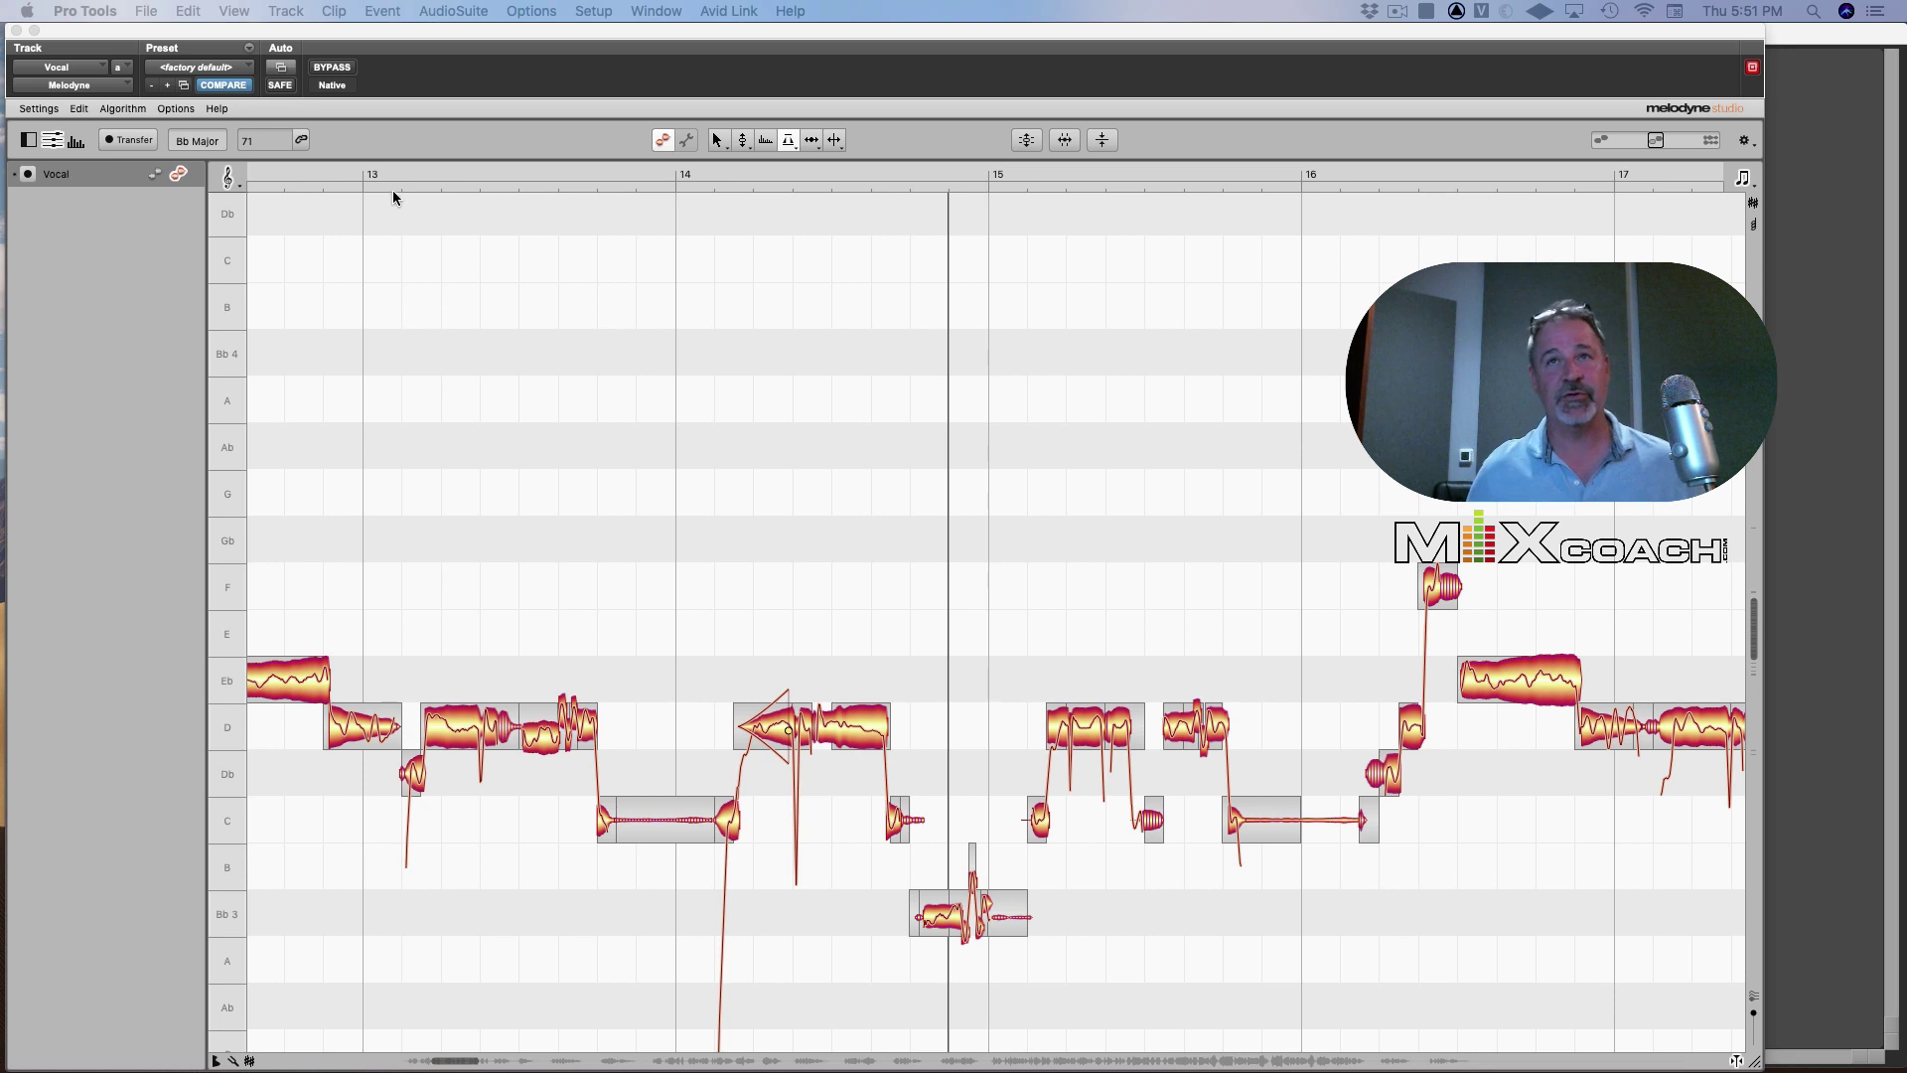
Open the Shortcuts preferences page, try a 'C' search, clear it, and close the window
left_click(39, 110)
left_click(39, 109)
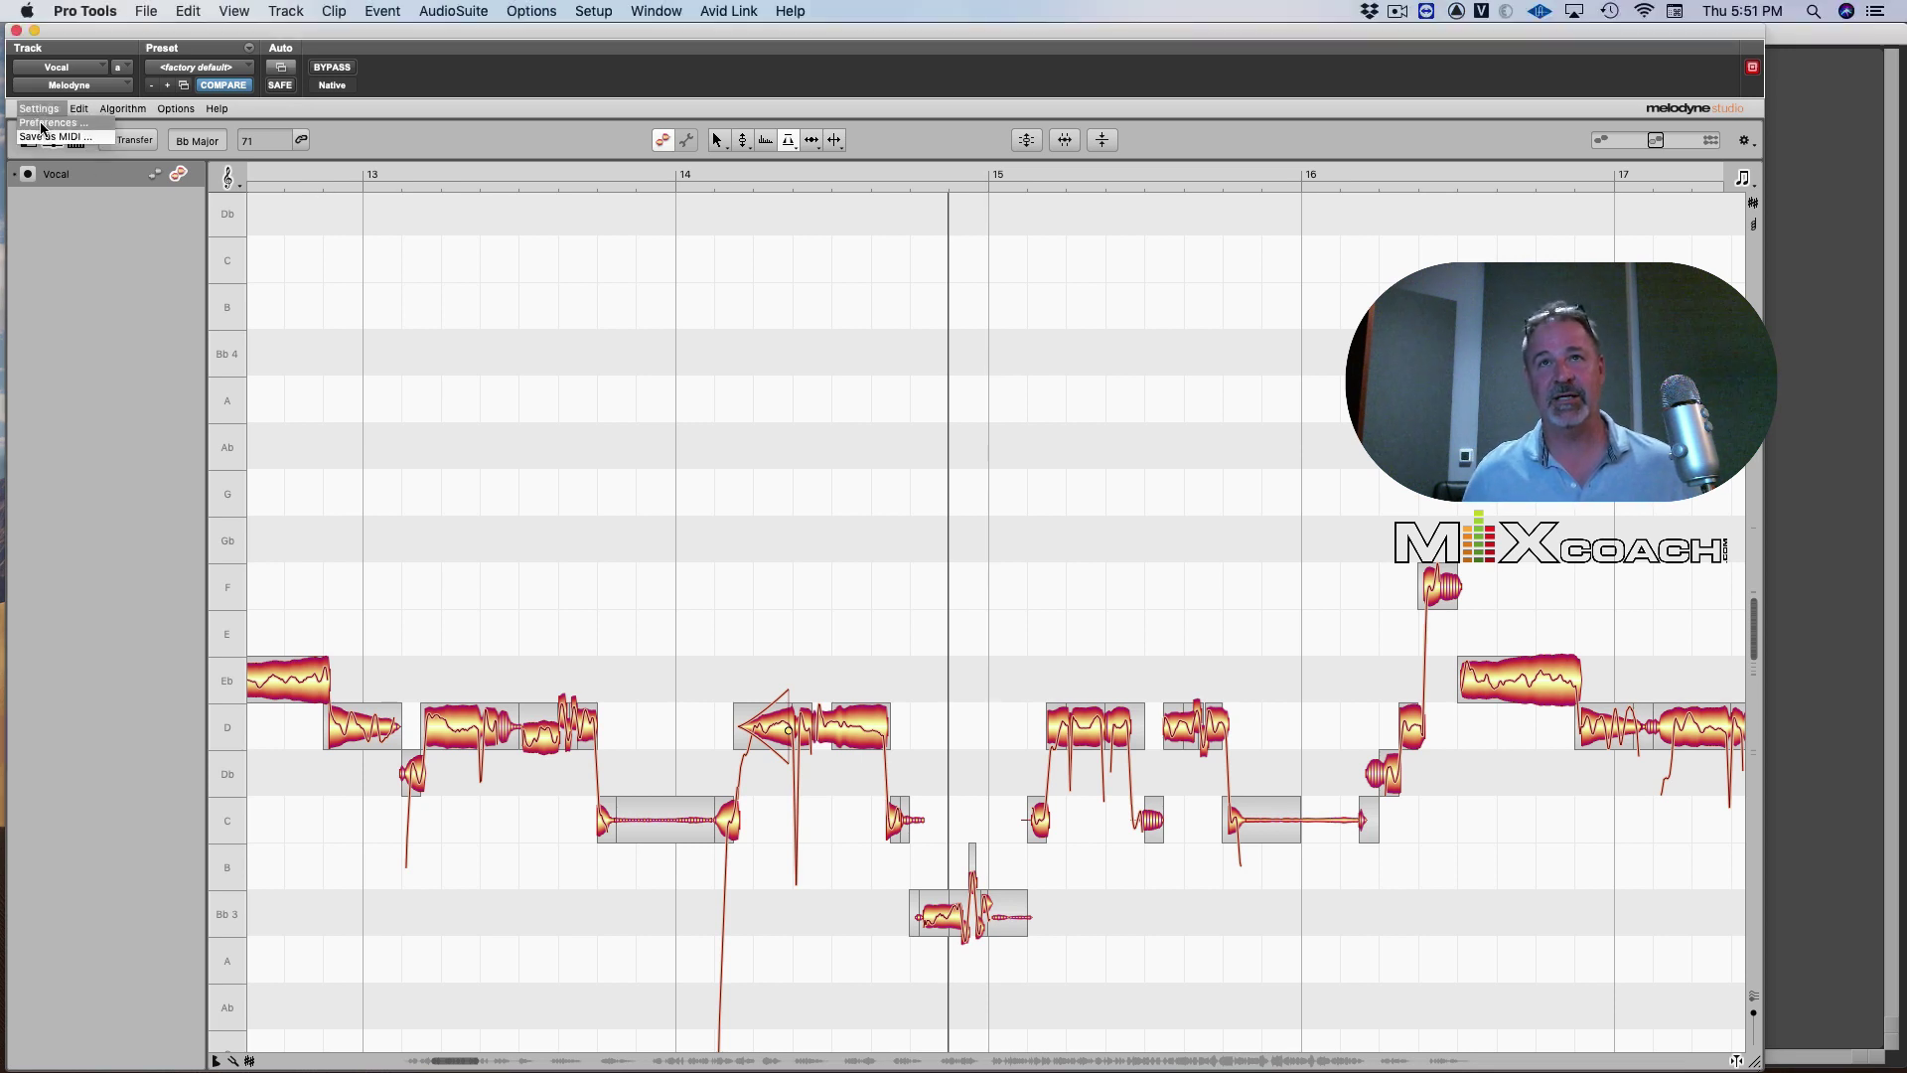
left_click(45, 122)
left_click(721, 112)
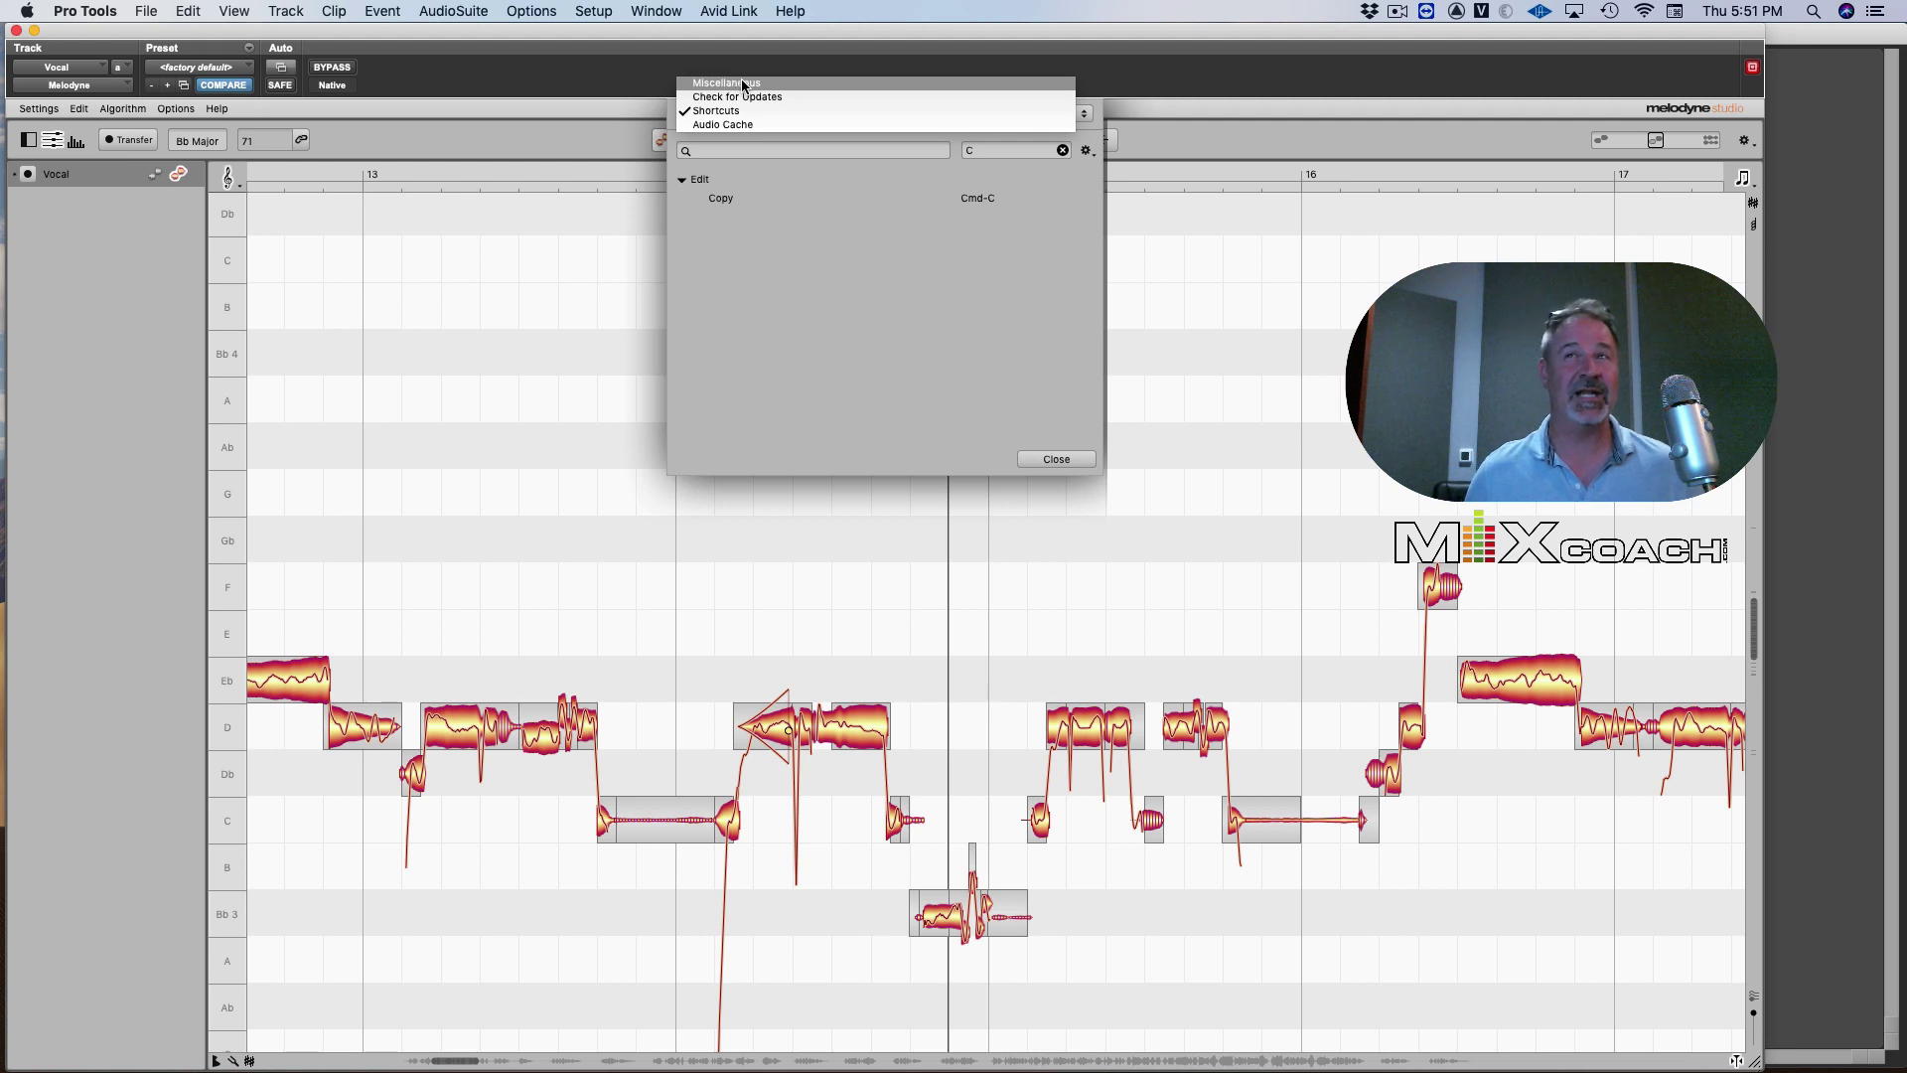
left_click(736, 109)
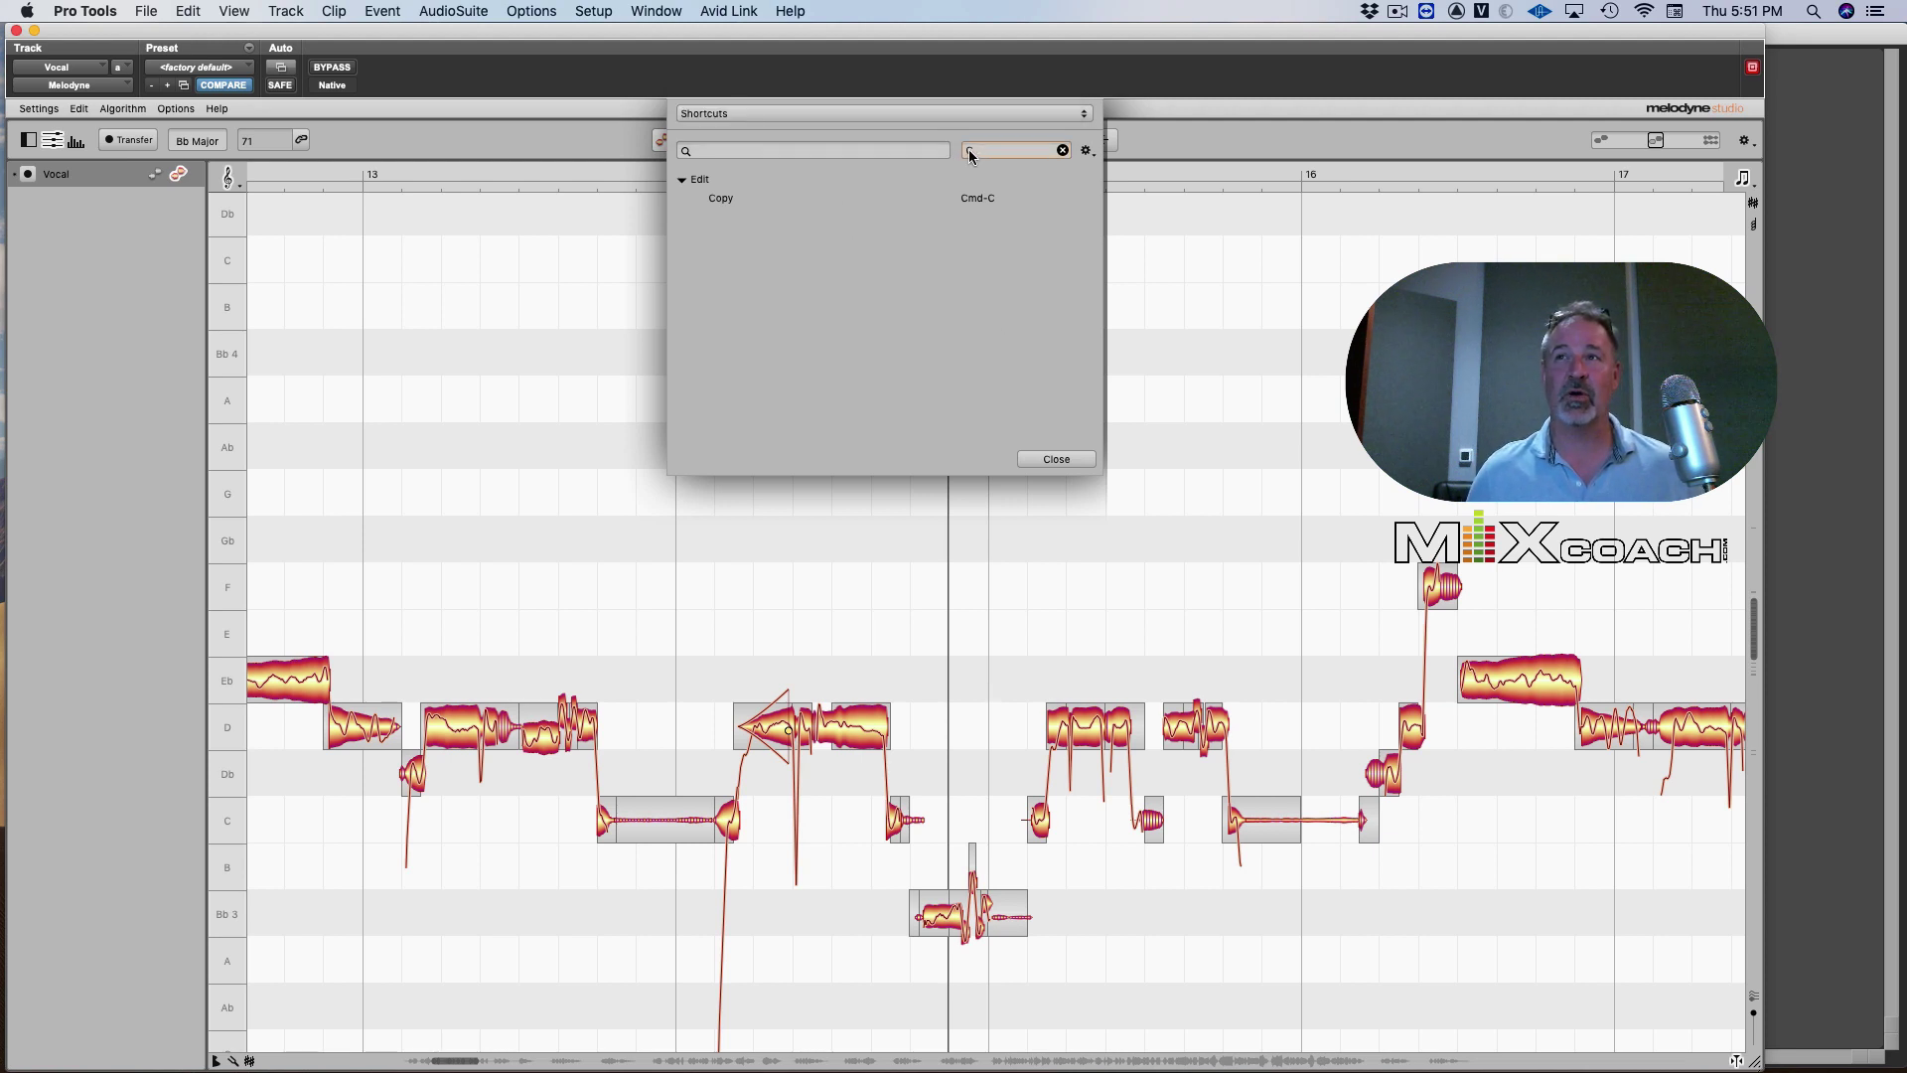
left_click(1056, 146)
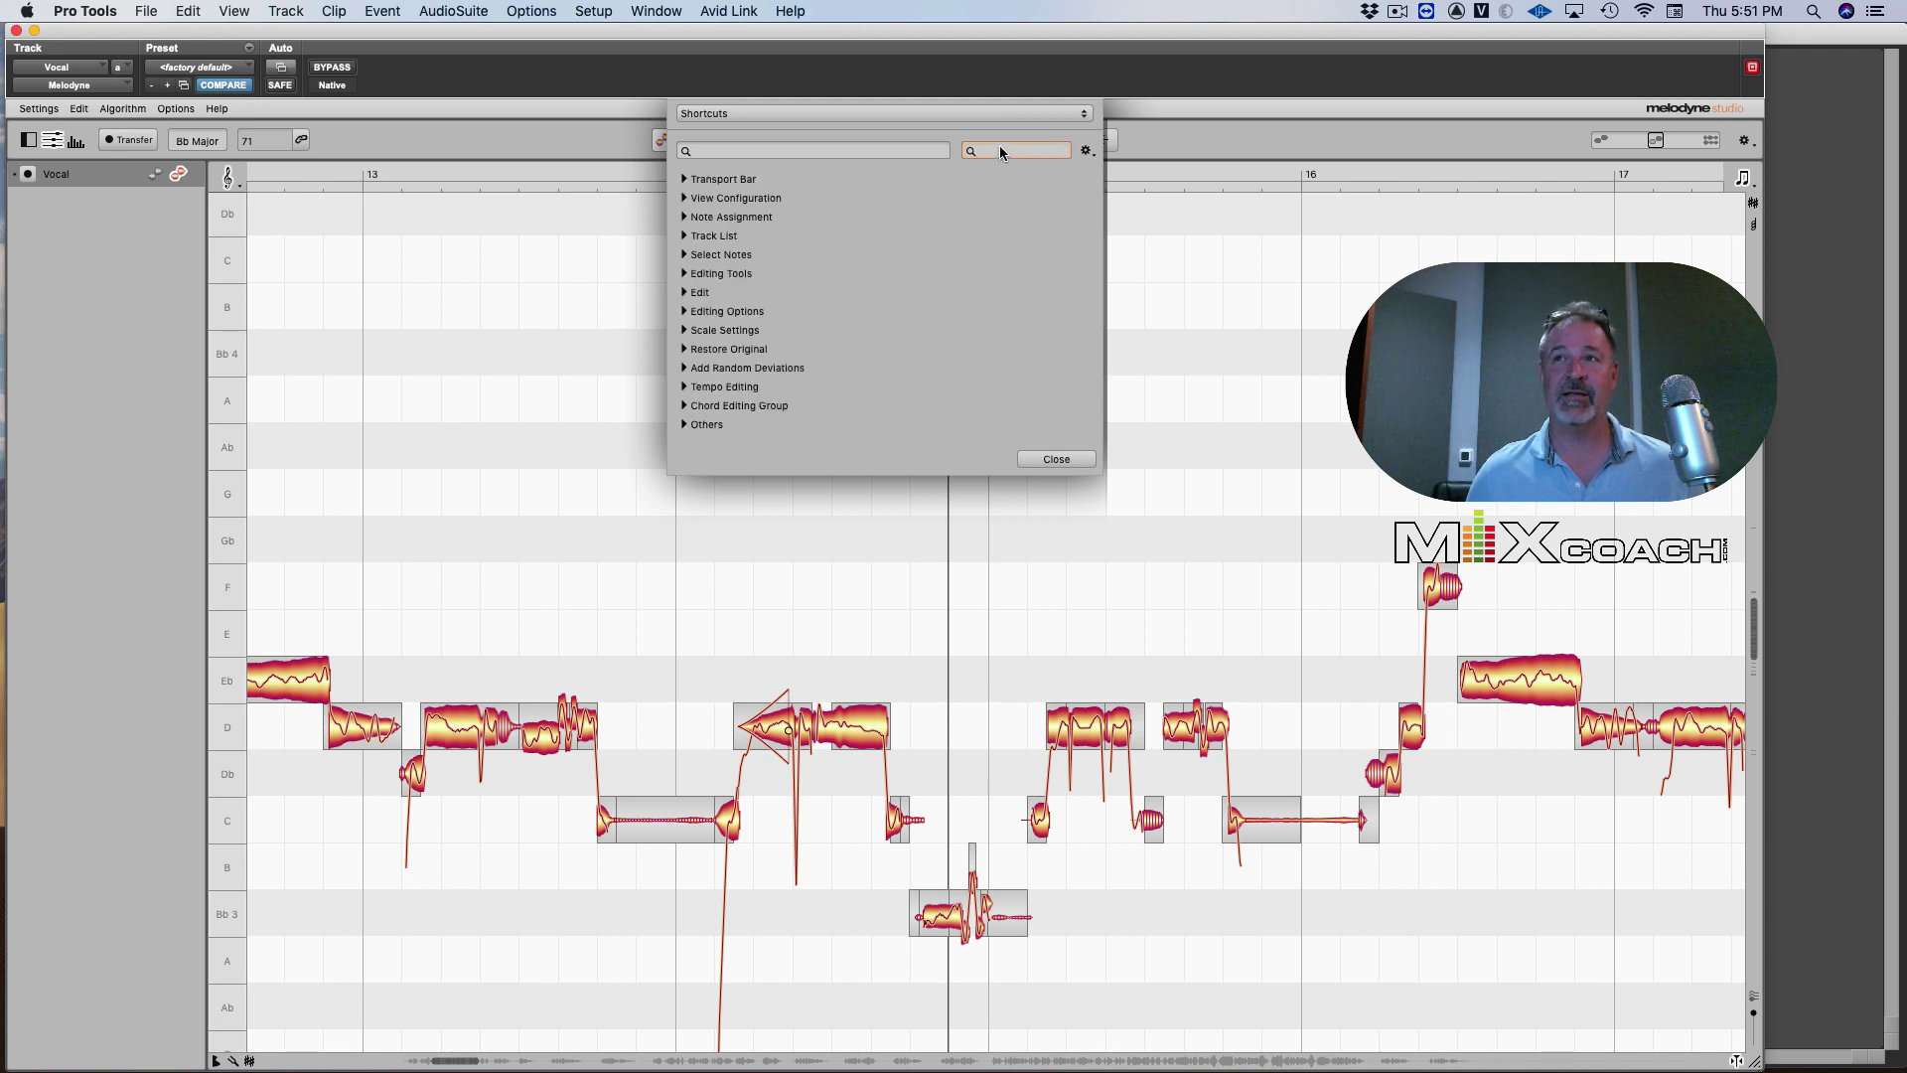
type("C")
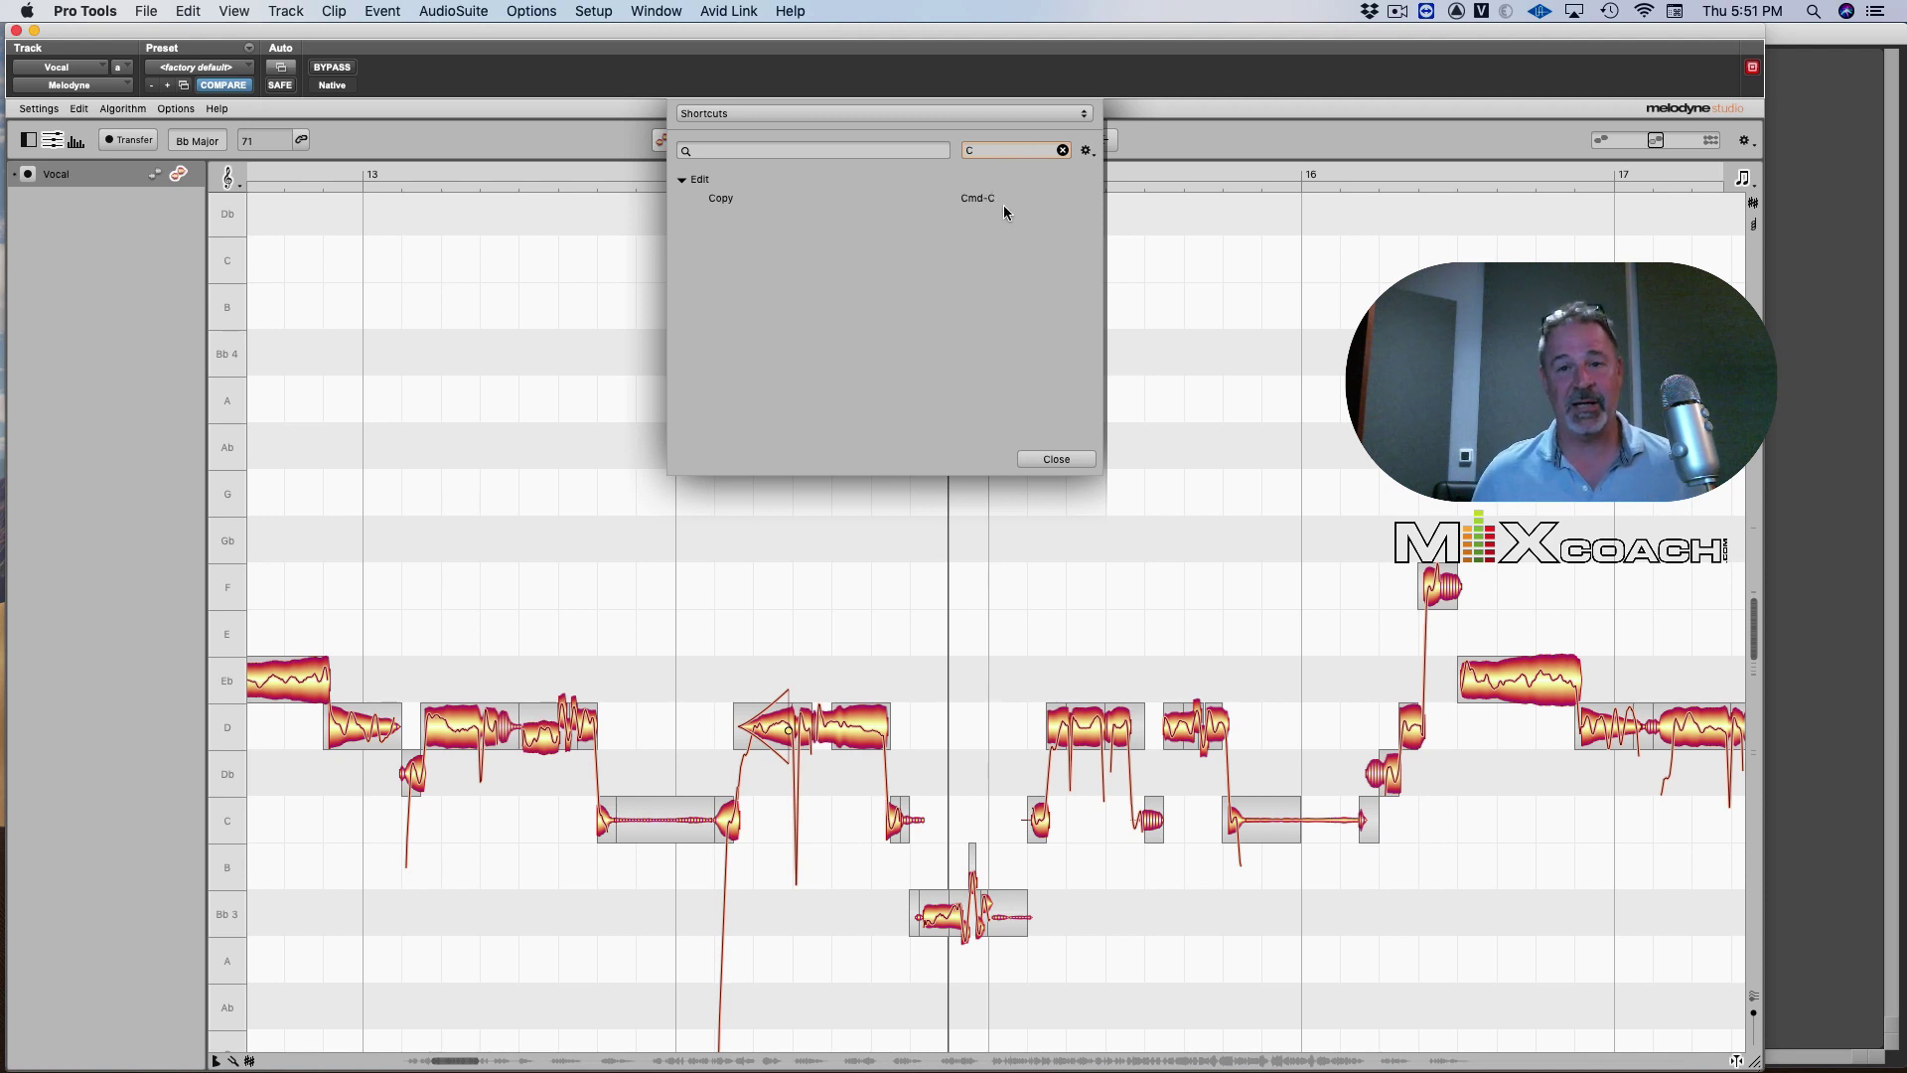
left_click(1063, 151)
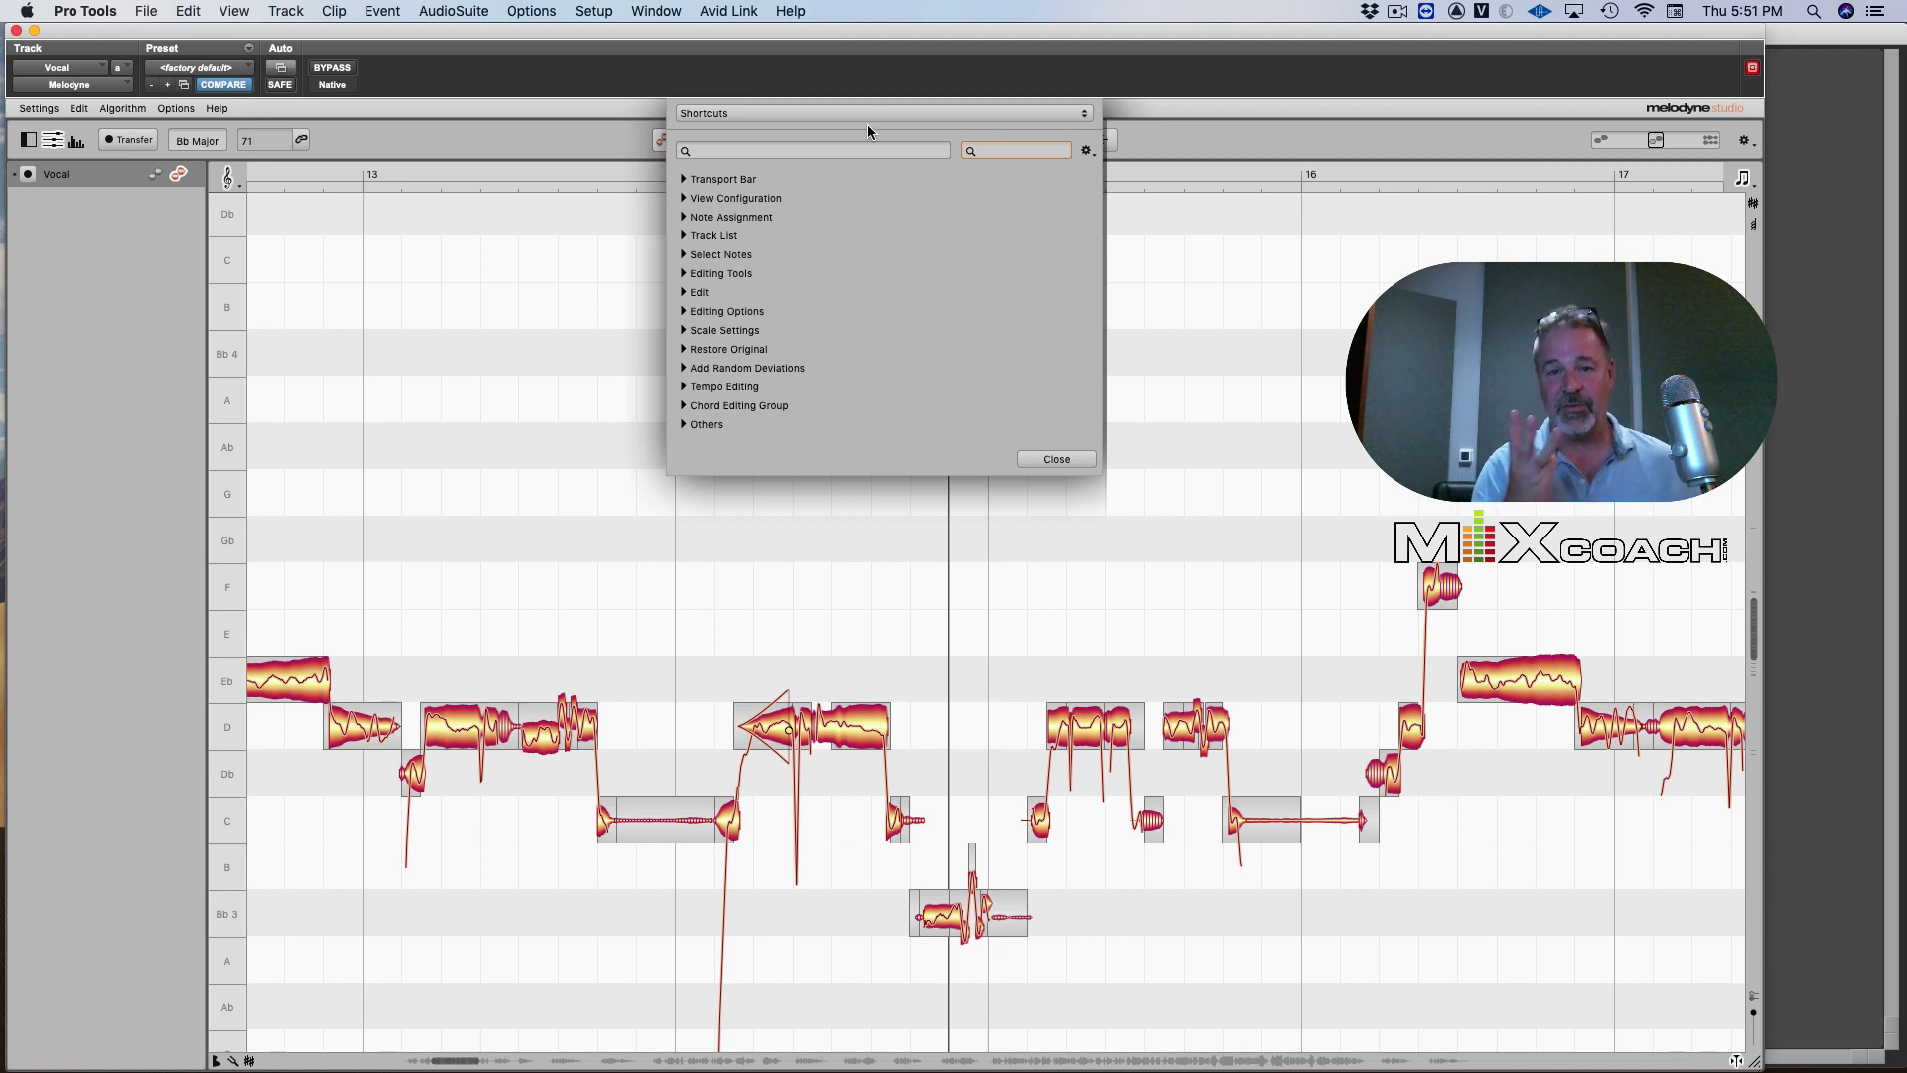
left_click(1053, 460)
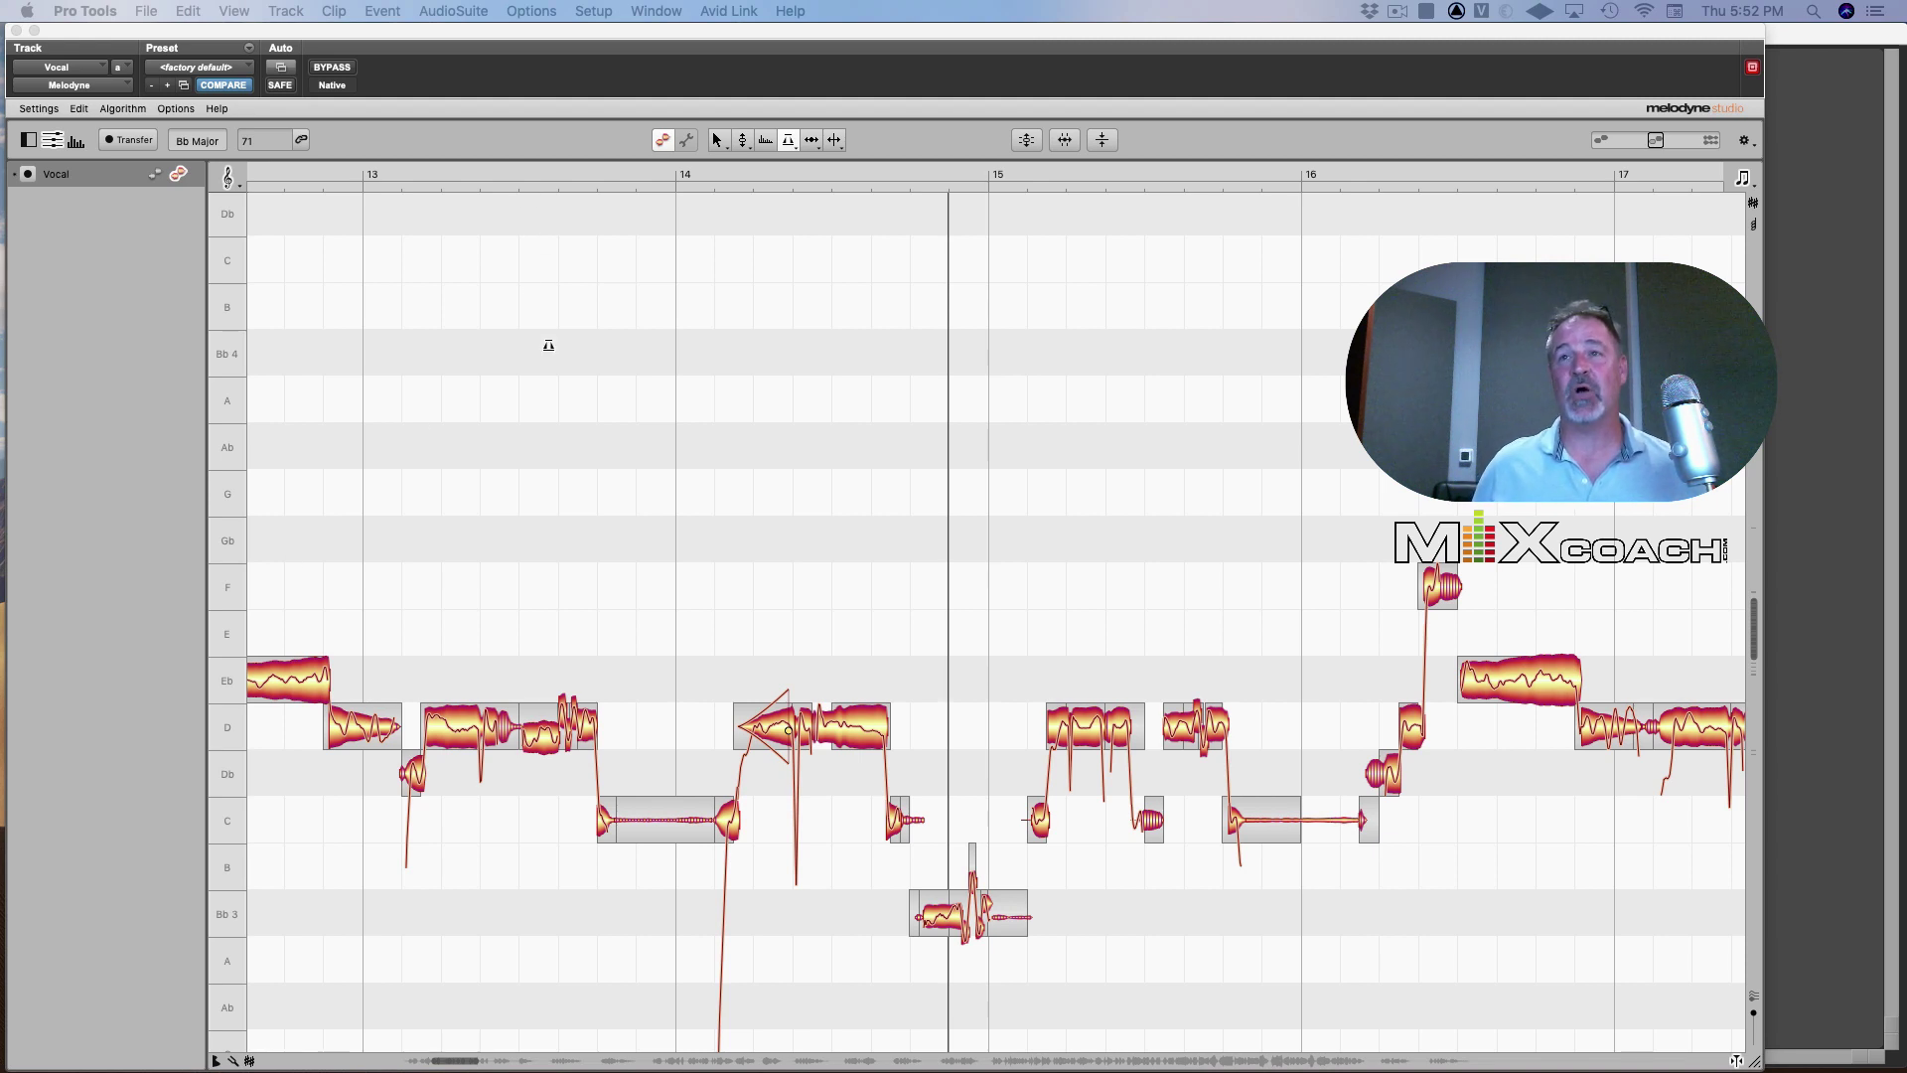
Load Stacked Tool Setting - MixCoach.shortcuts from the Melodyne Toolsets folder via the gear menu
left_click(50, 112)
left_click(50, 129)
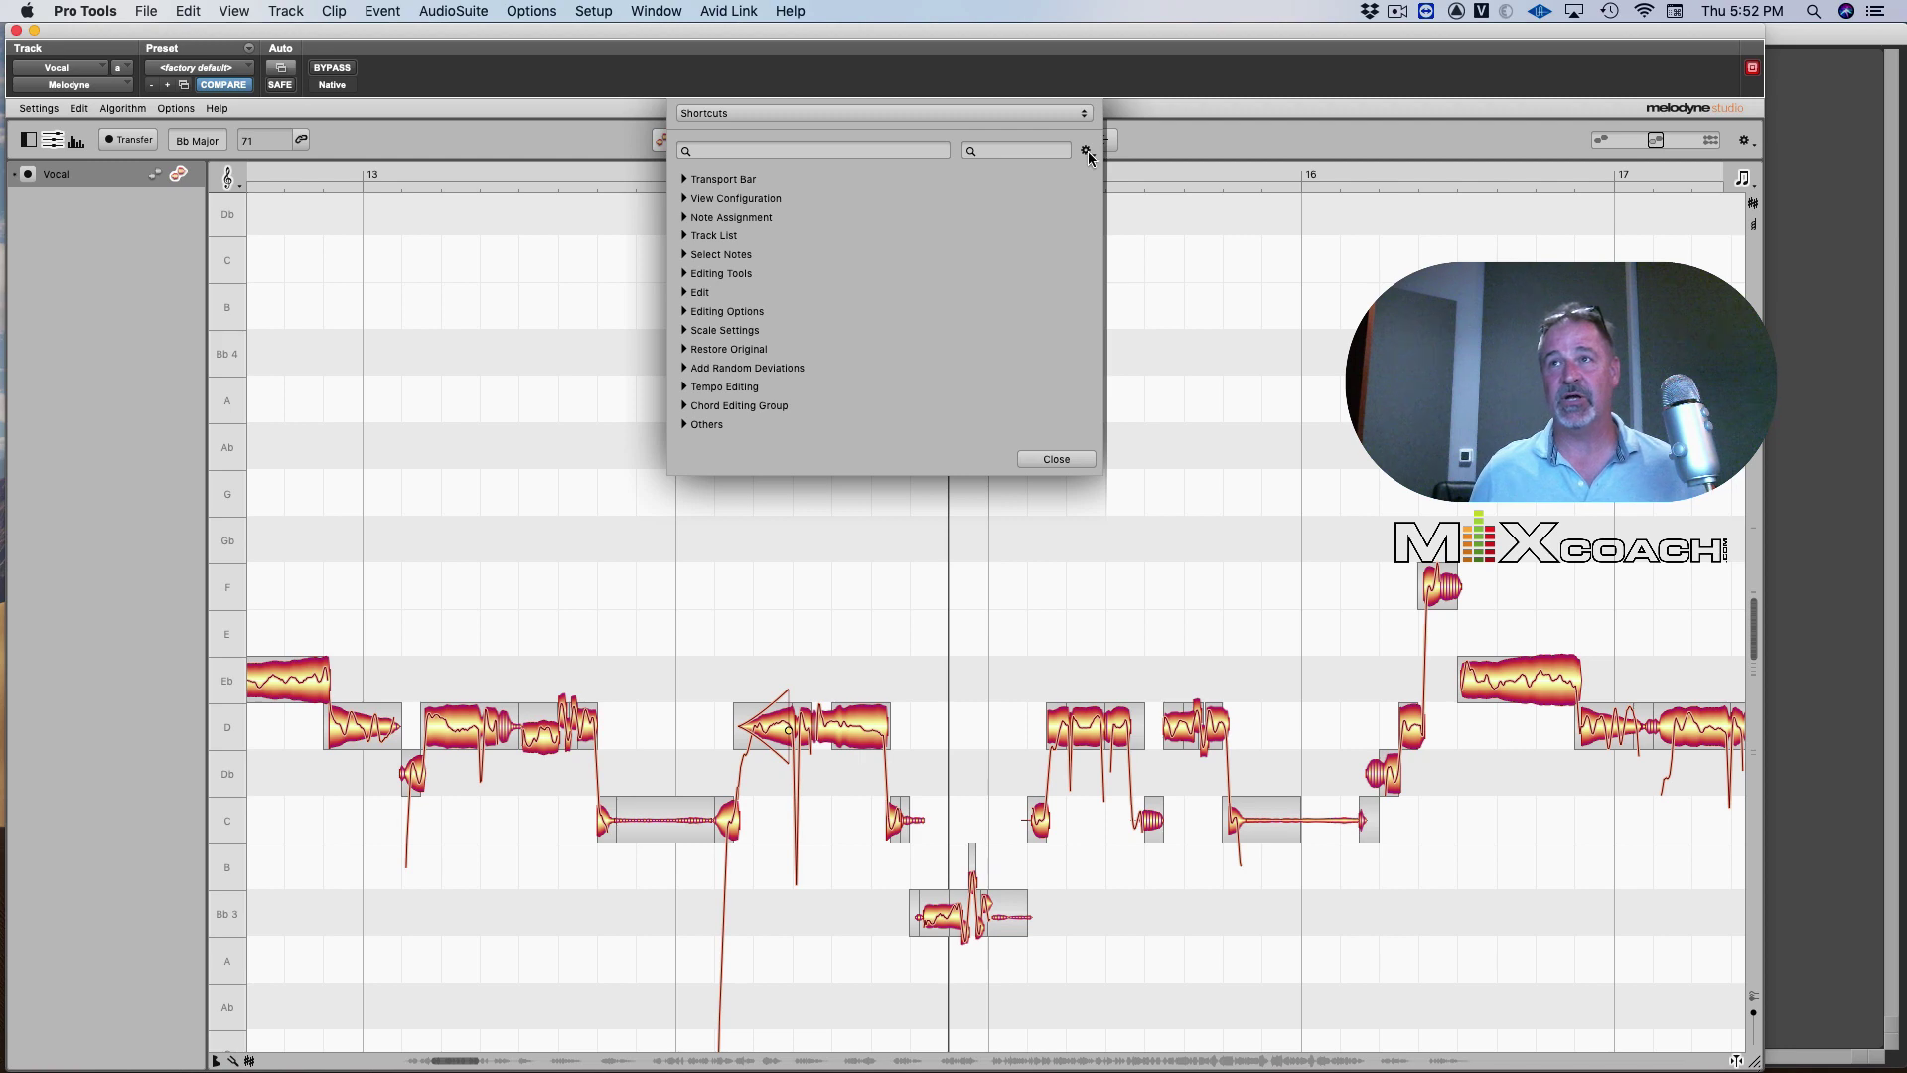
left_click(1087, 153)
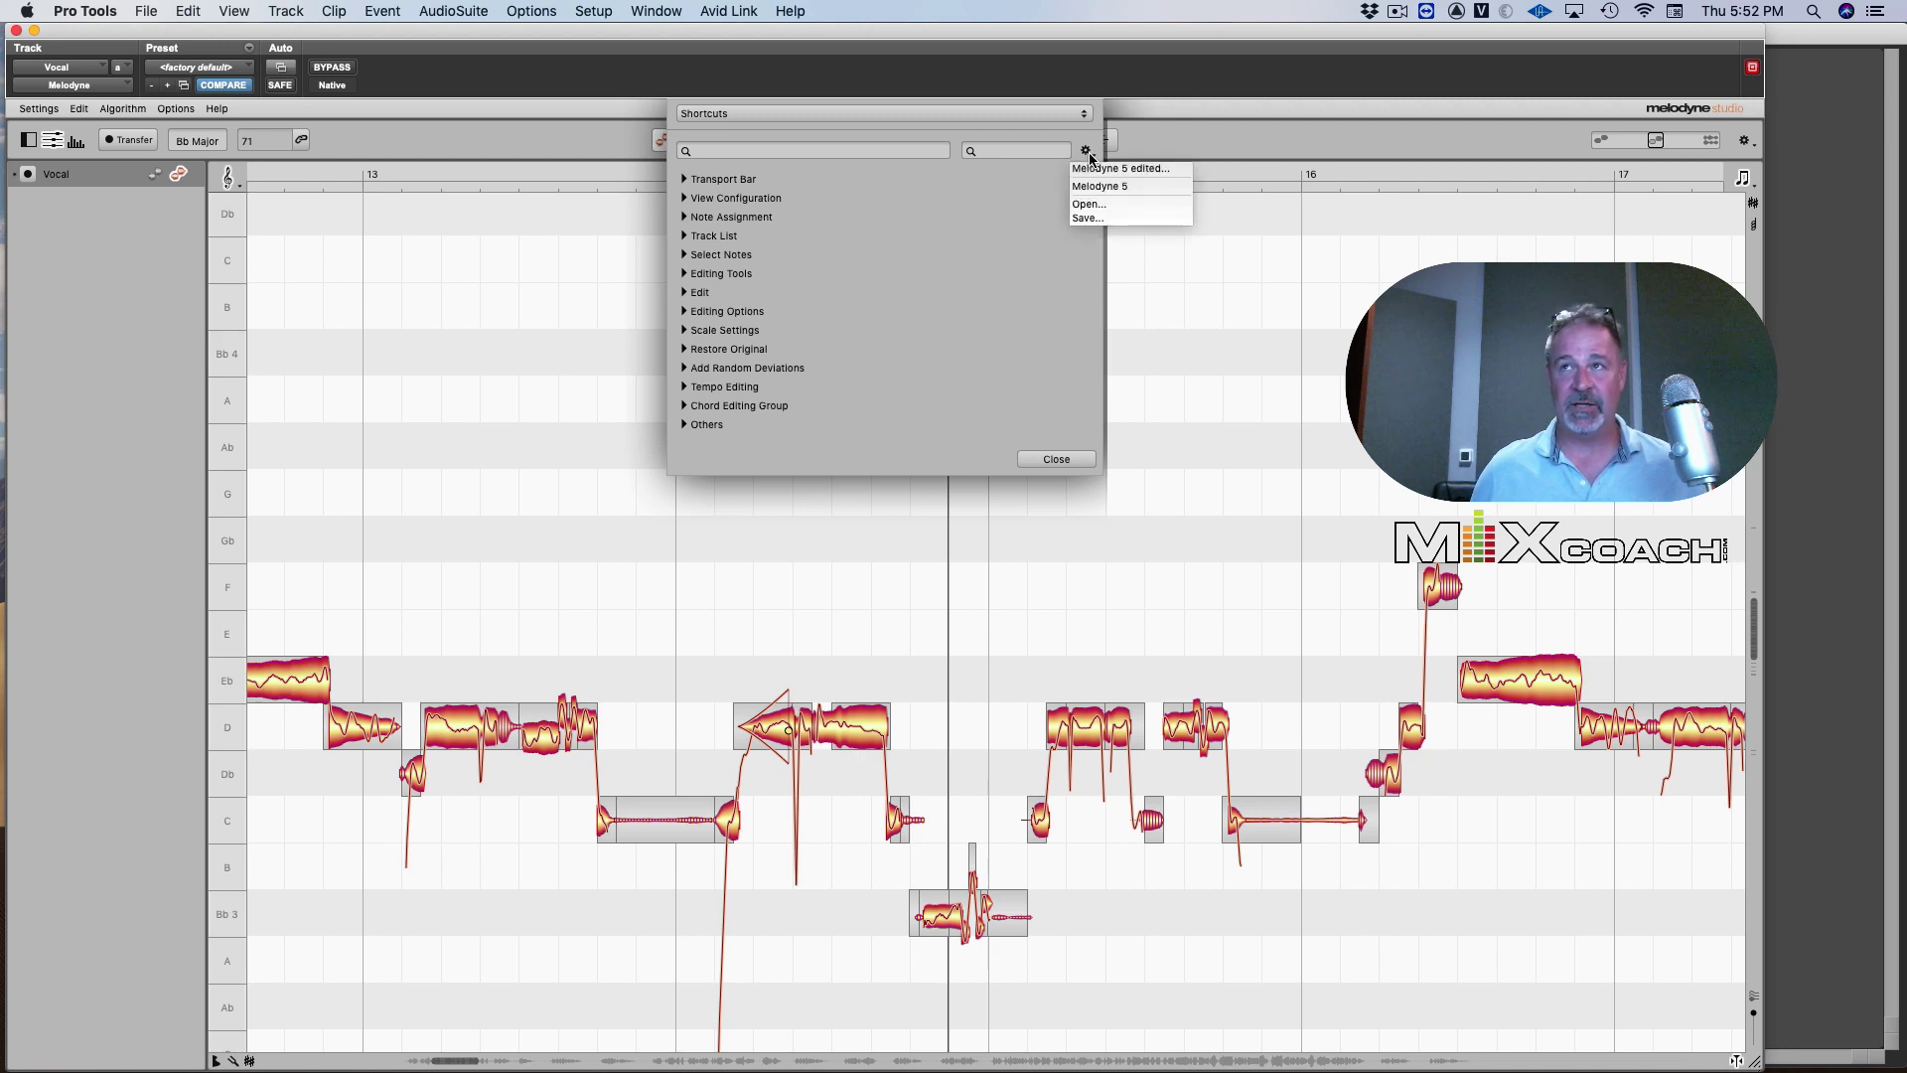
left_click(1095, 205)
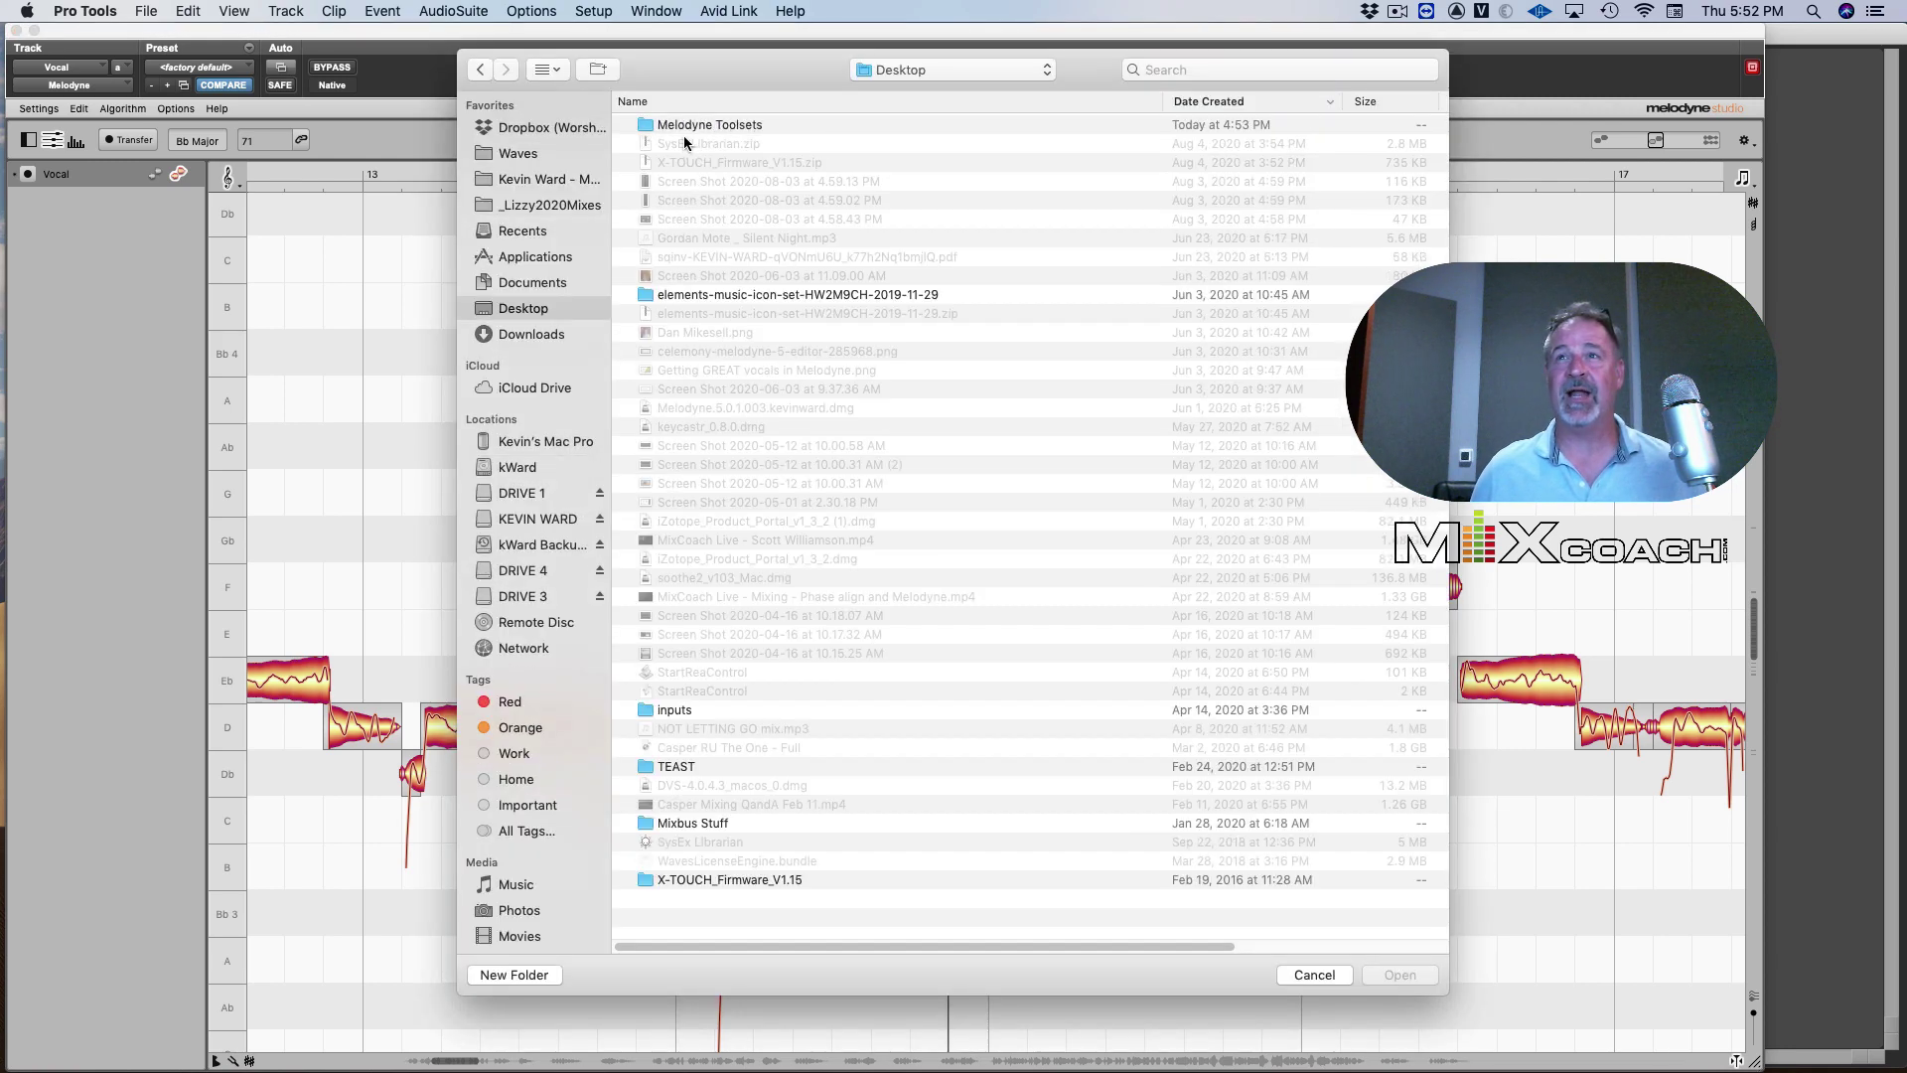
double_click(700, 126)
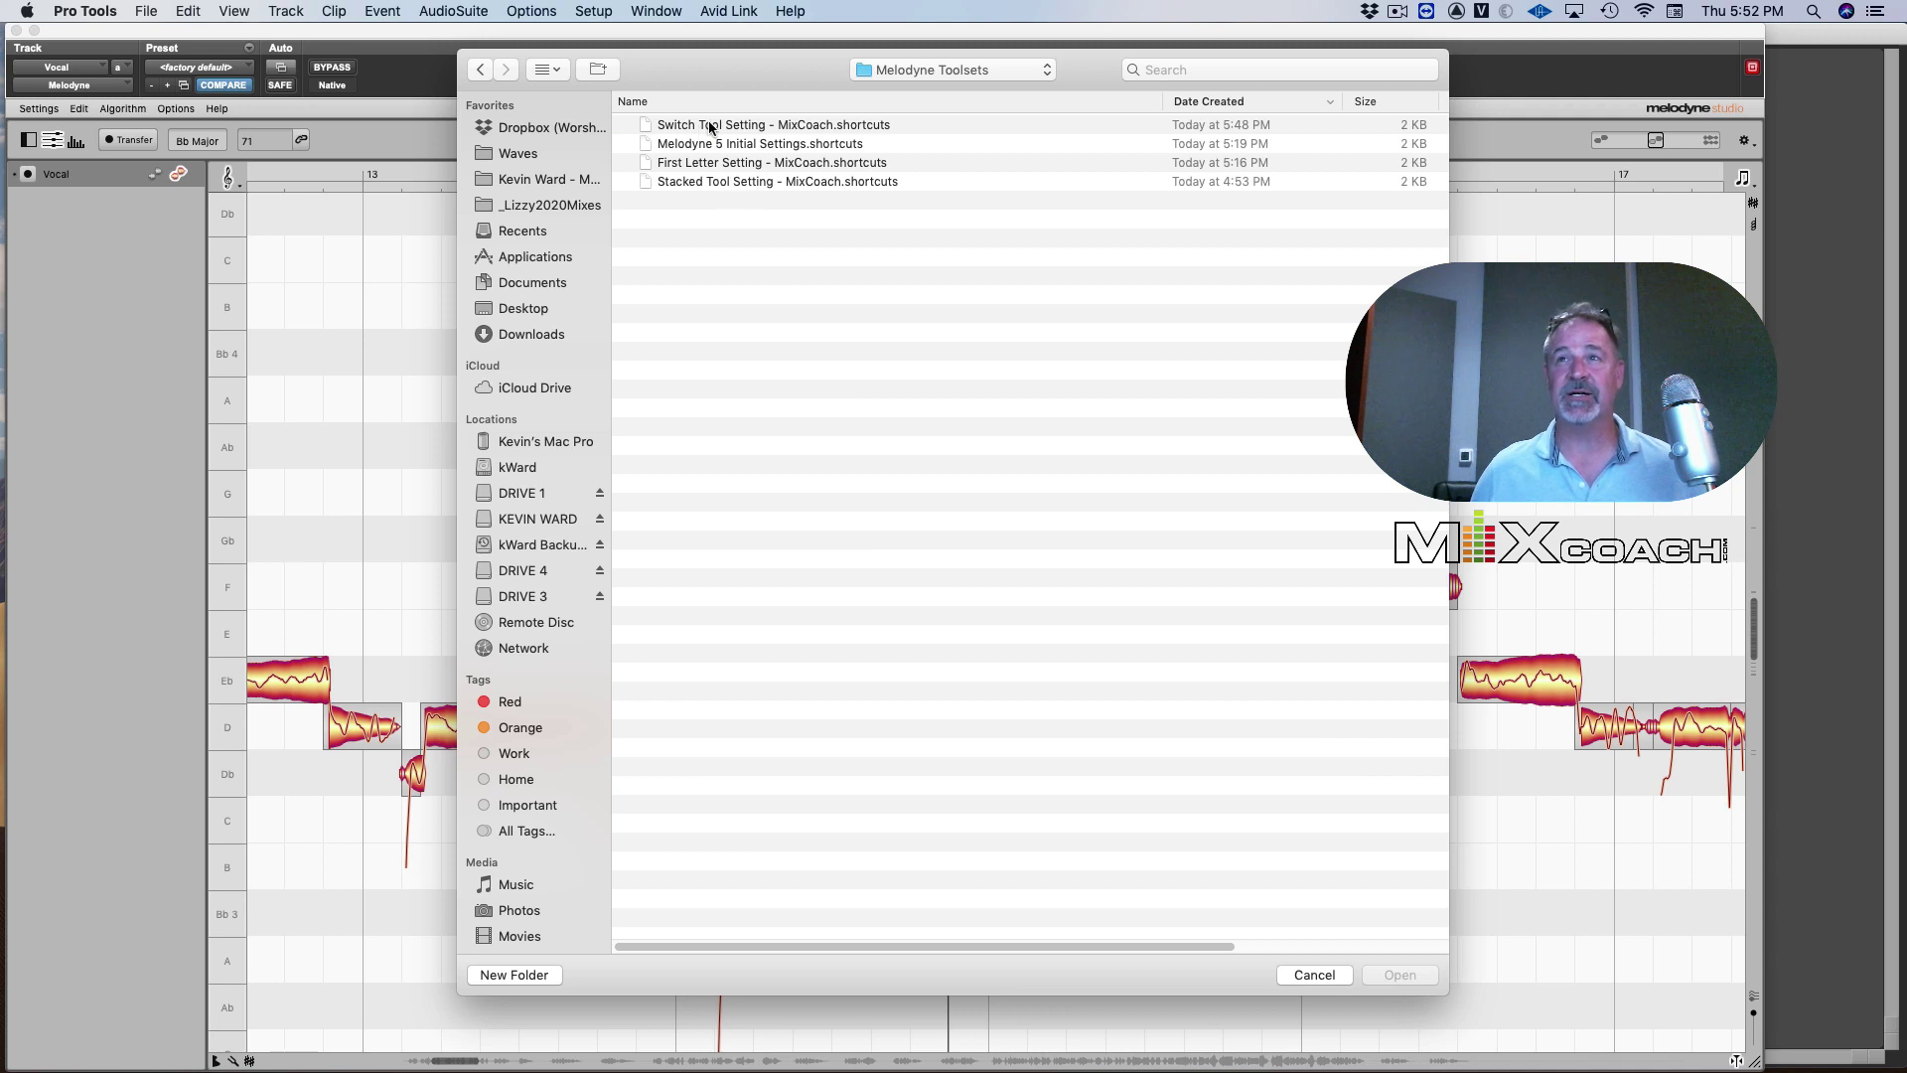
left_click(695, 182)
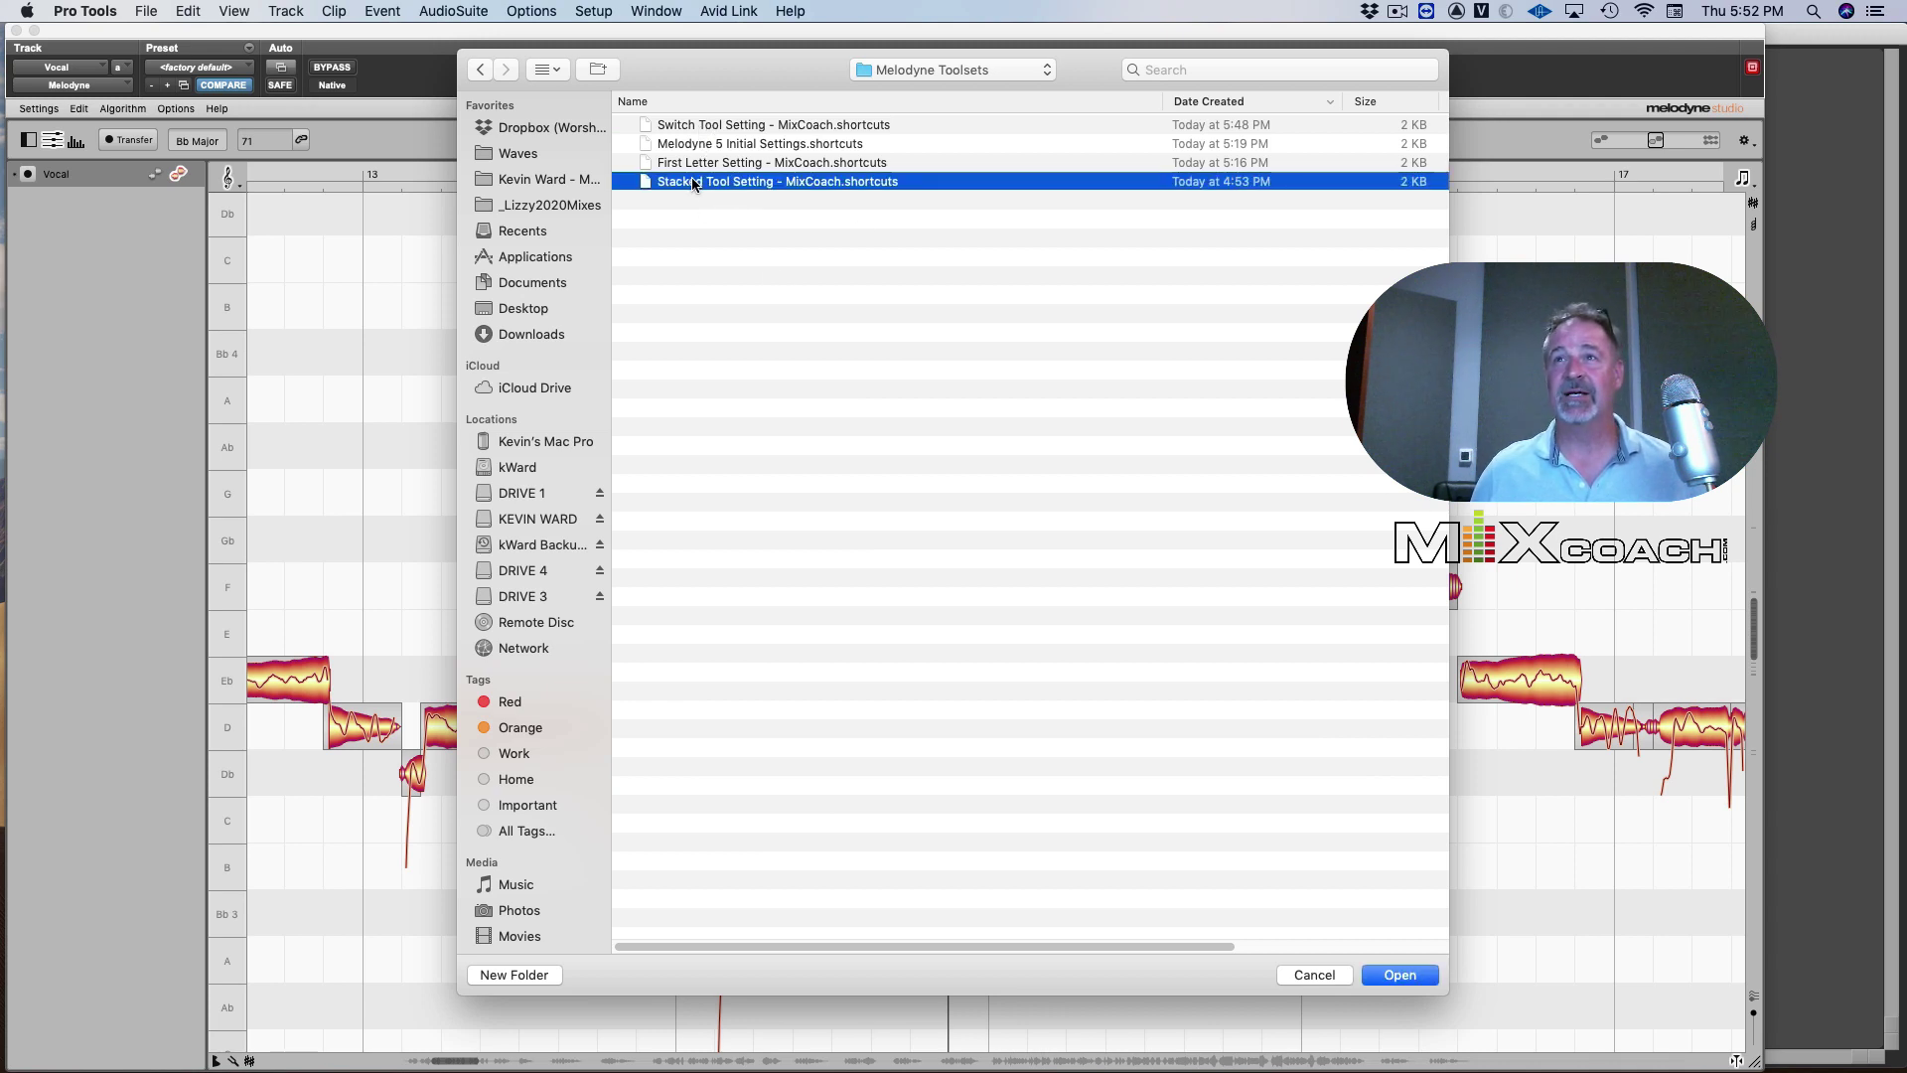
left_click(1402, 974)
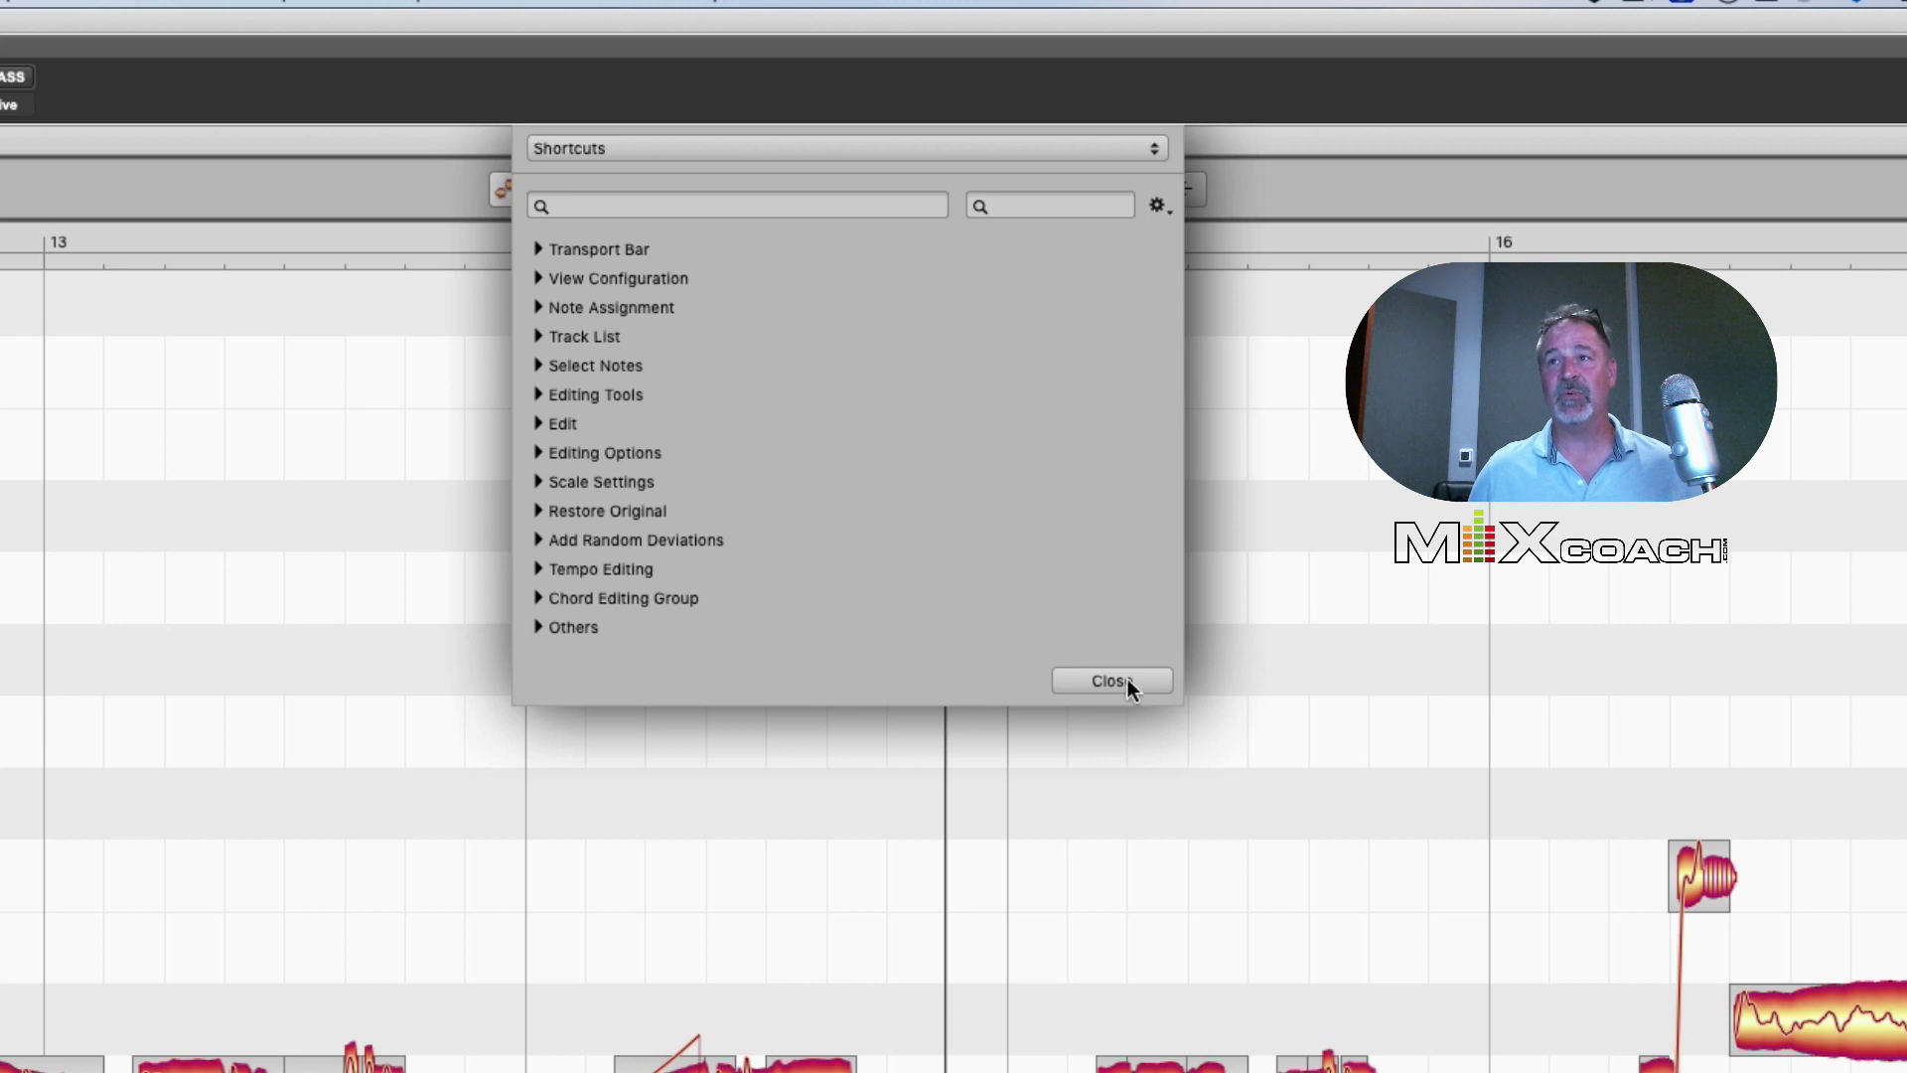
Close the preferences and test the A and Z keys to switch between Hand and Zoom tools
left_click(1114, 681)
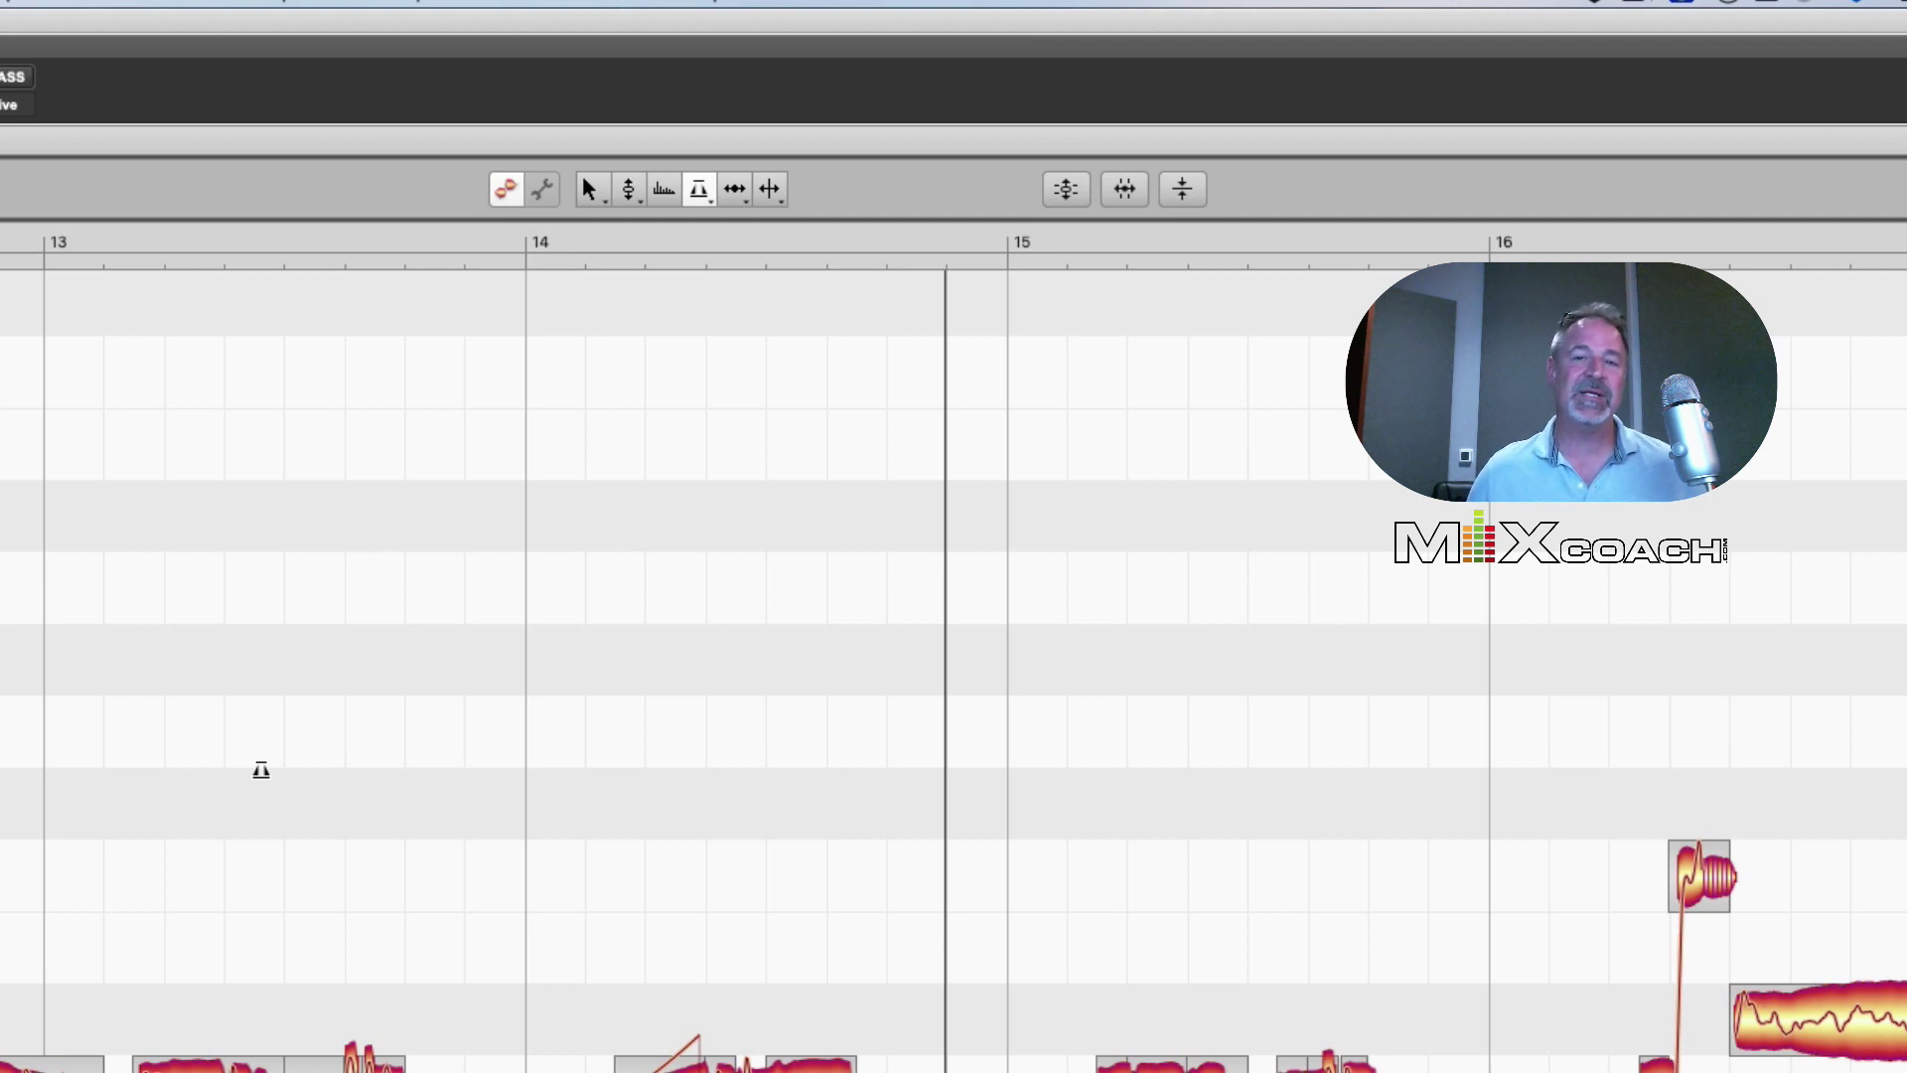
key("a")
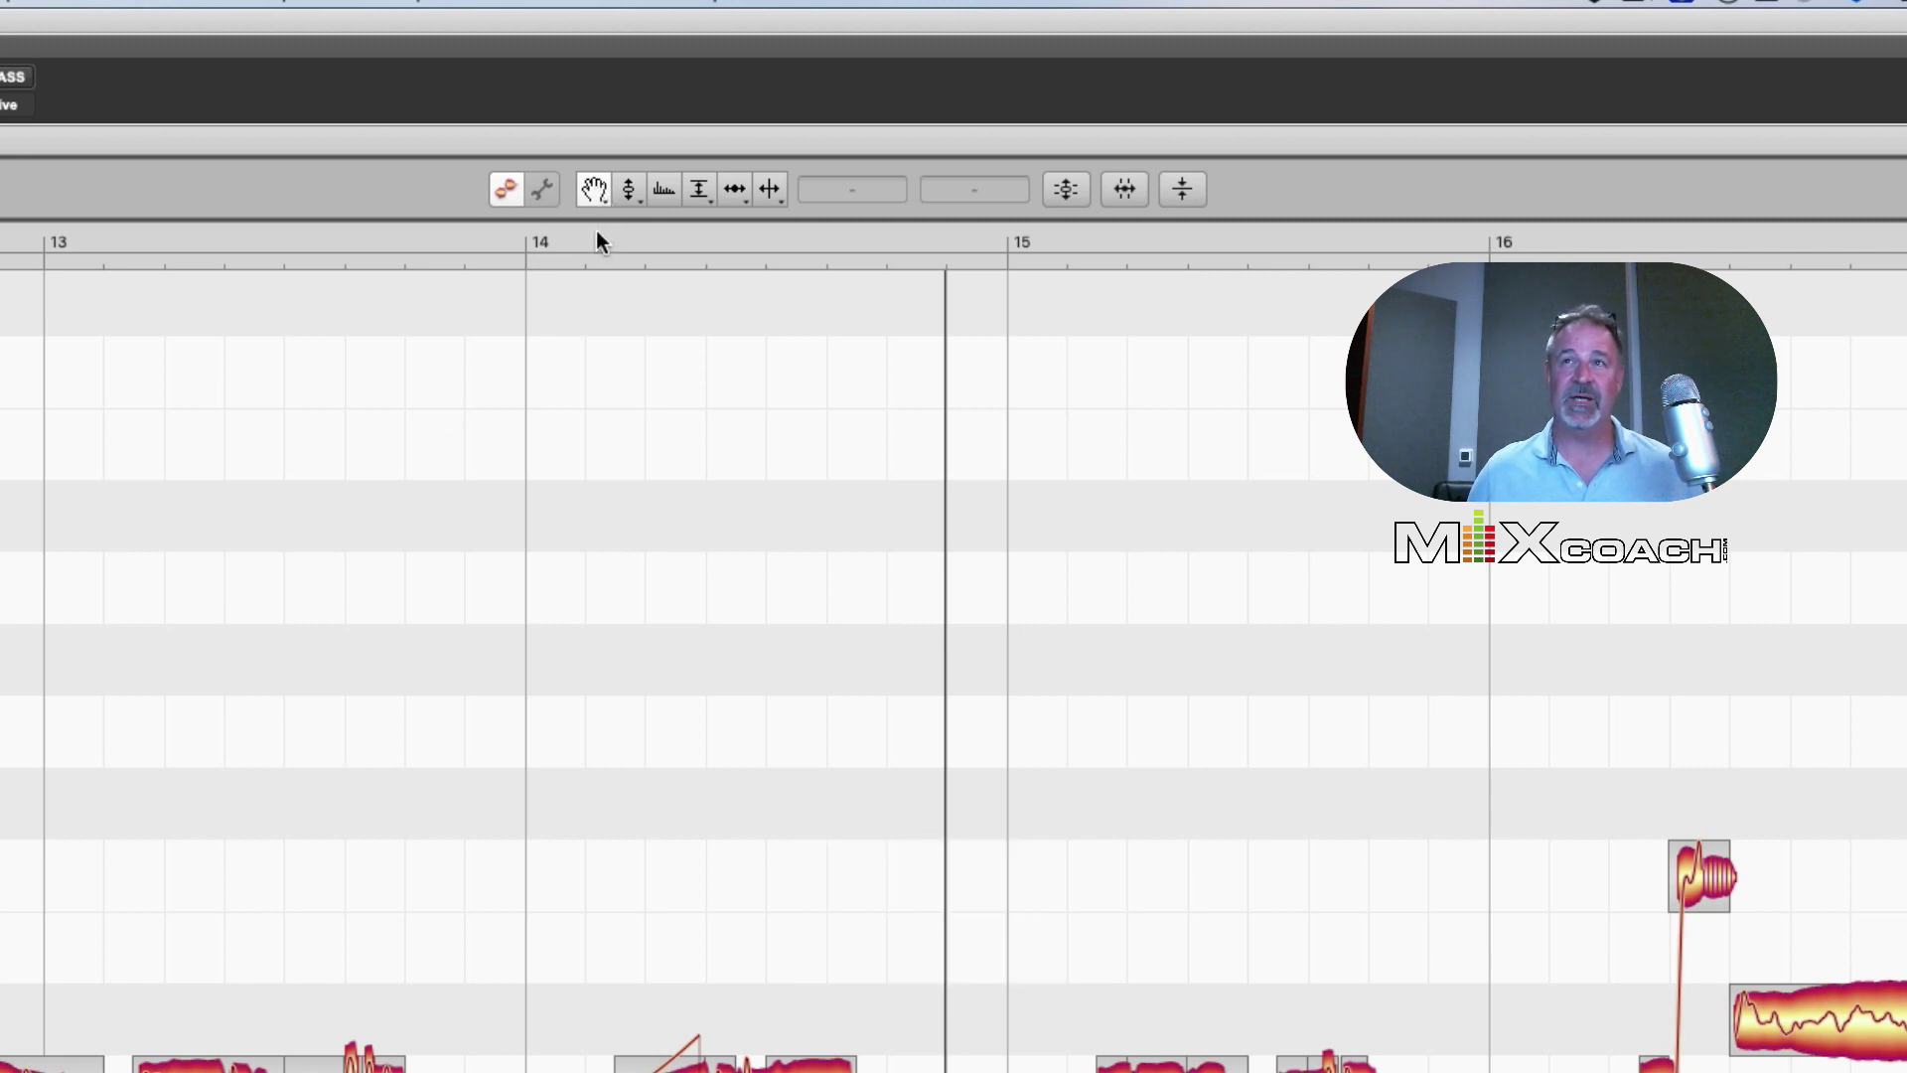
key("z")
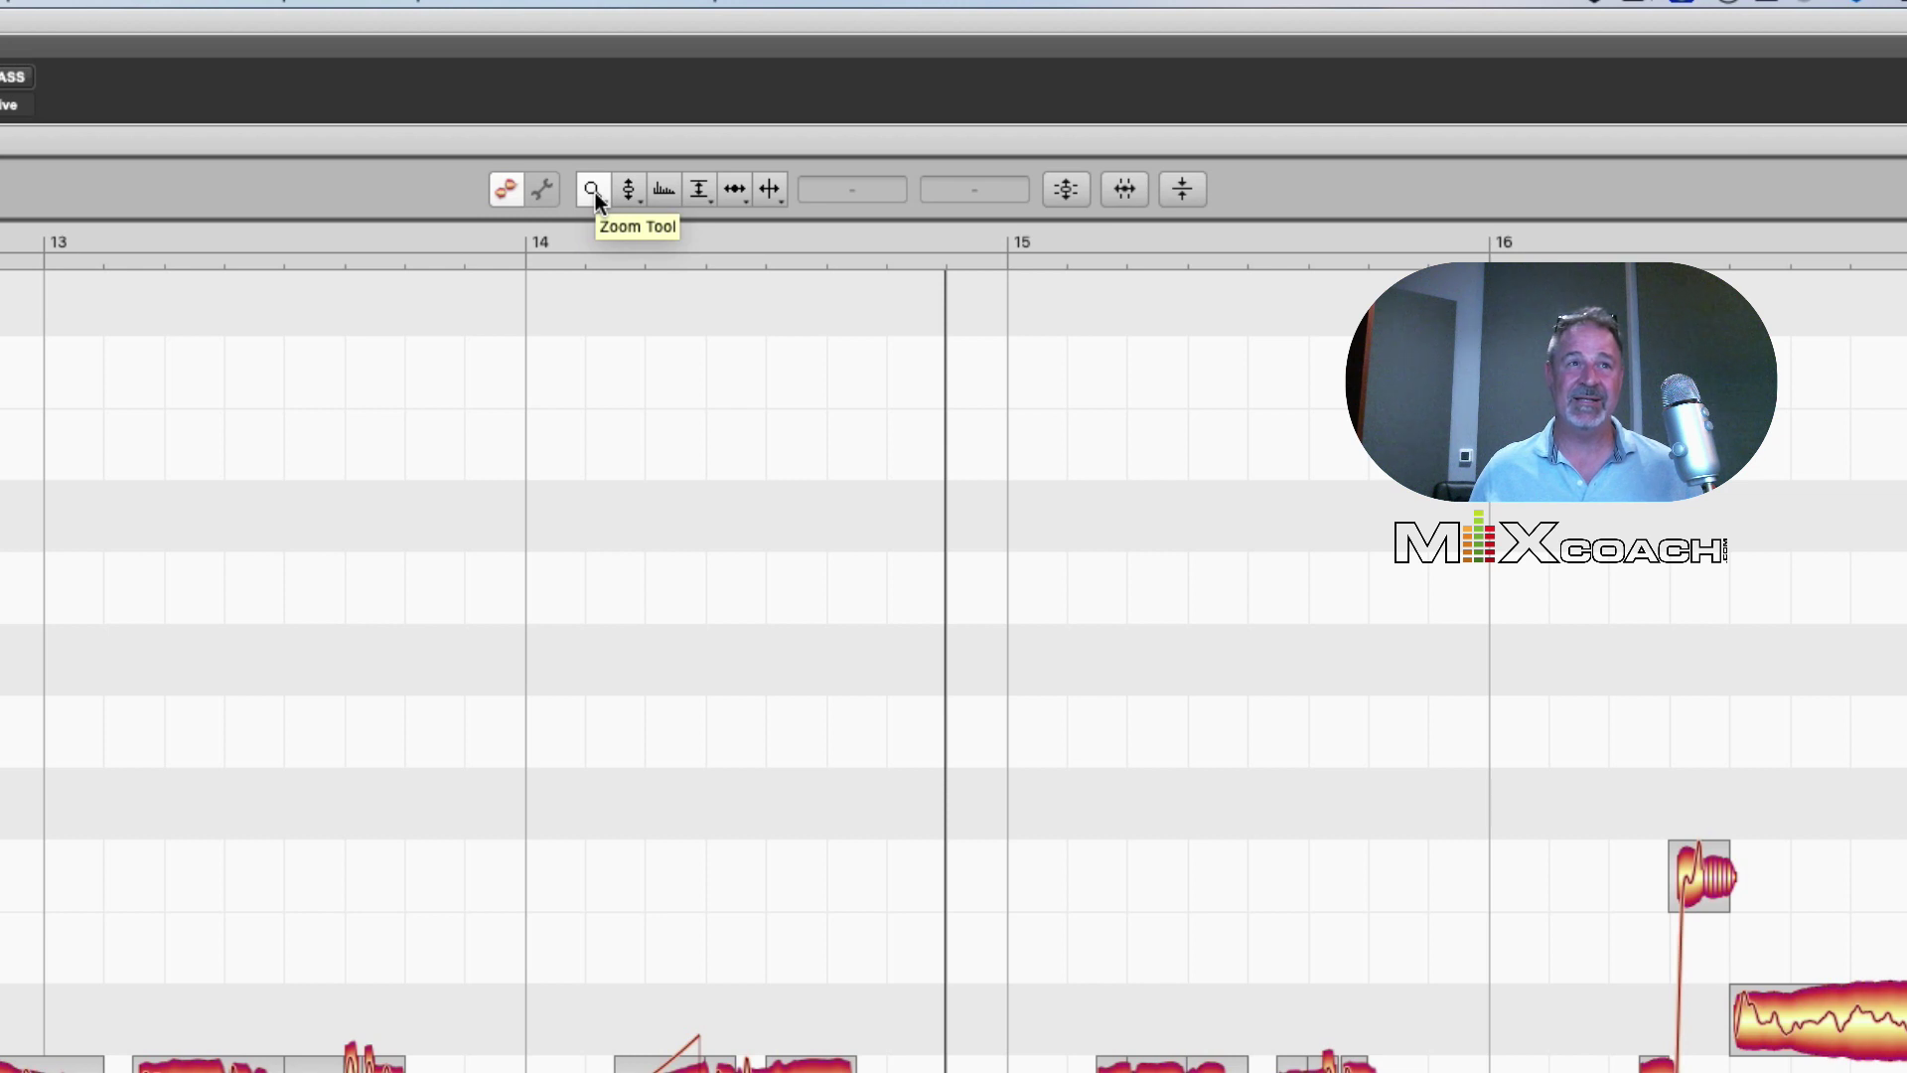
key("z")
key("a")
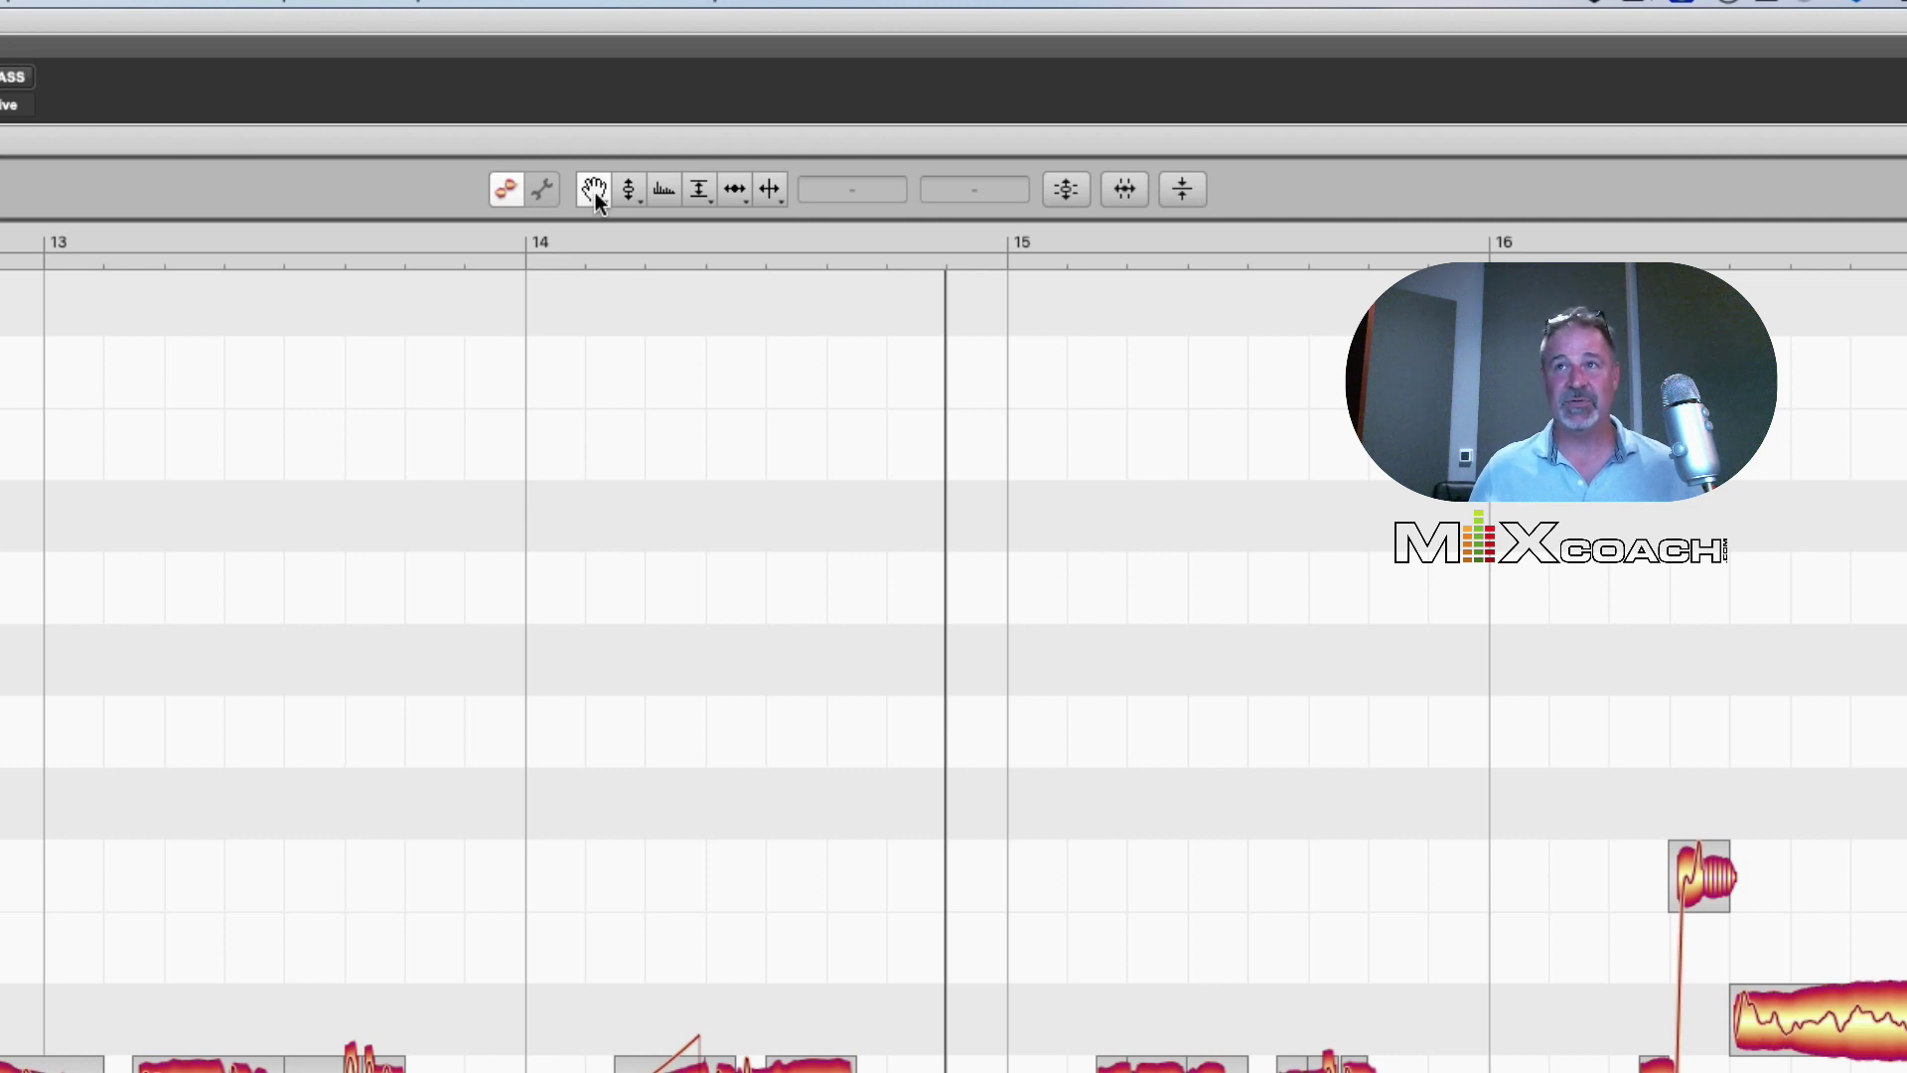
Test the S main-tool key twice and choose Pitch Drift Tool from the pitch flyout
key("s")
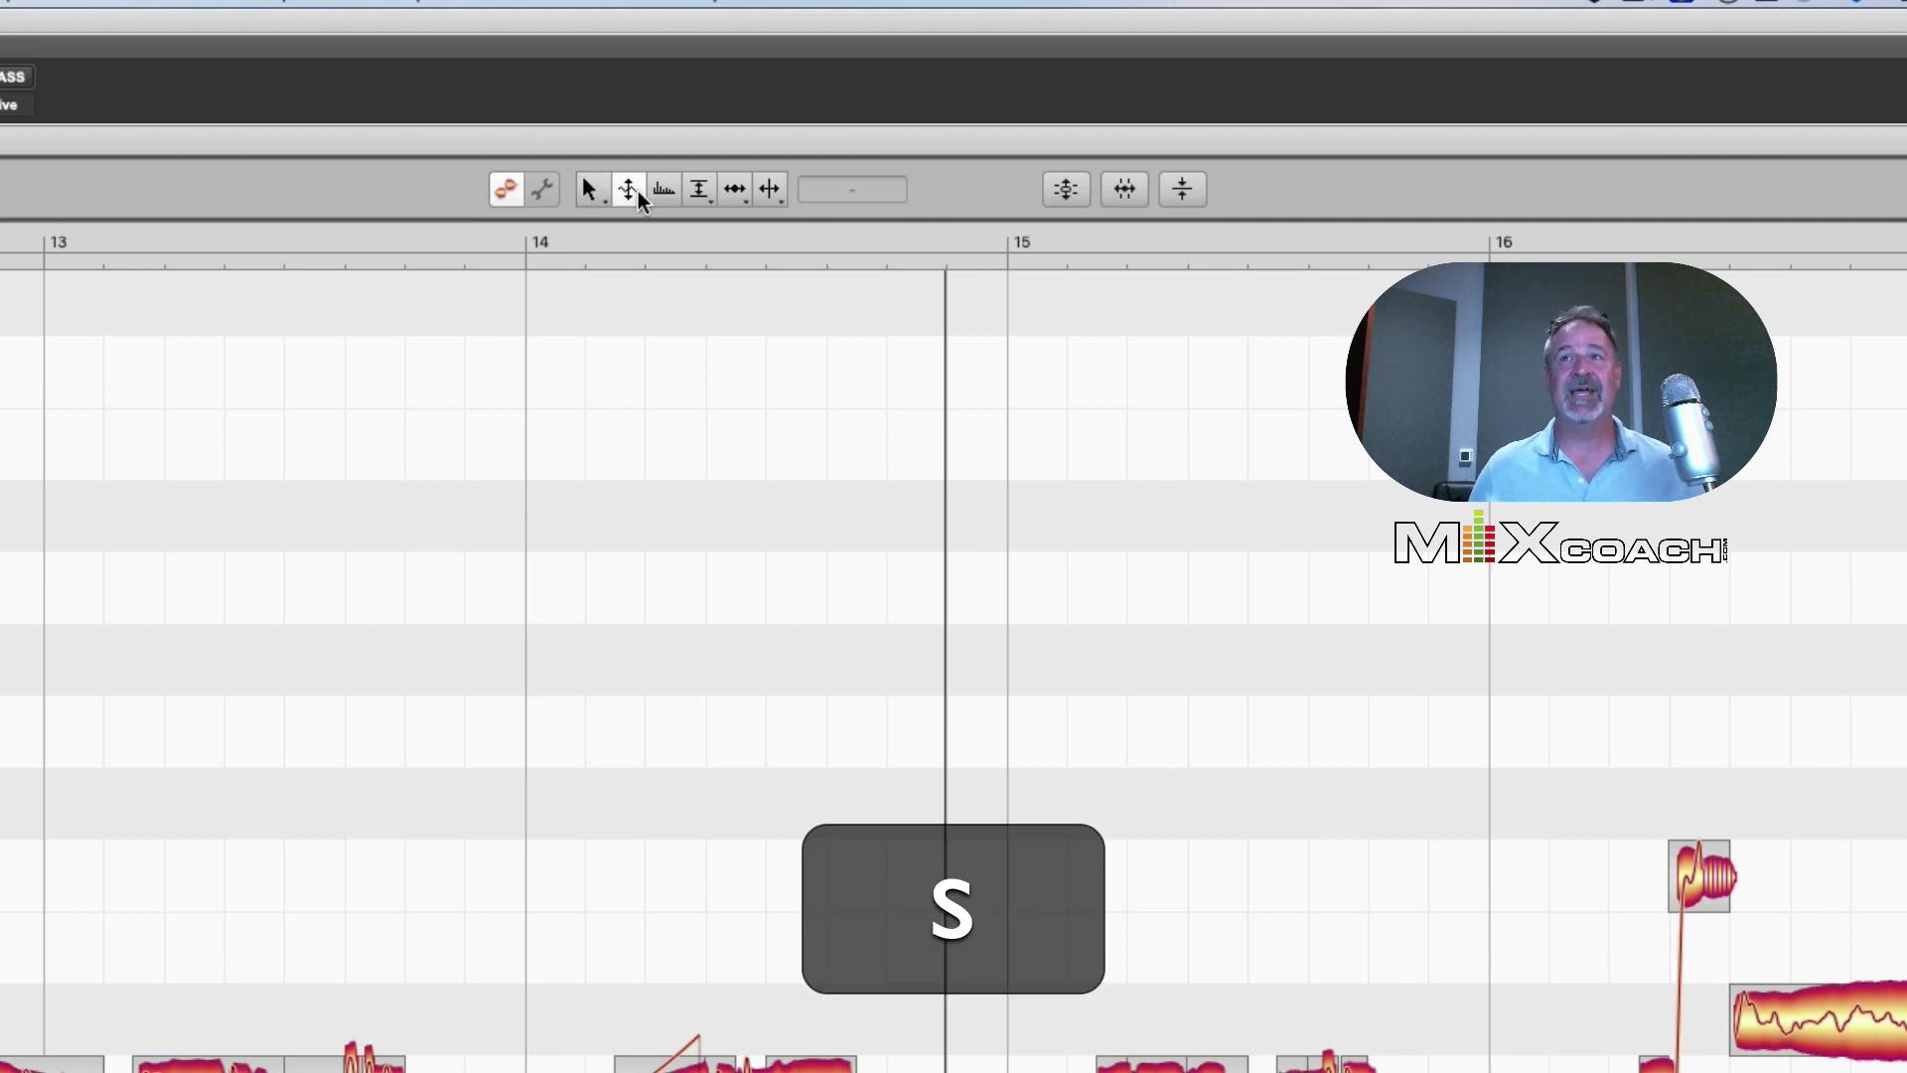
key("s")
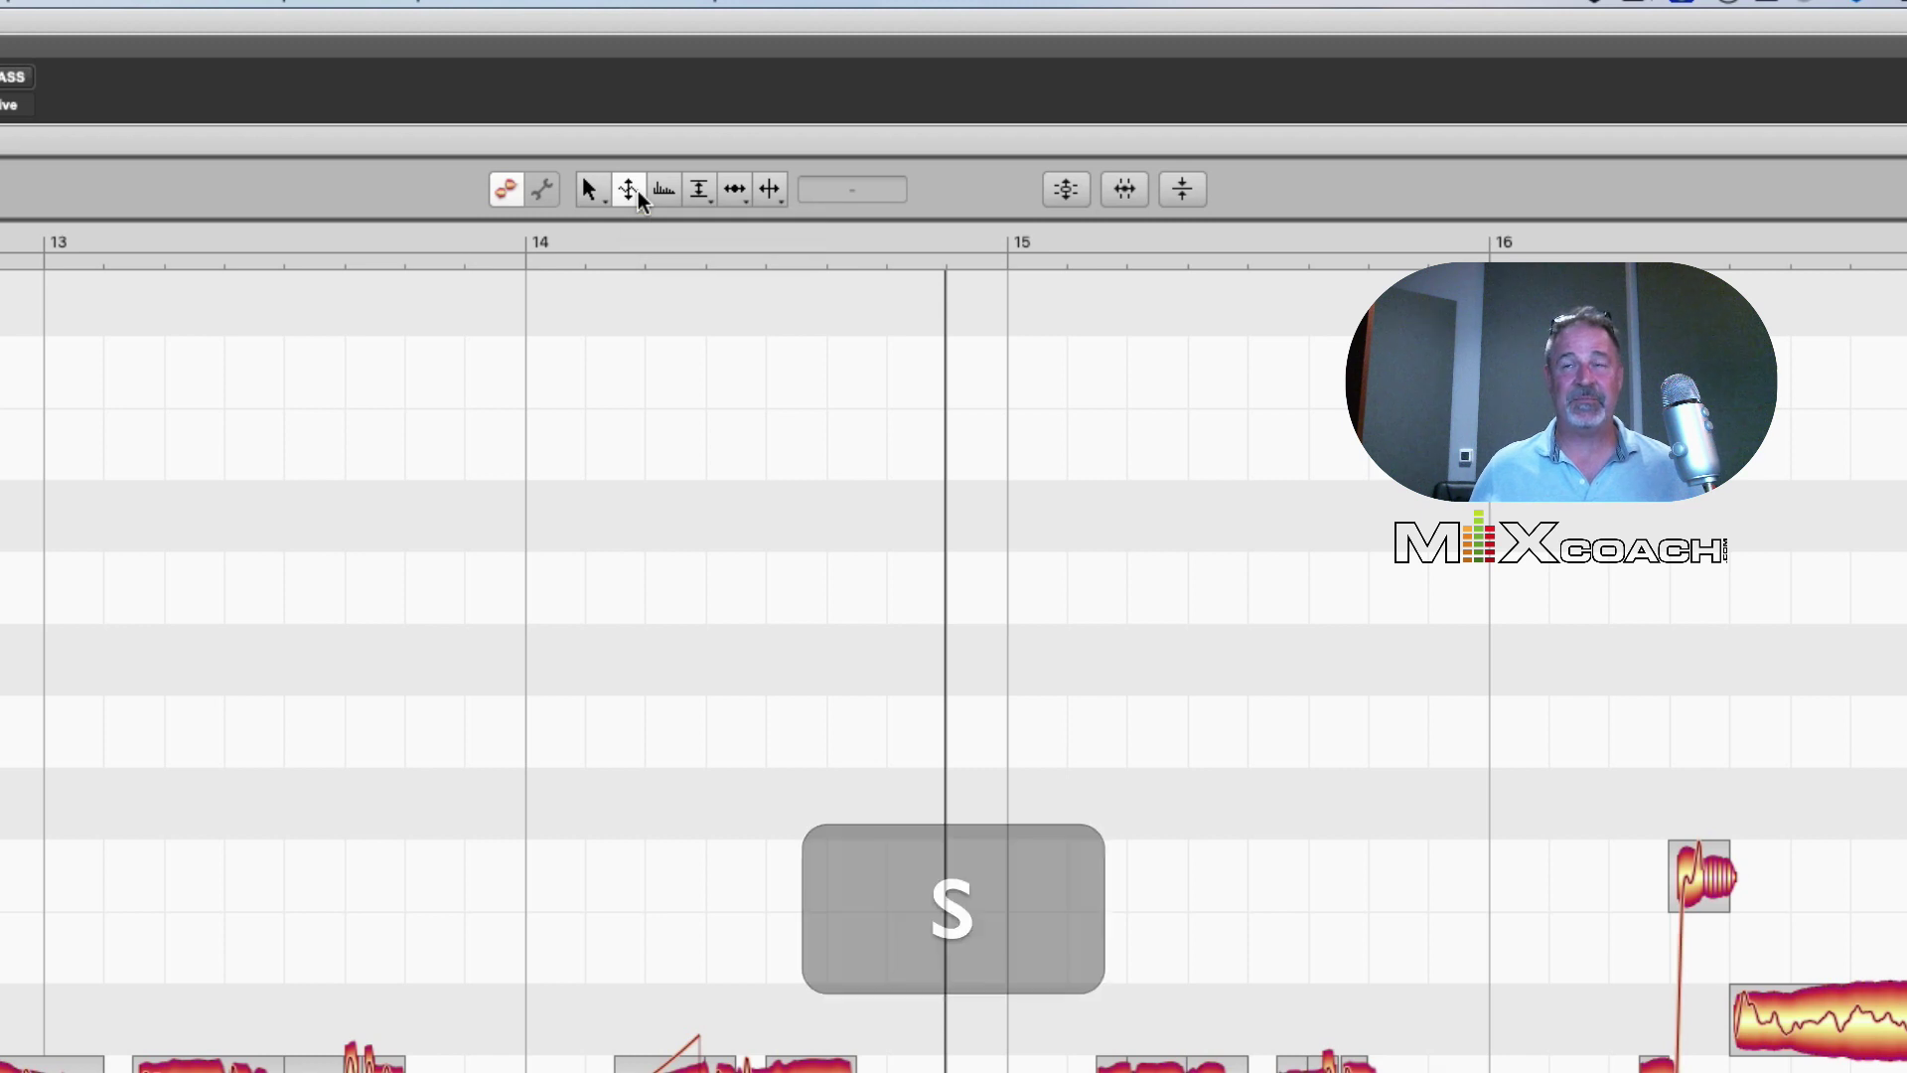
left_click(640, 197)
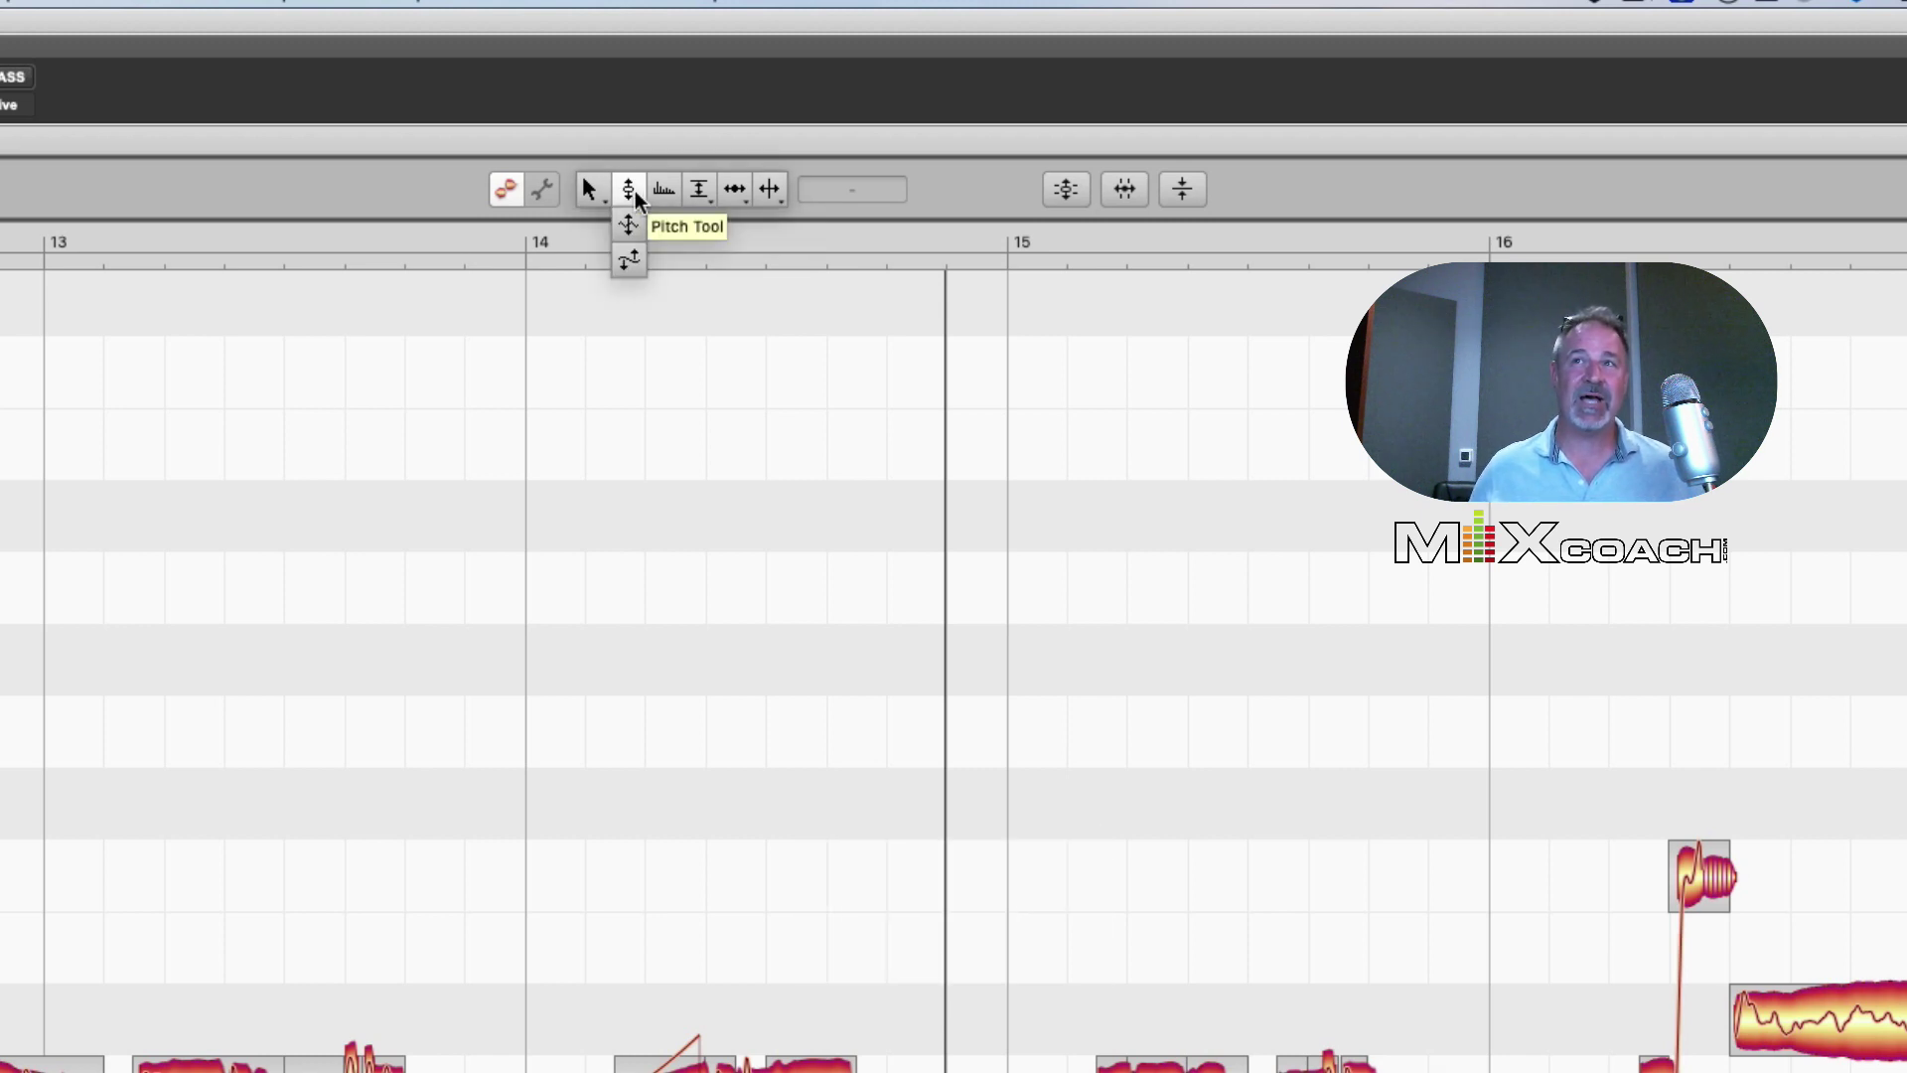
left_click(631, 266)
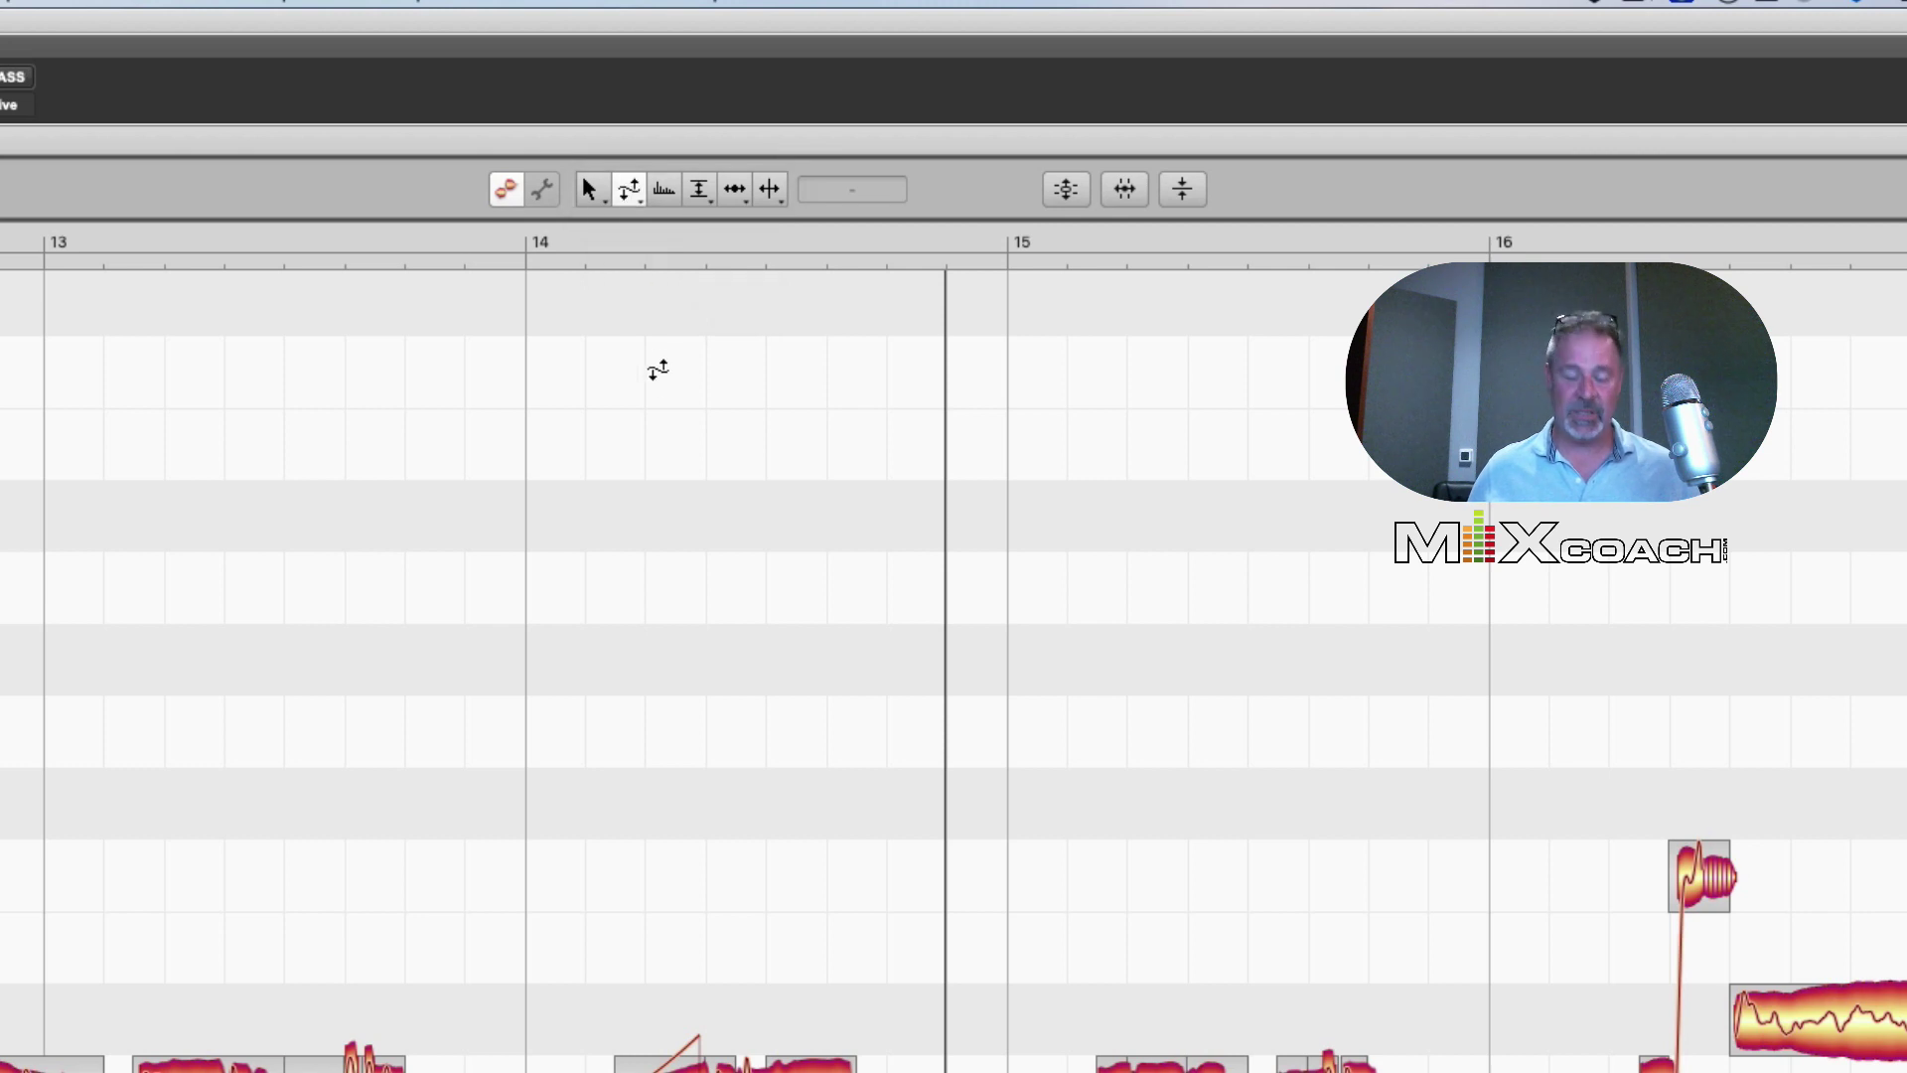
Cycle the pitch sub-tools with the W, S and X keys
key("w")
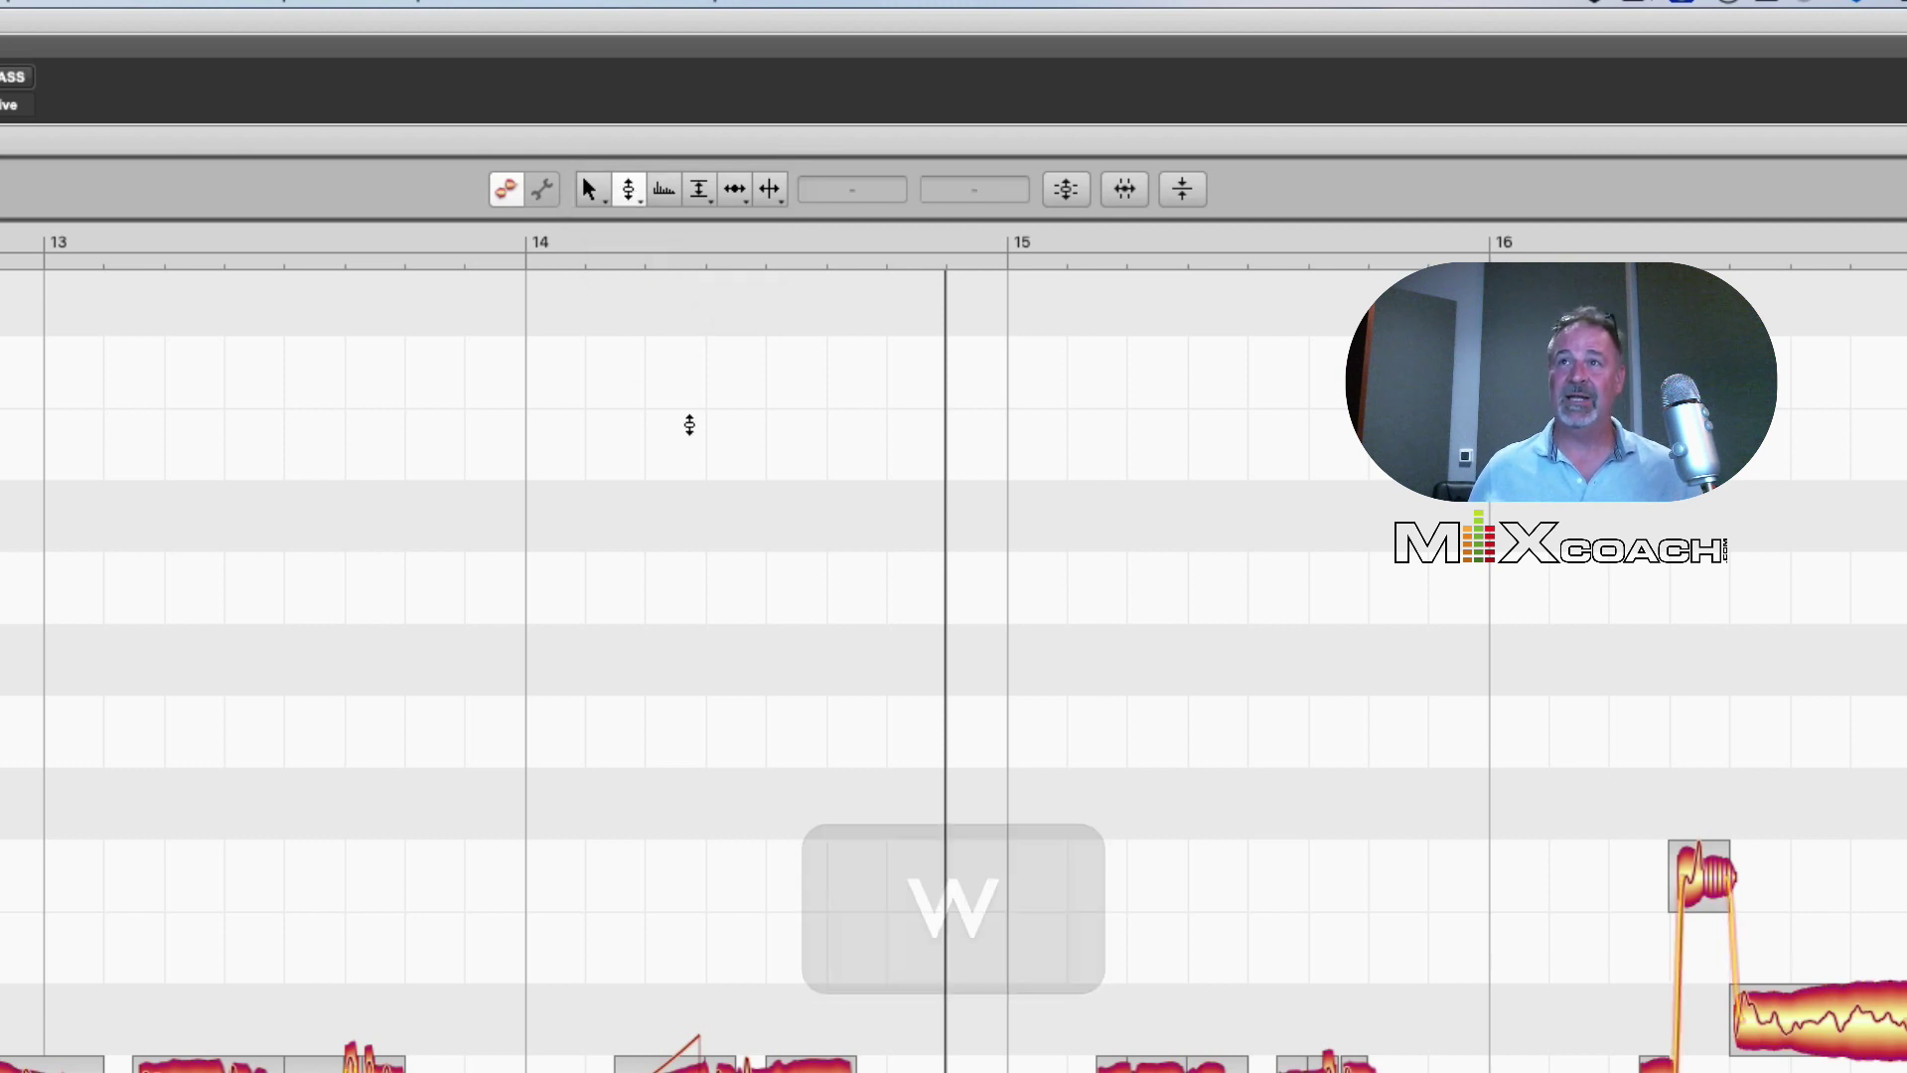
key("s")
key("x")
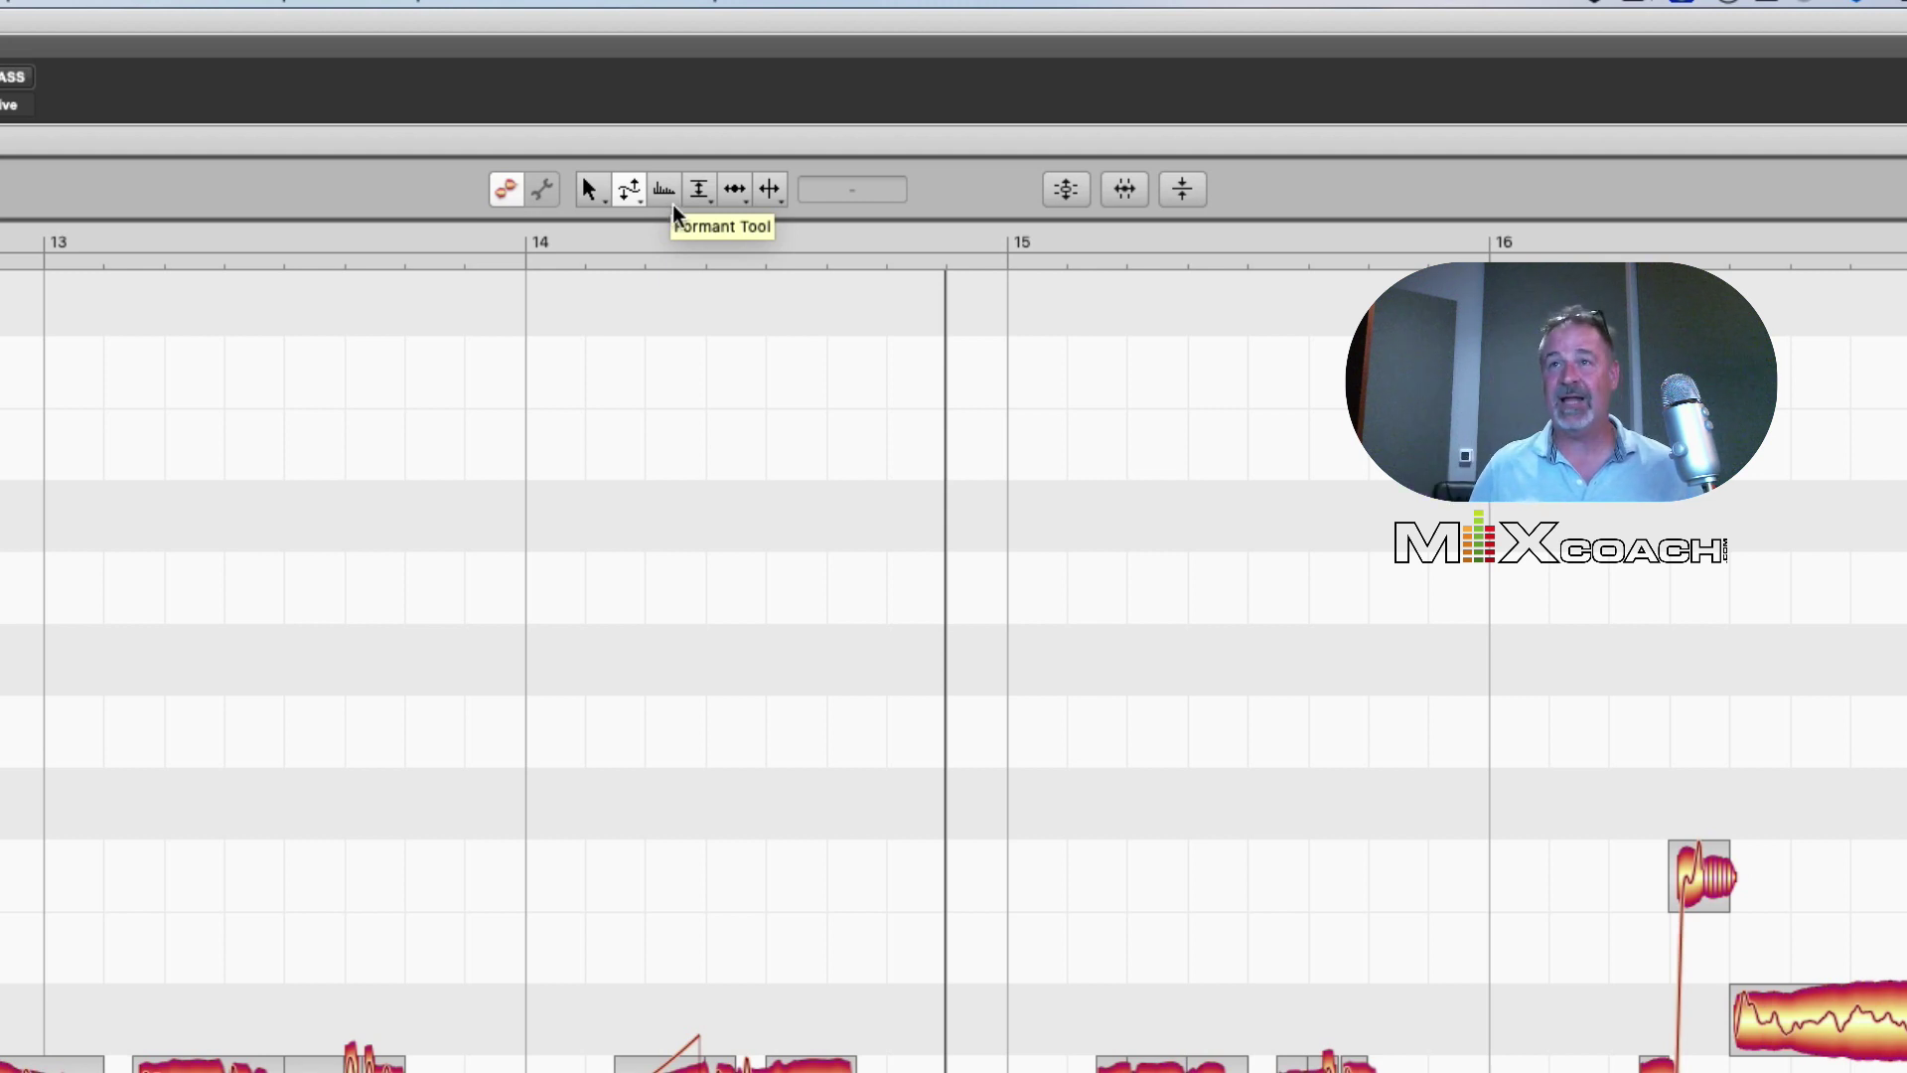
Switch to the amplitude tool with E and choose its Sibilant Balance sub-tool
key("e")
left_click(699, 190)
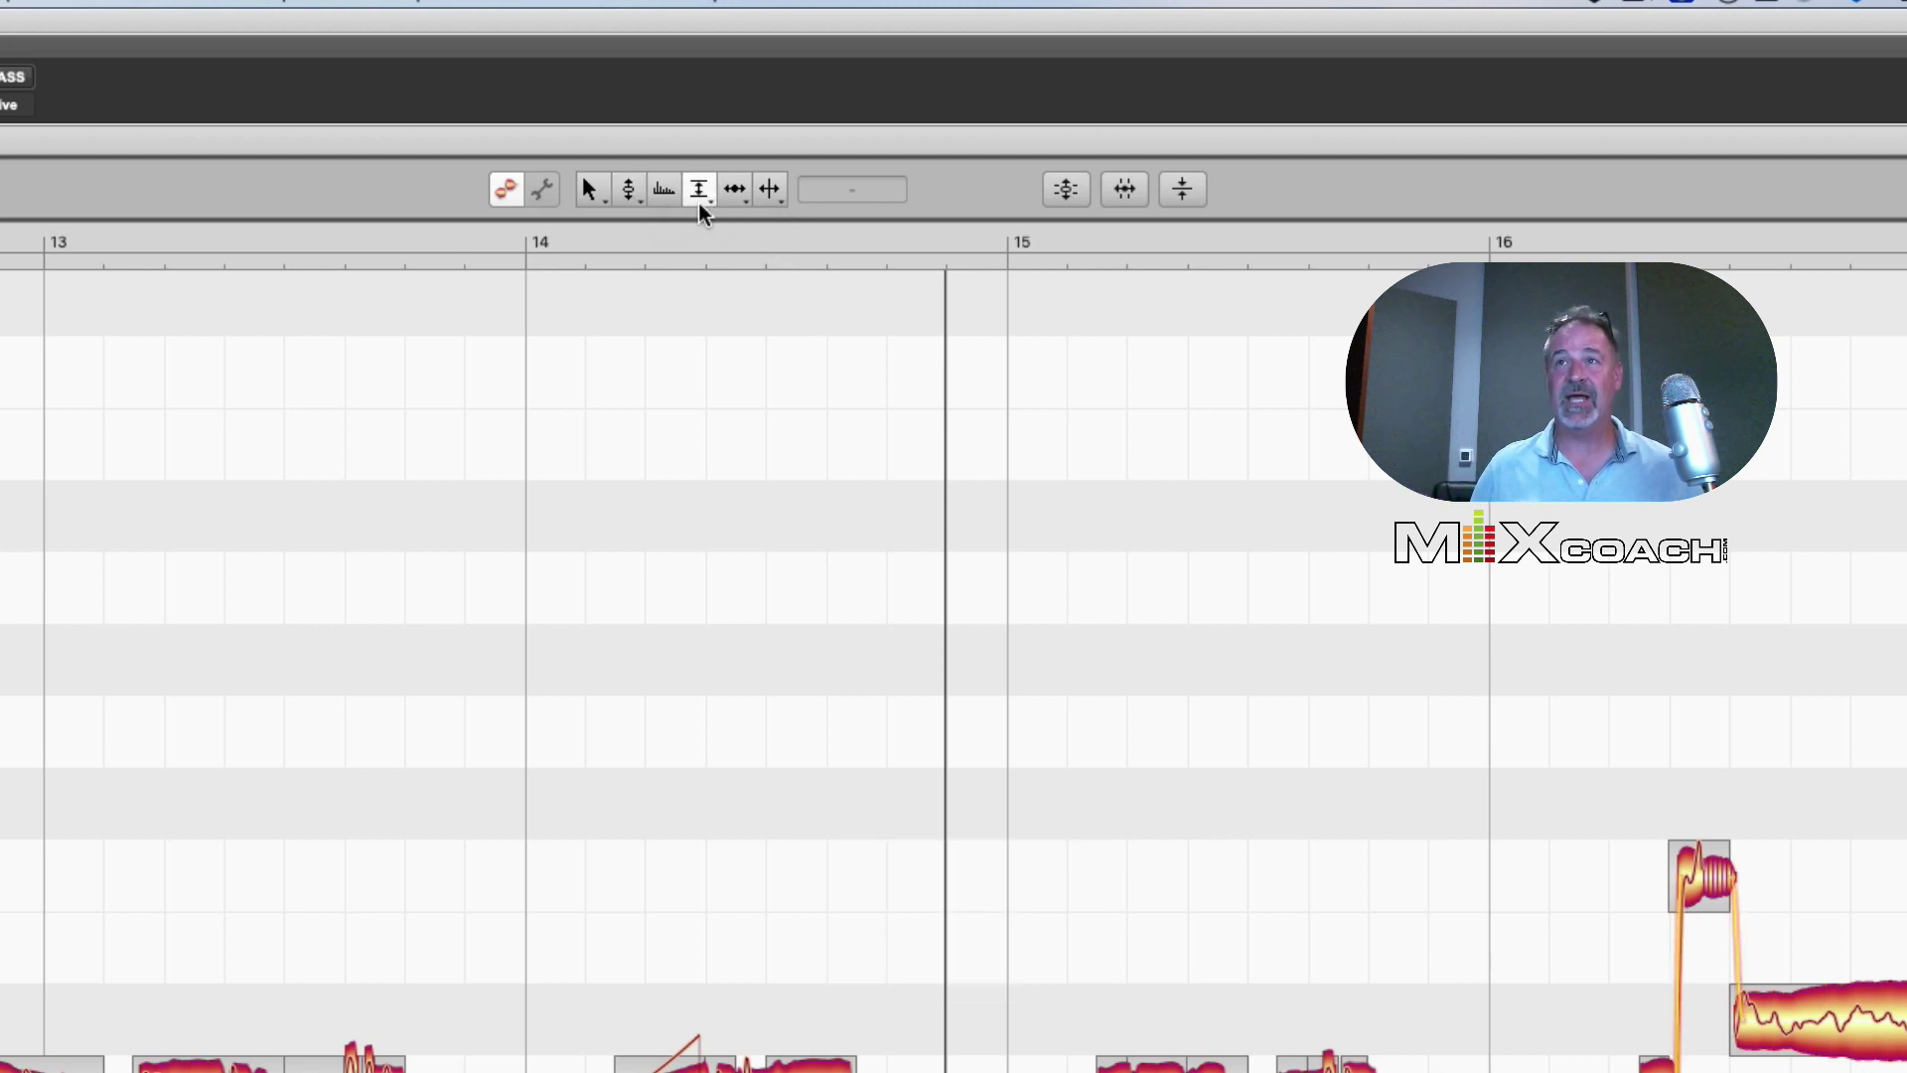
left_click(701, 192)
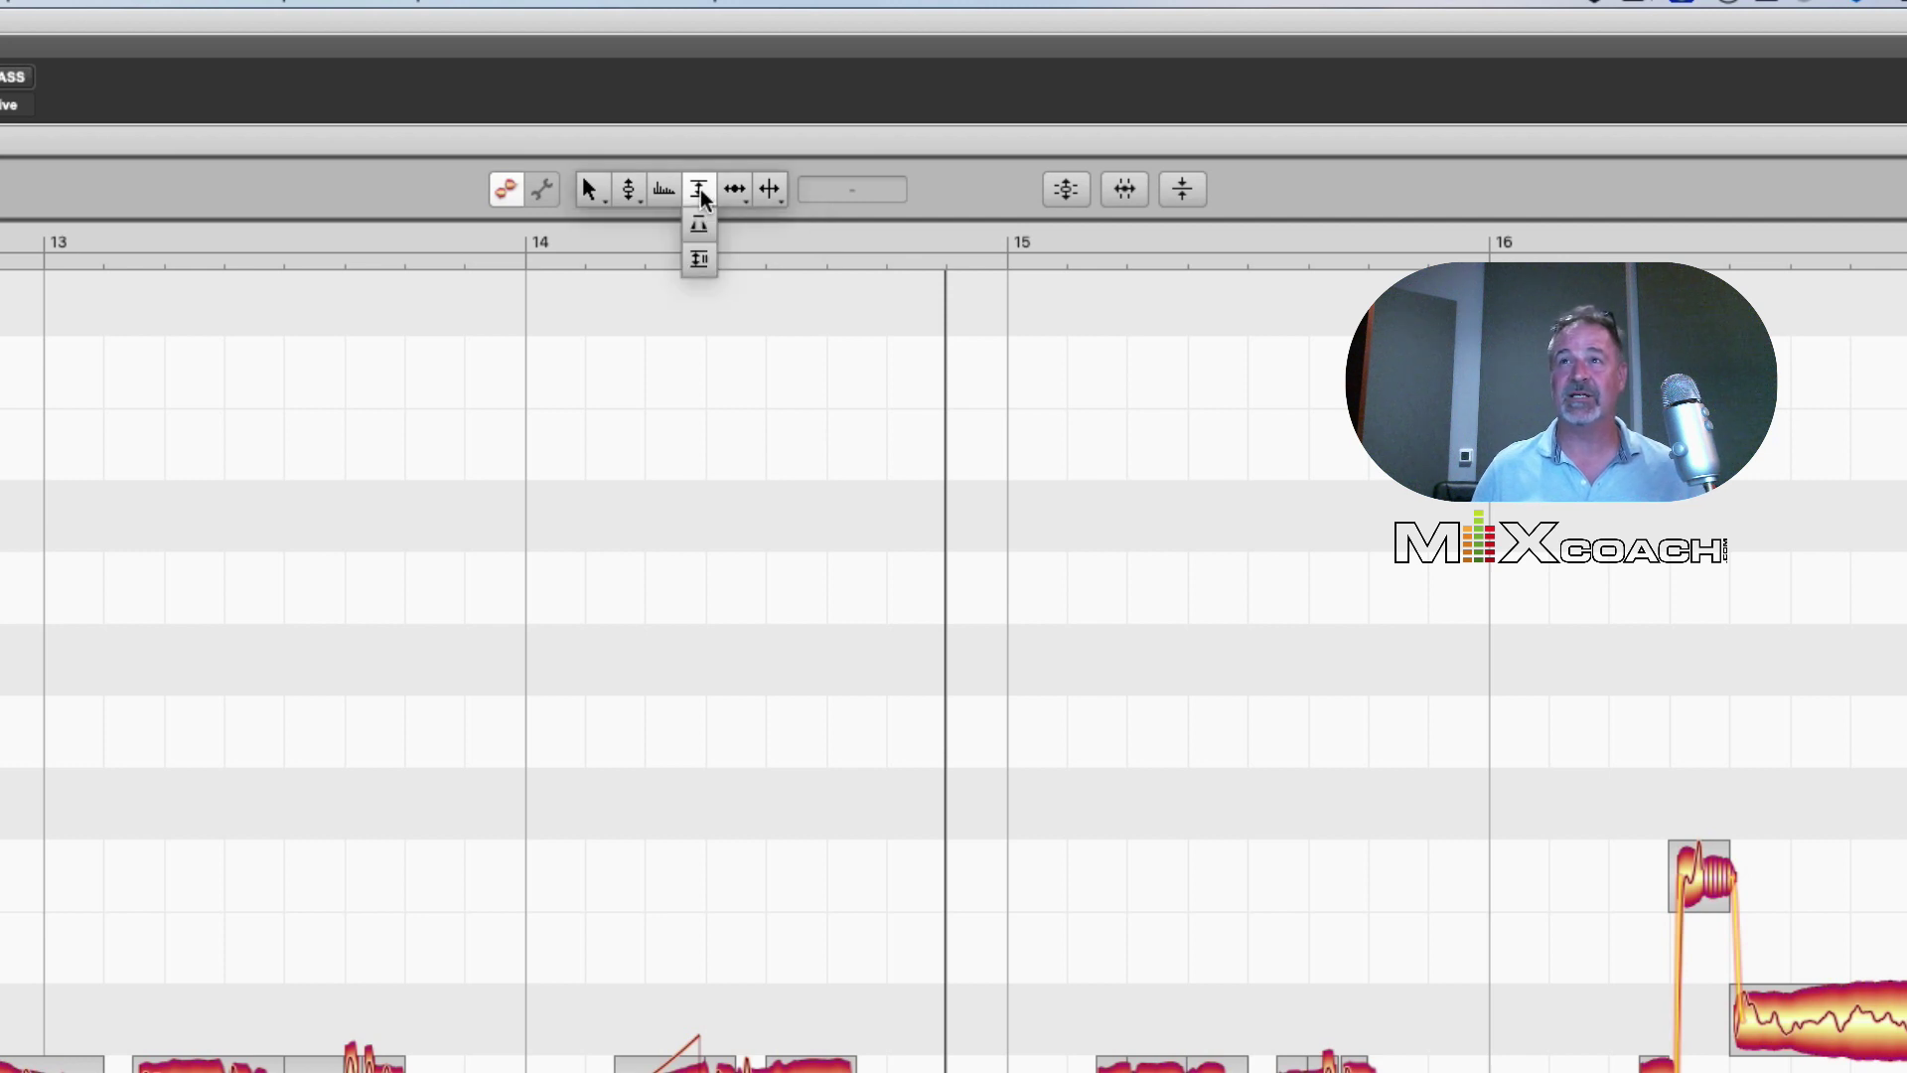
left_click(707, 256)
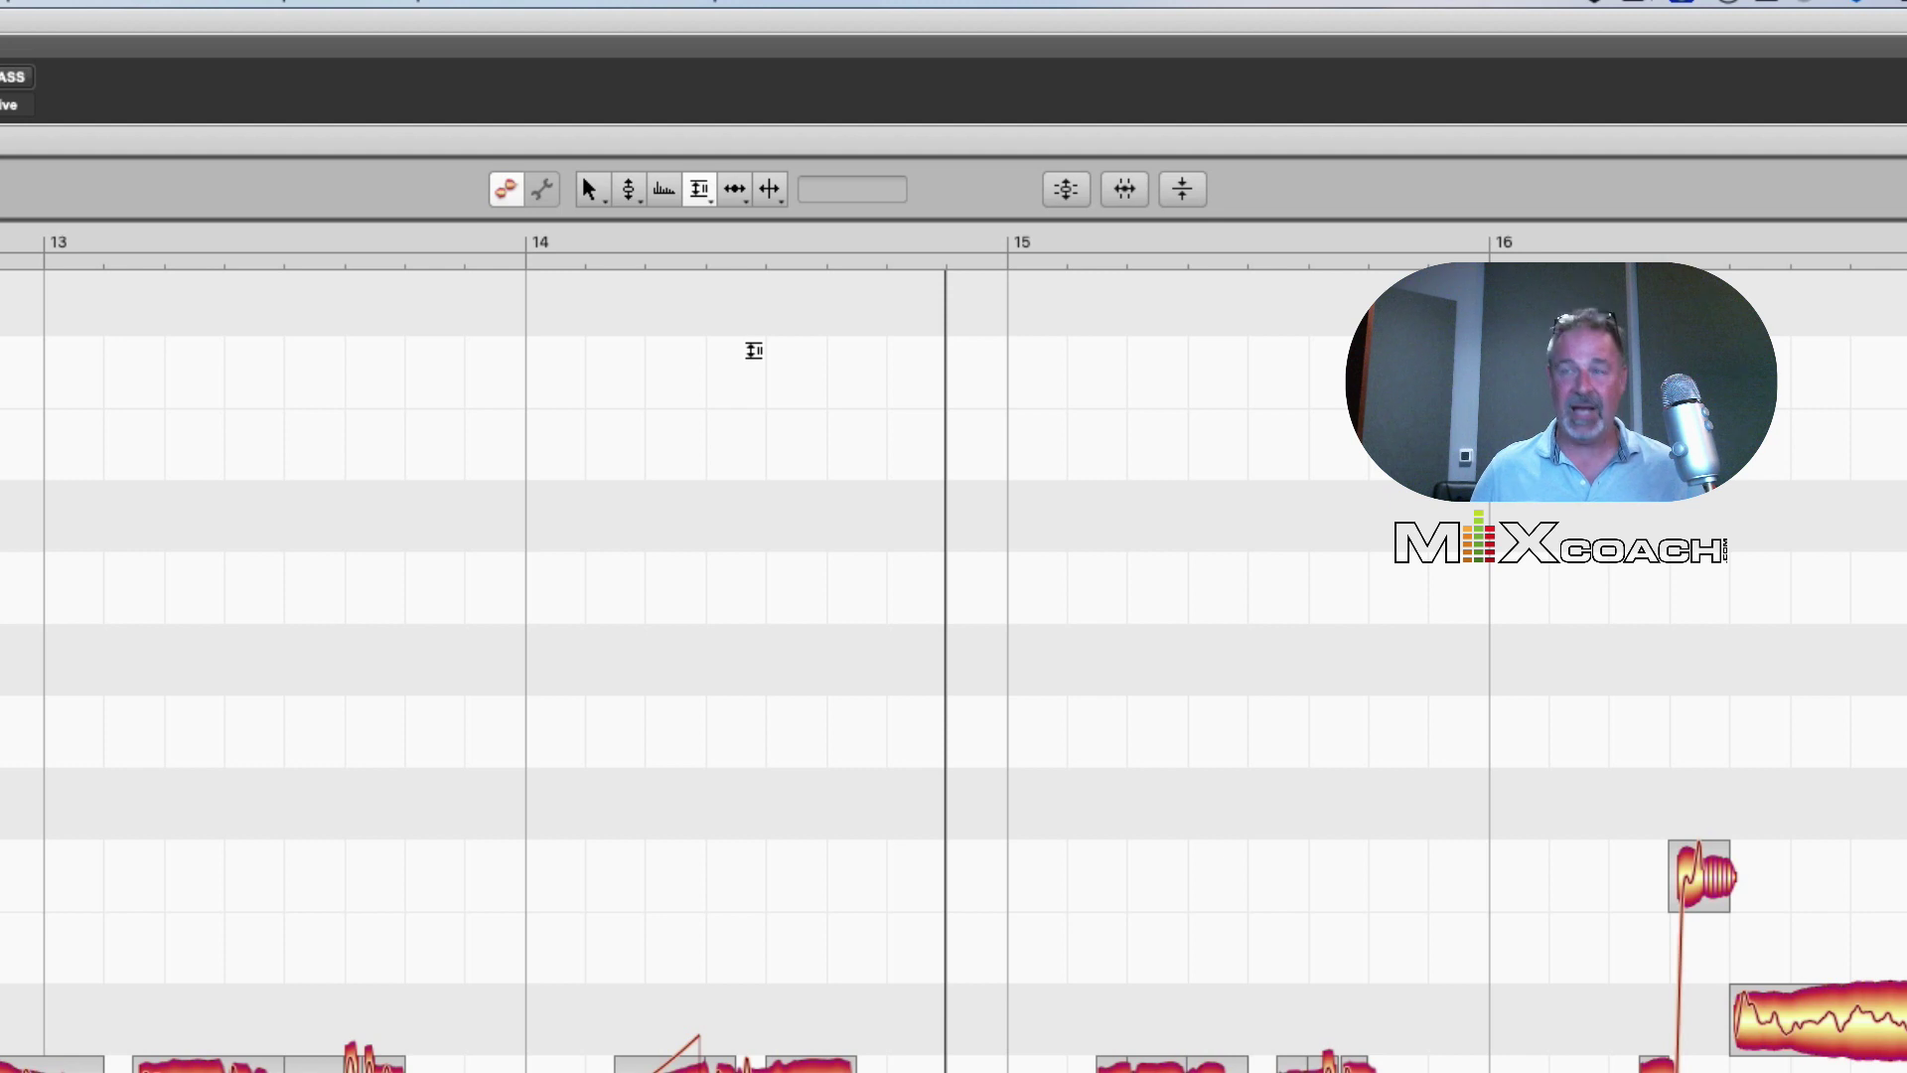
key("e")
Test the D, C and R tool-switching keys
key("d")
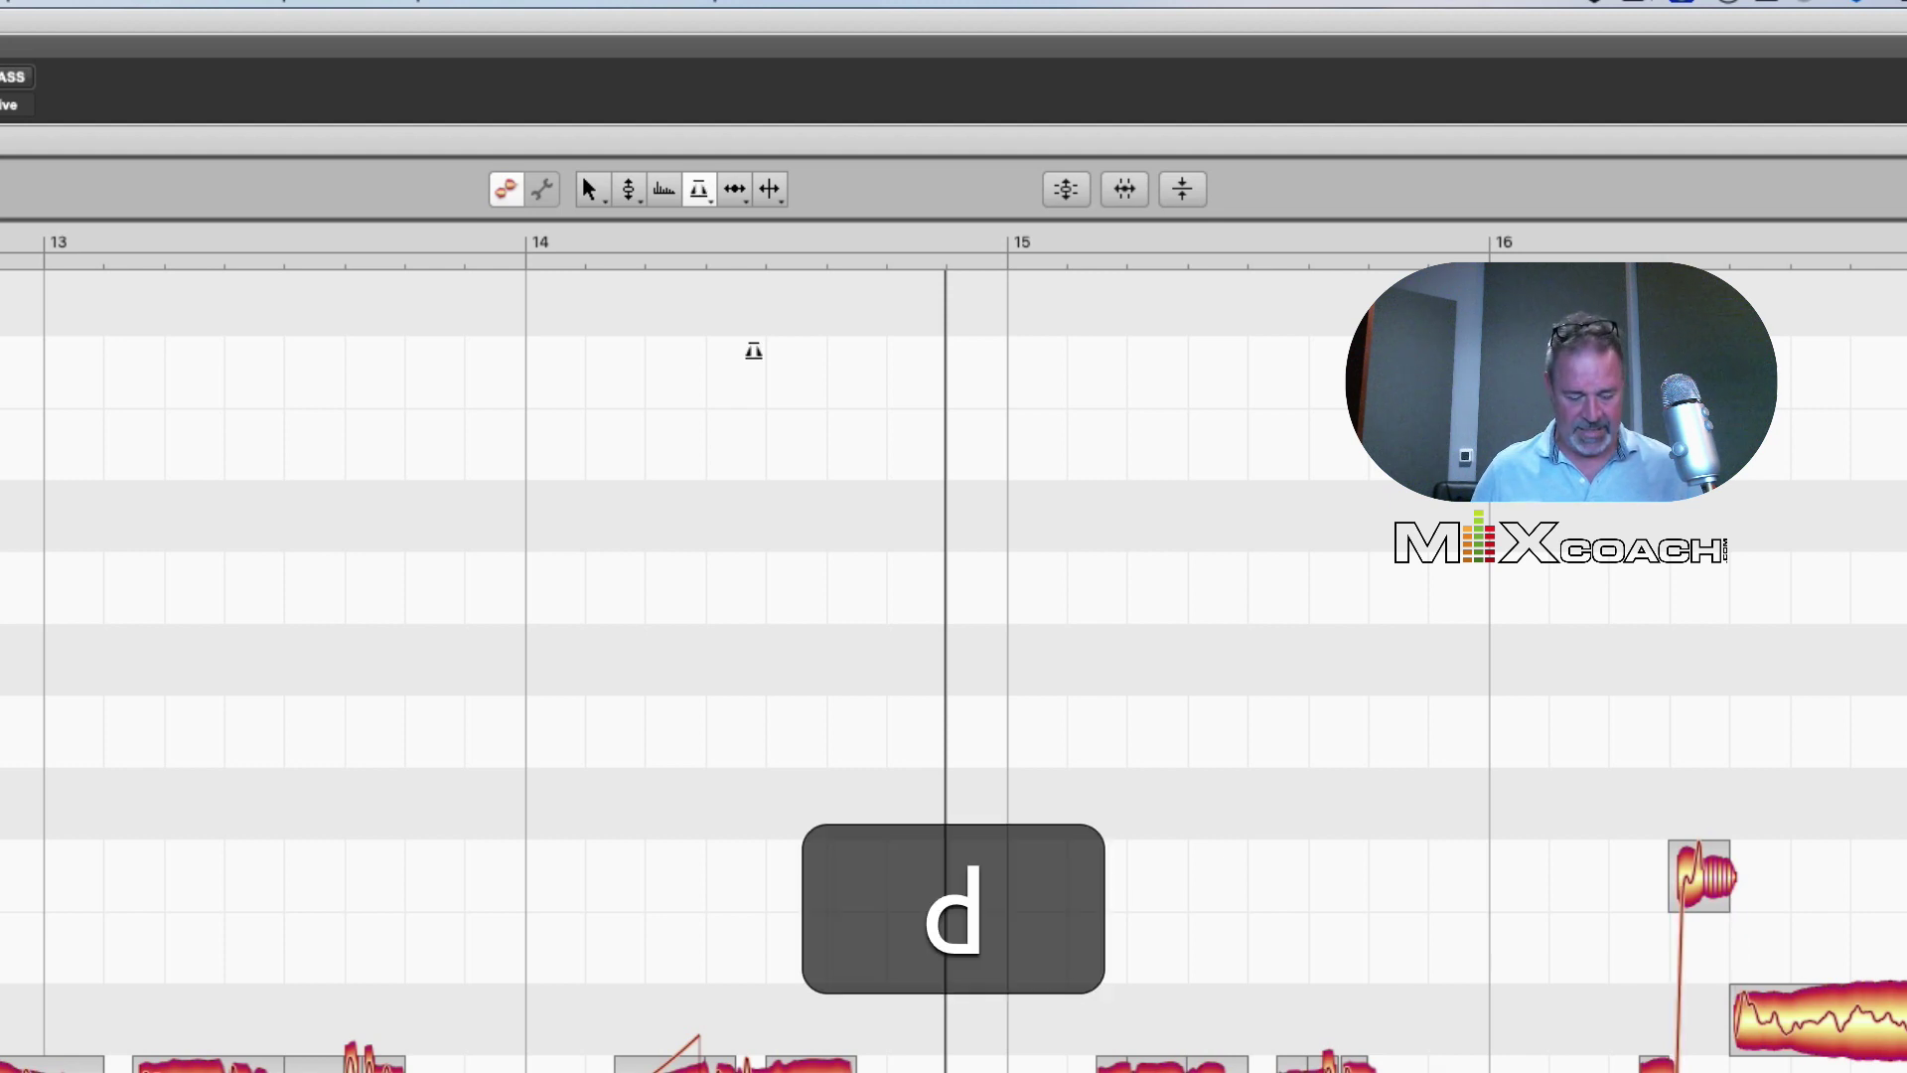
key("c")
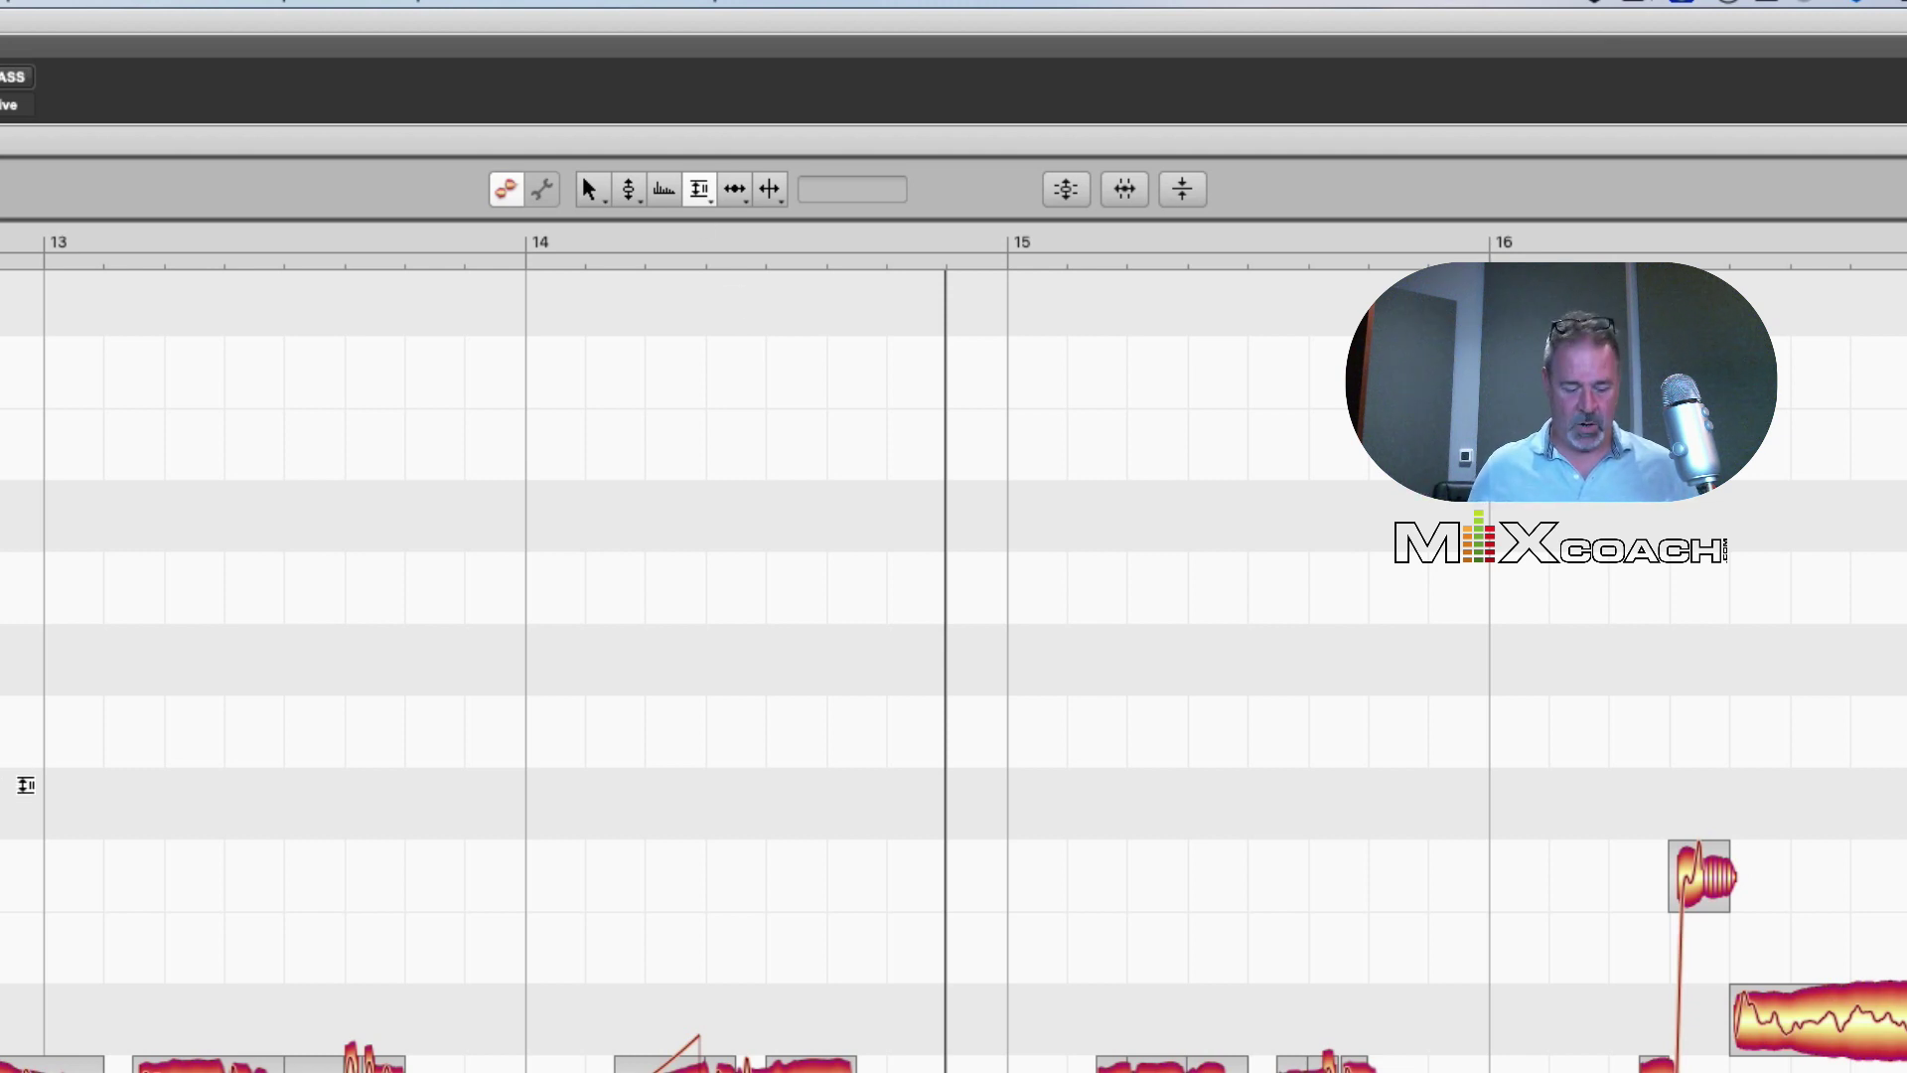
key("r")
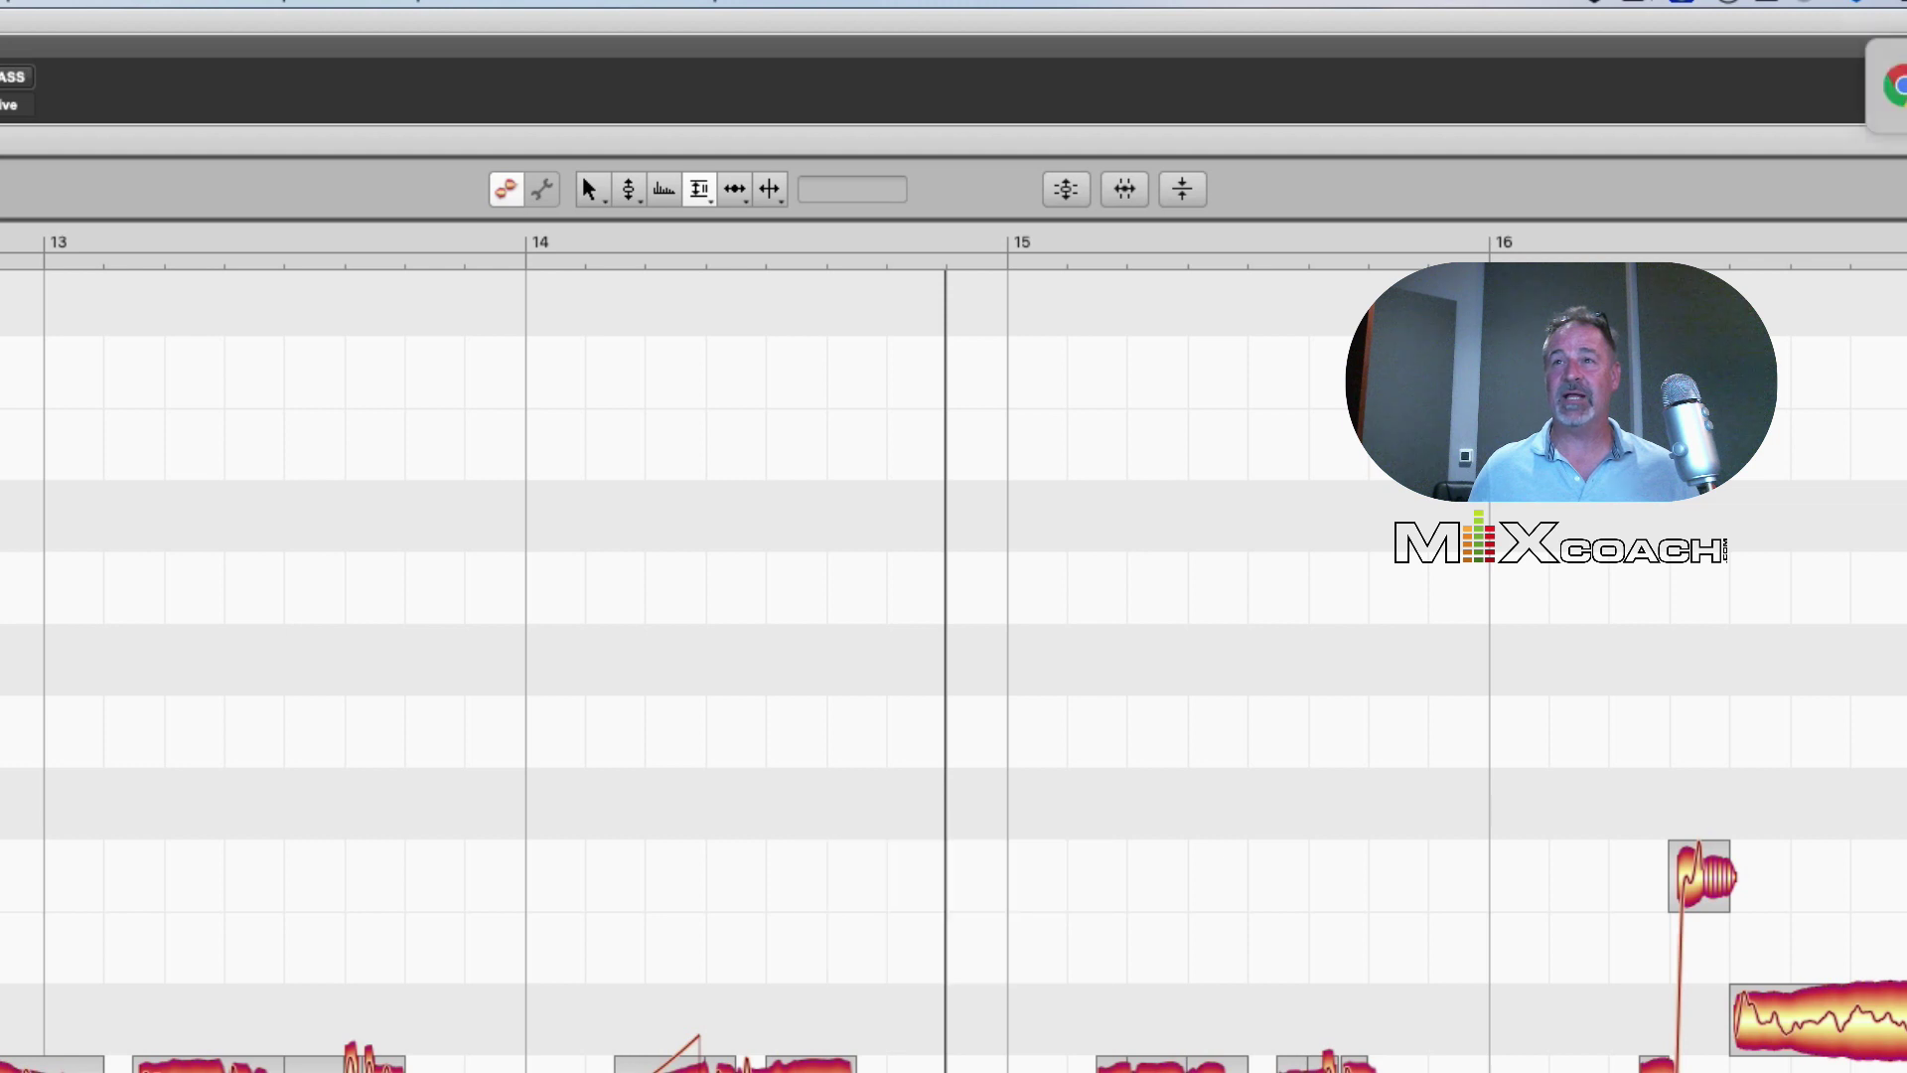
Select the note blob at the right edge and test the R shortcut
left_click(1864, 1030)
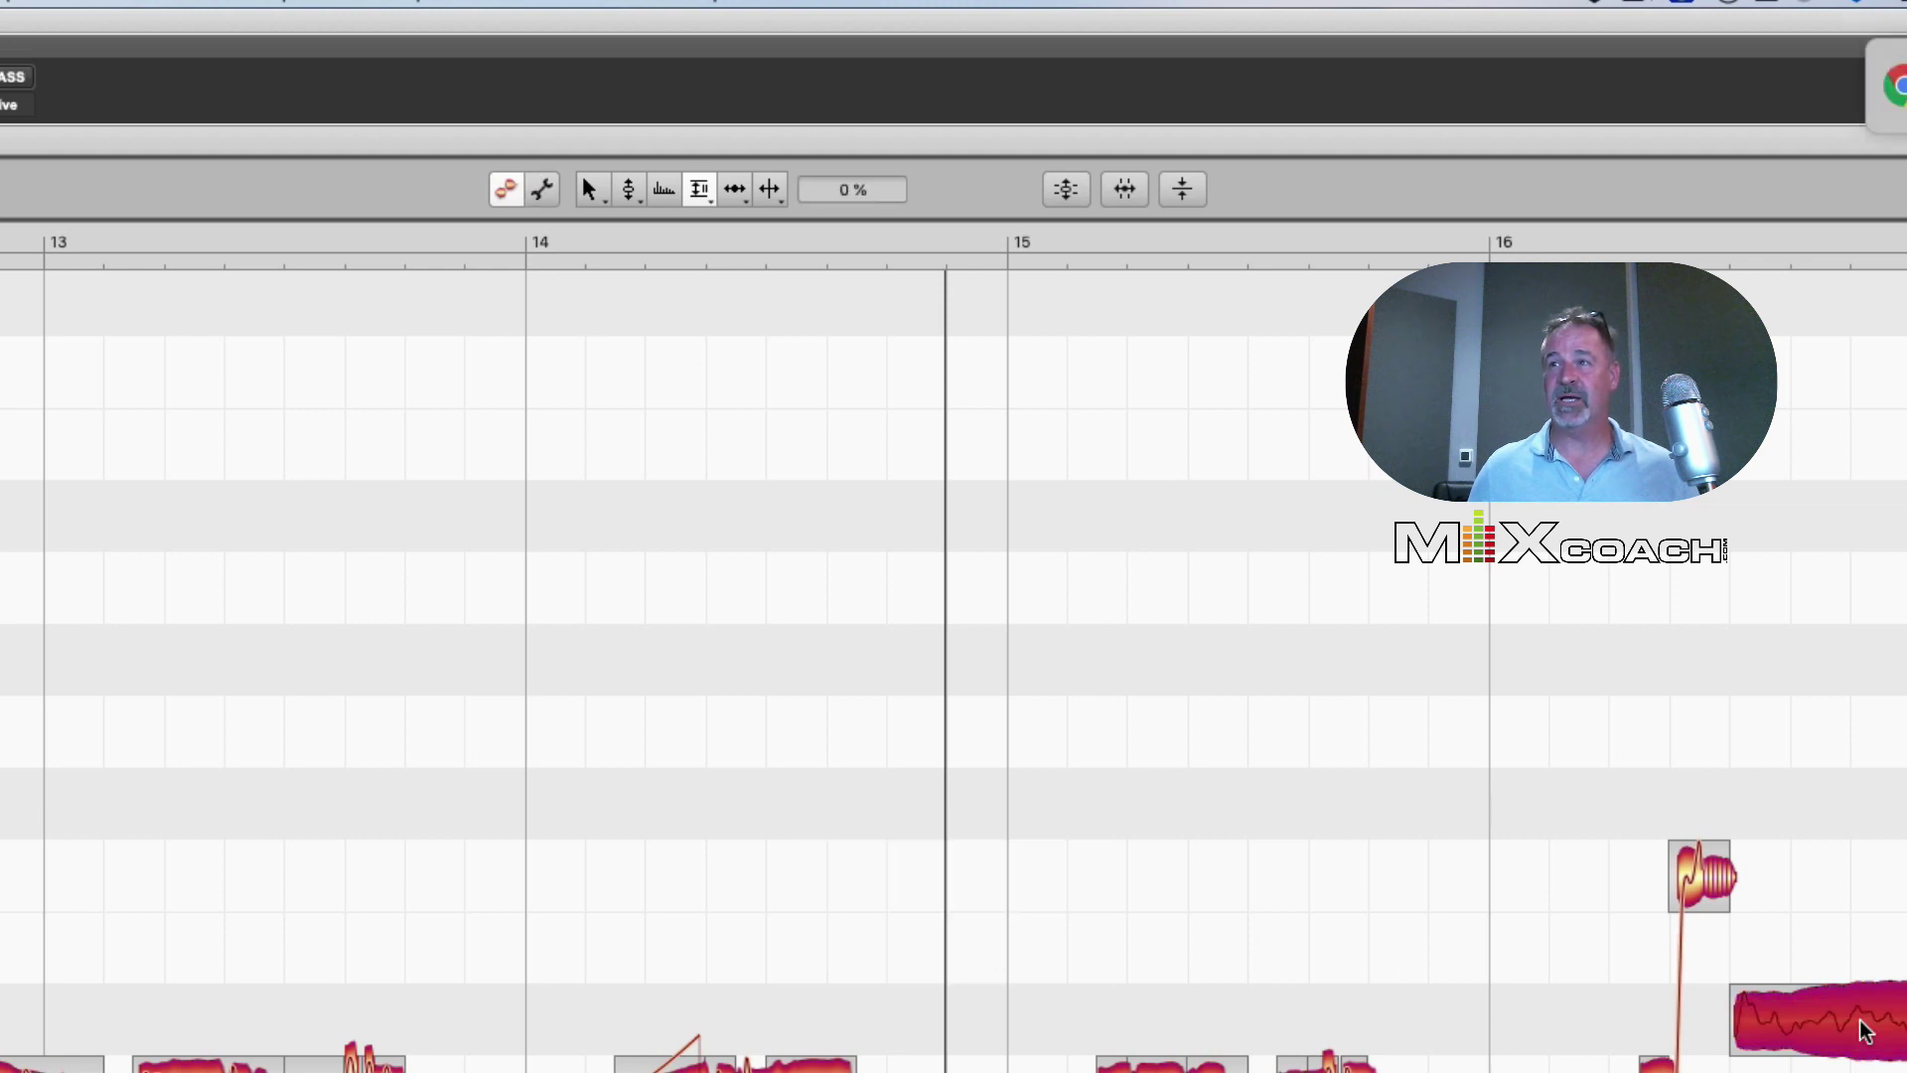
key("r")
key("r")
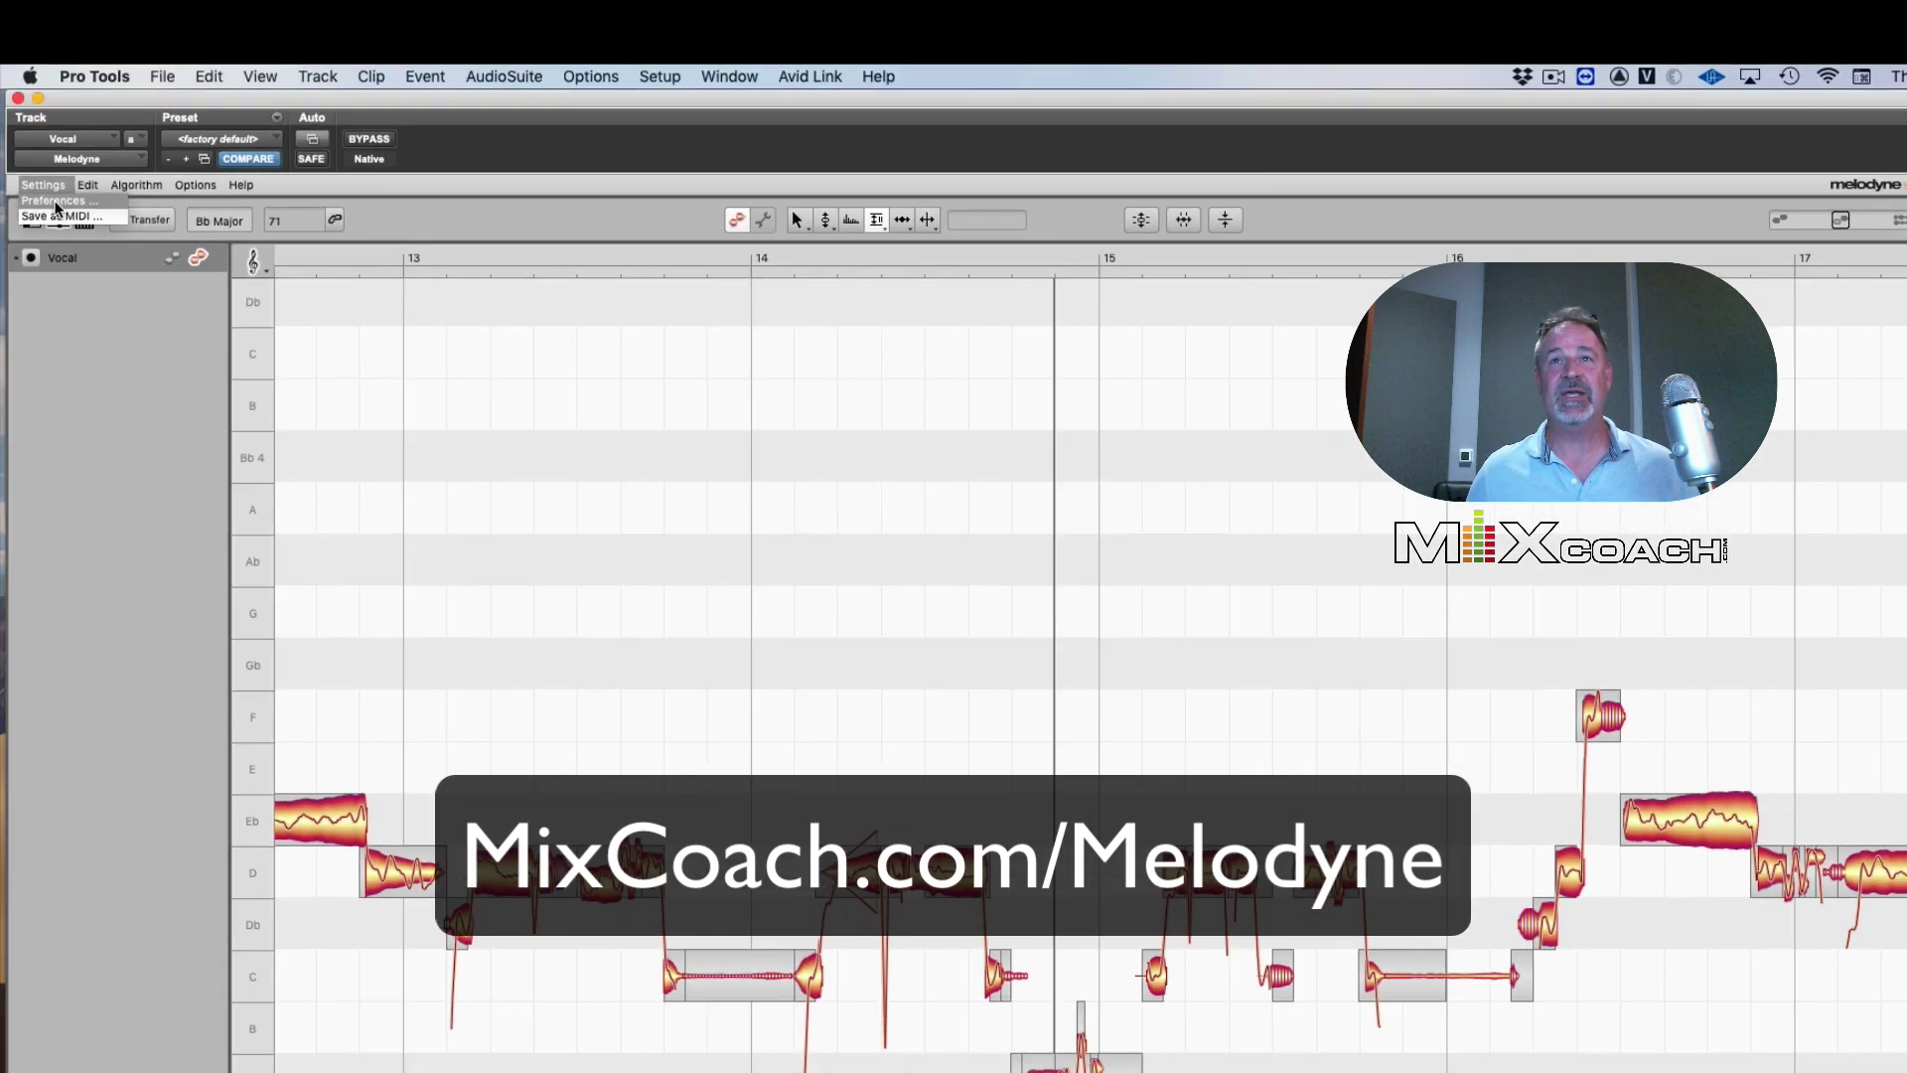
Load First Letter Setting - MixCoach.shortcuts from the Shortcuts gear menu, then close the window
left_click(43, 185)
left_click(56, 209)
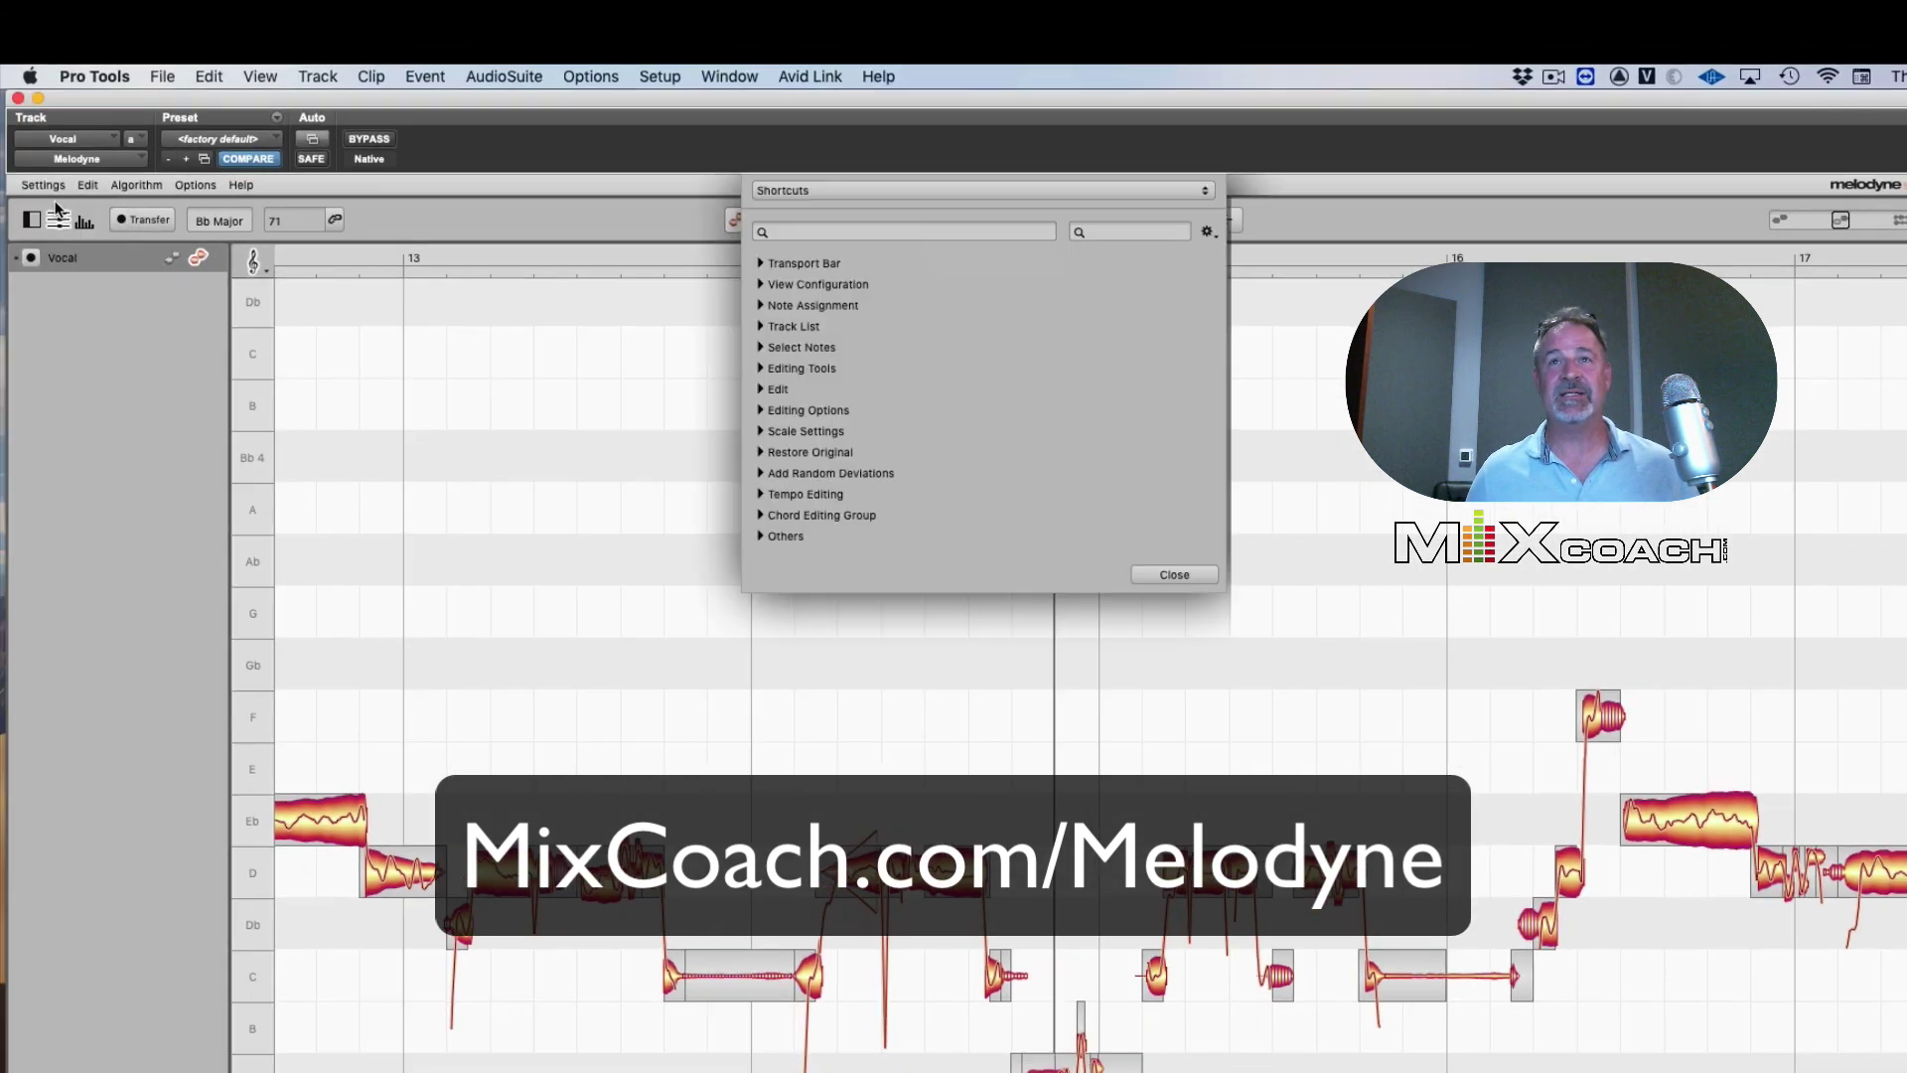
left_click(1208, 231)
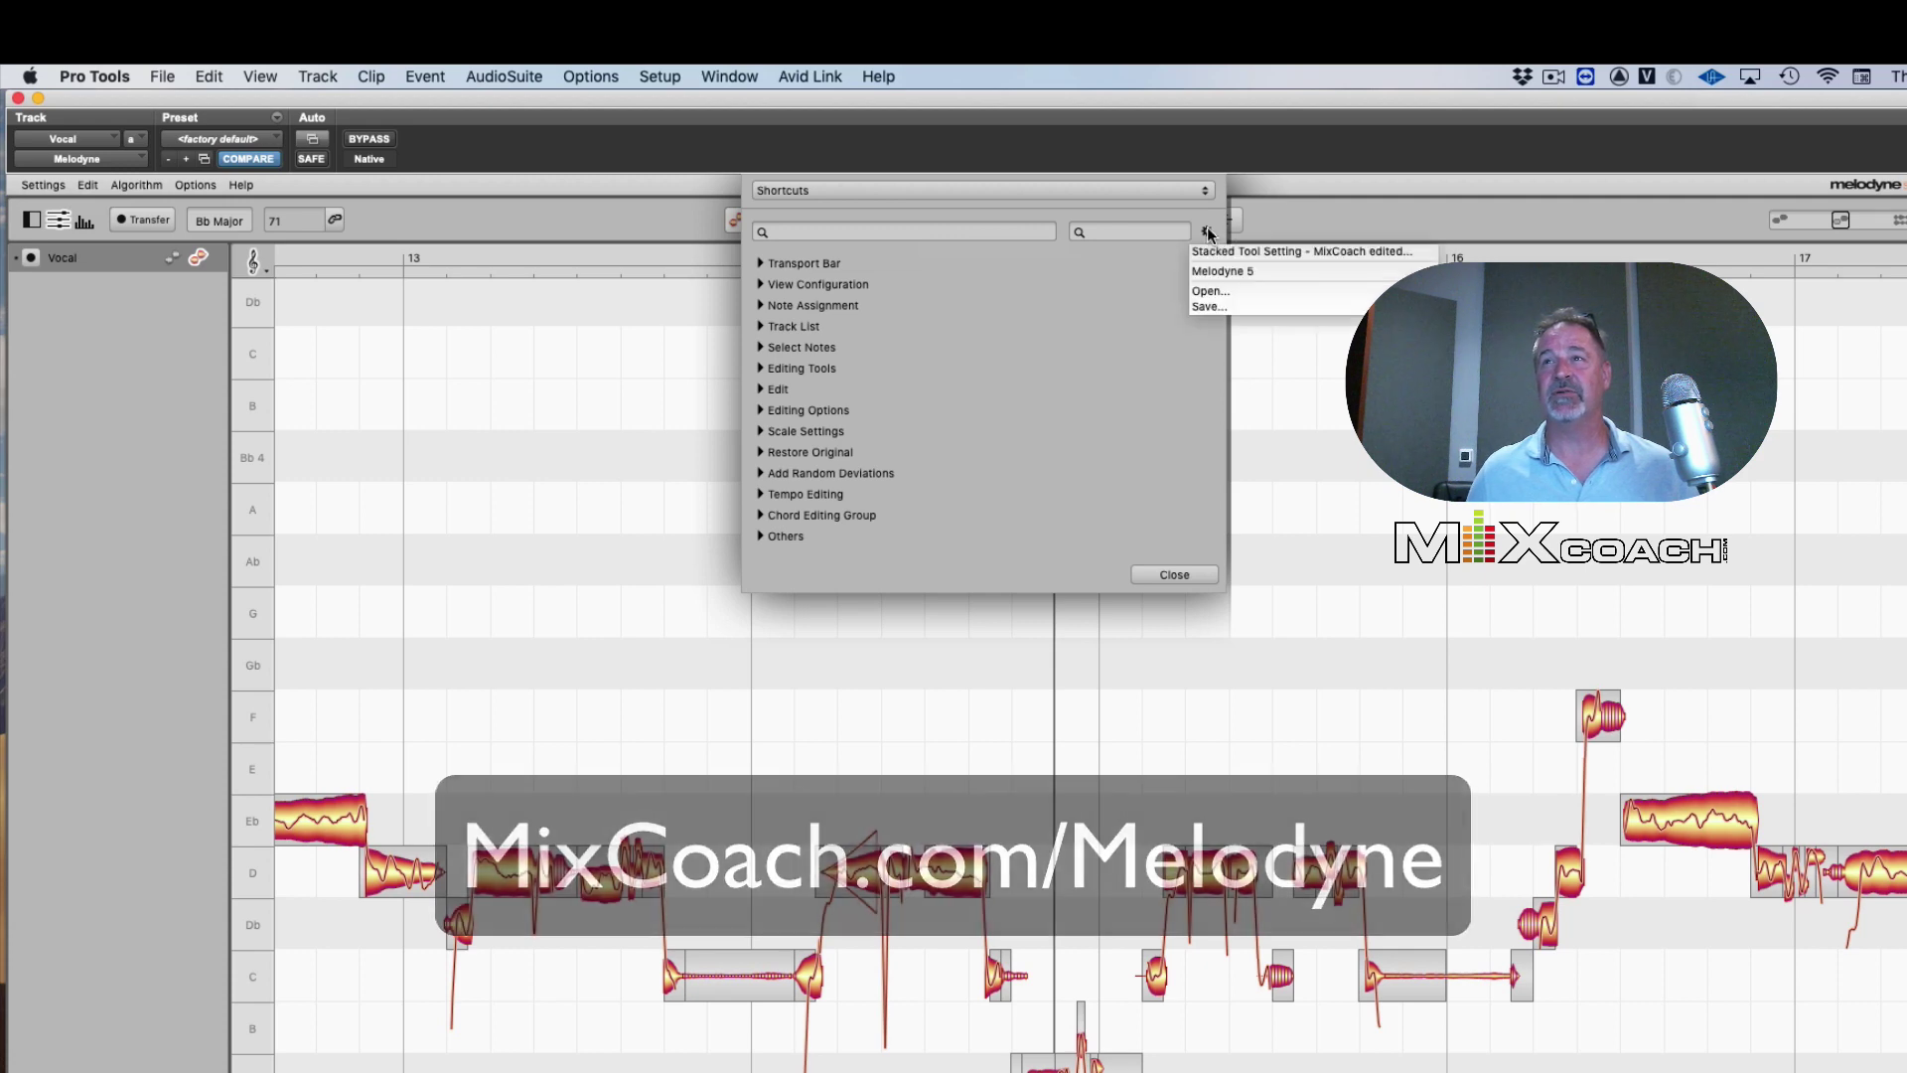
left_click(1212, 292)
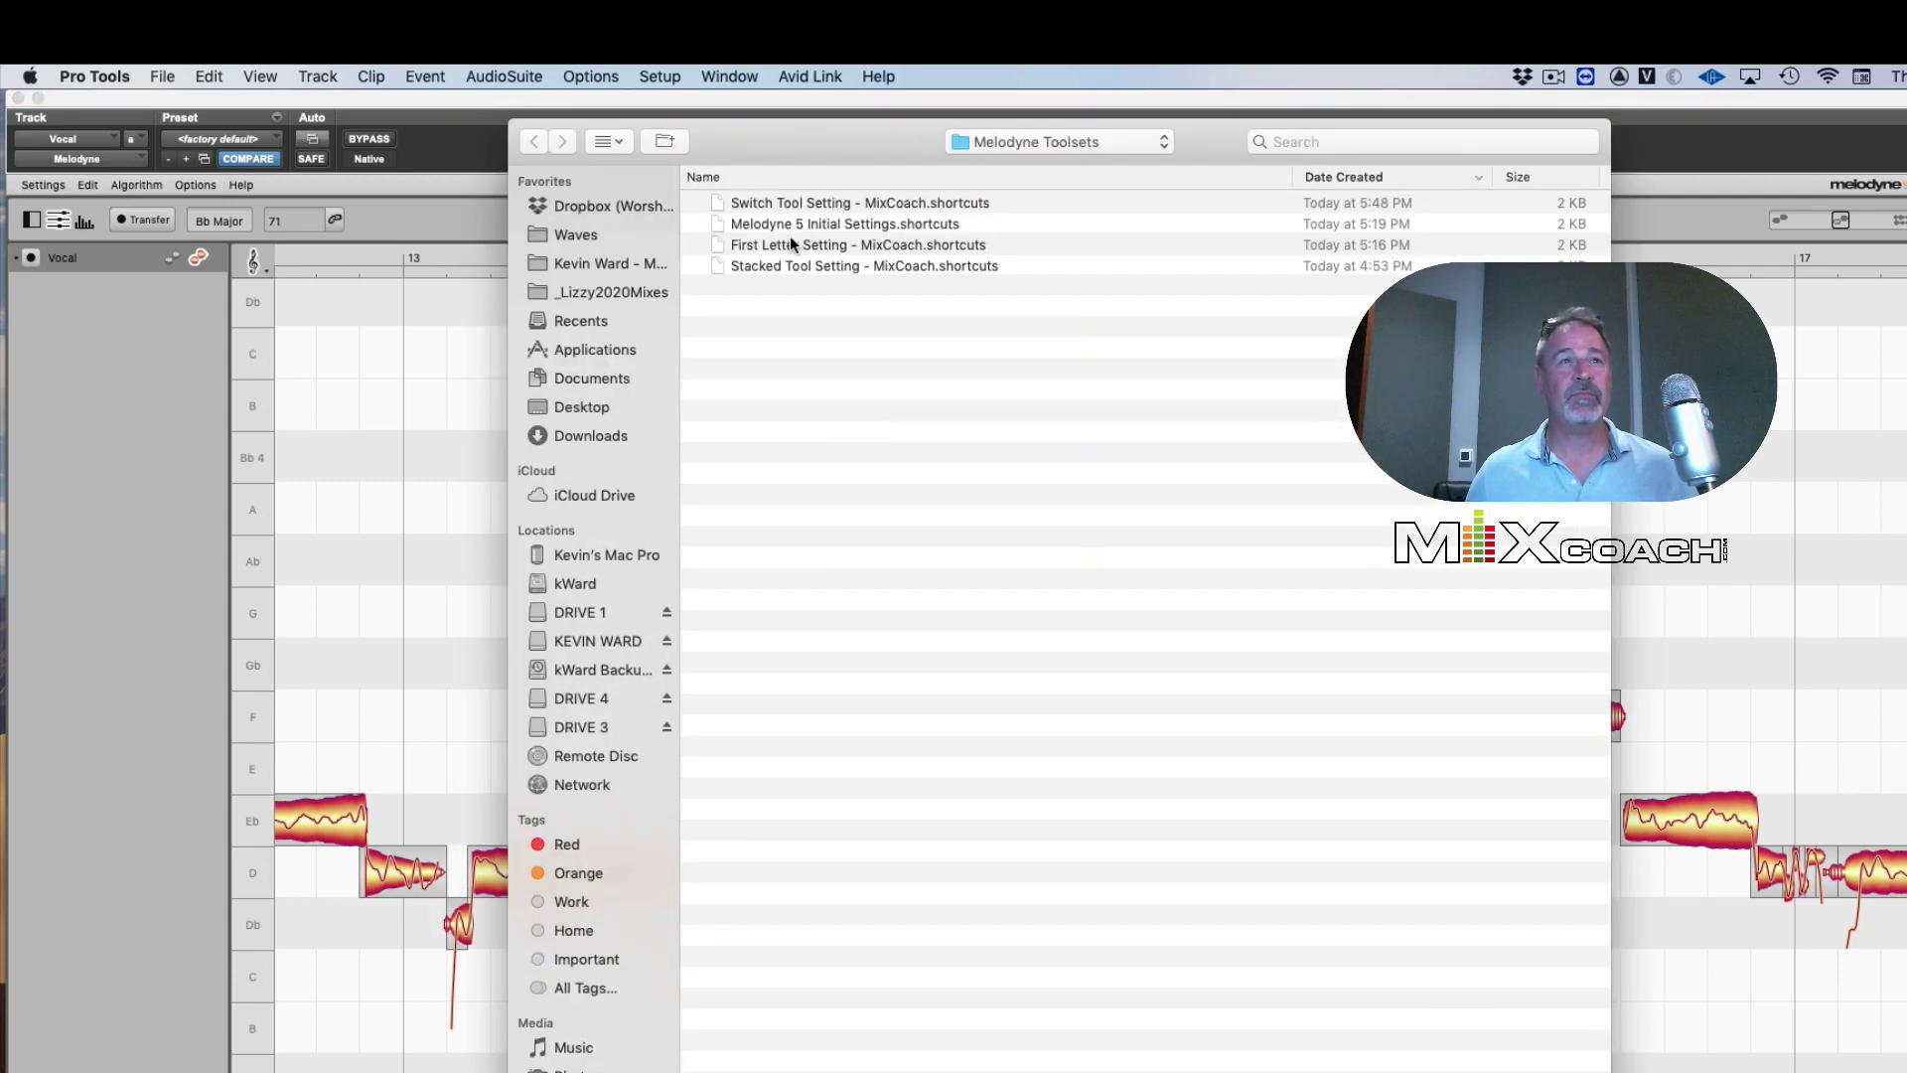
left_click(771, 247)
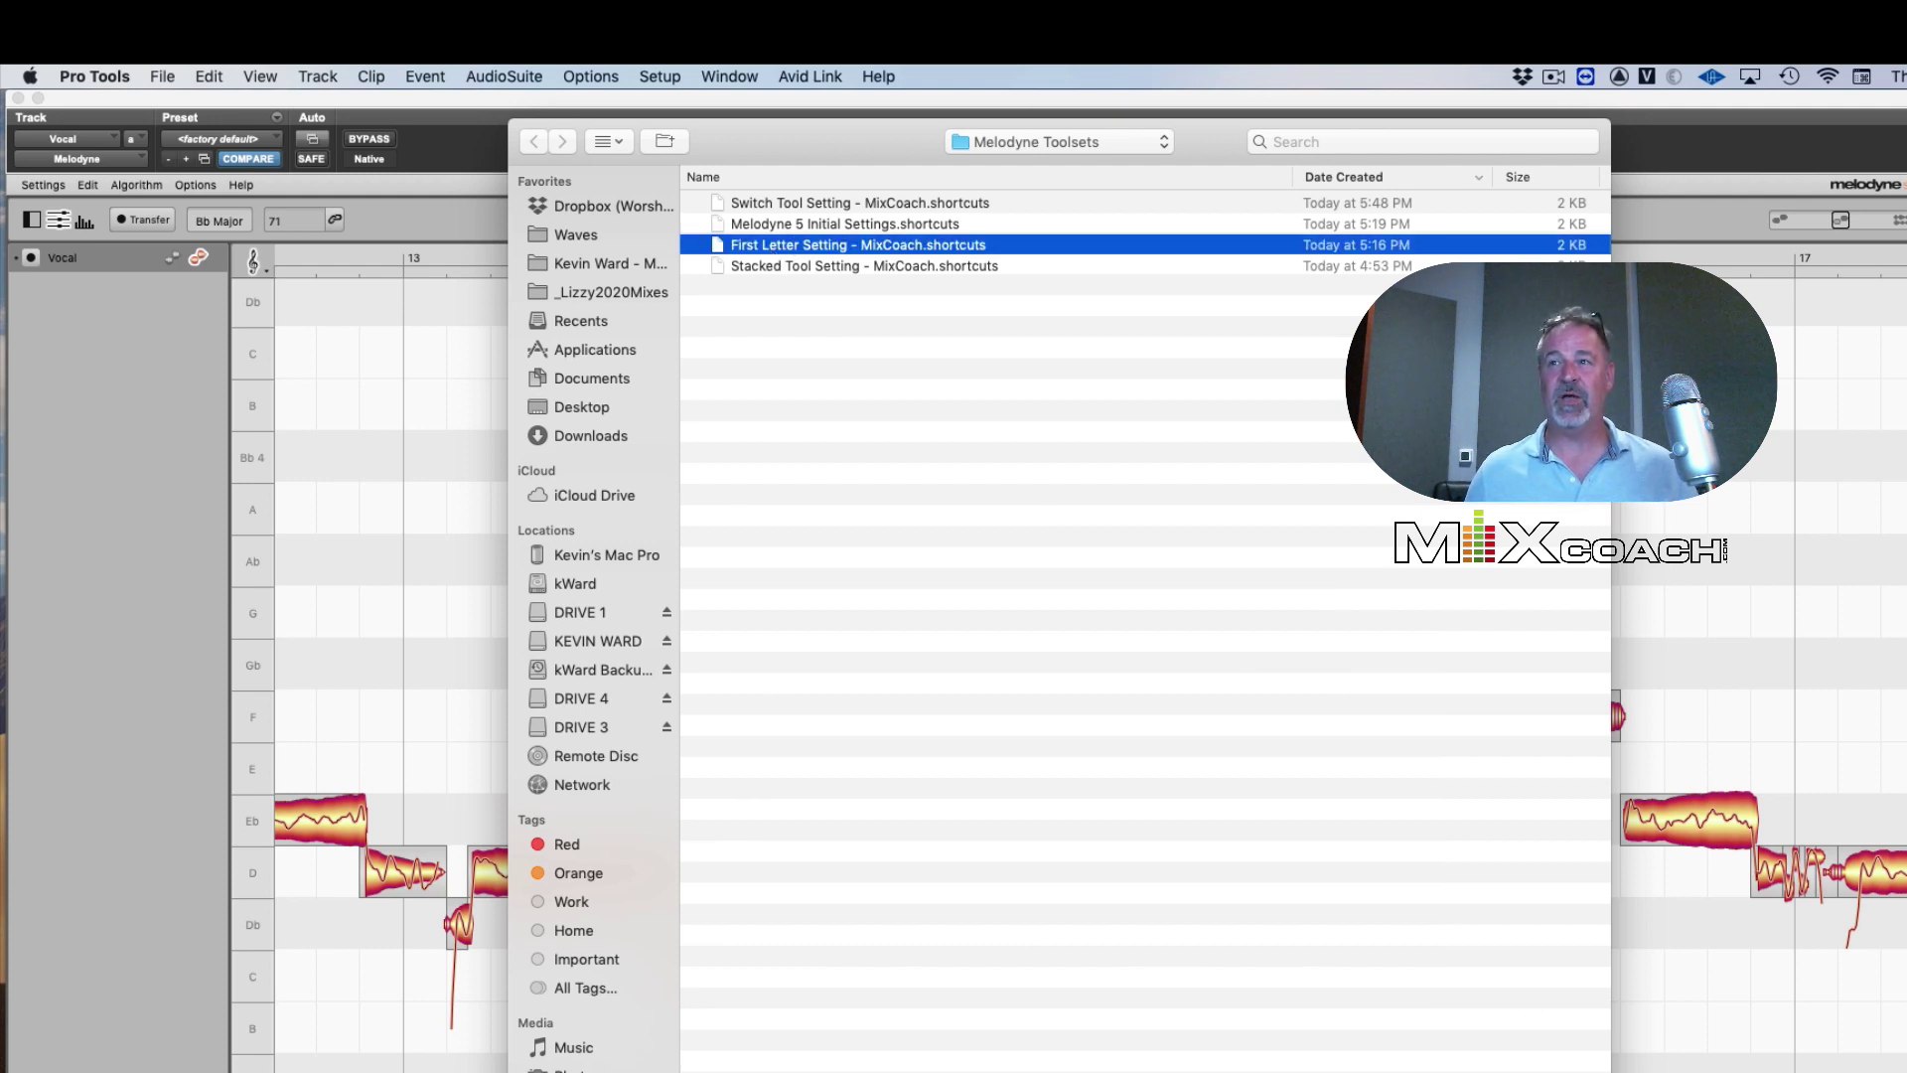
key("Return")
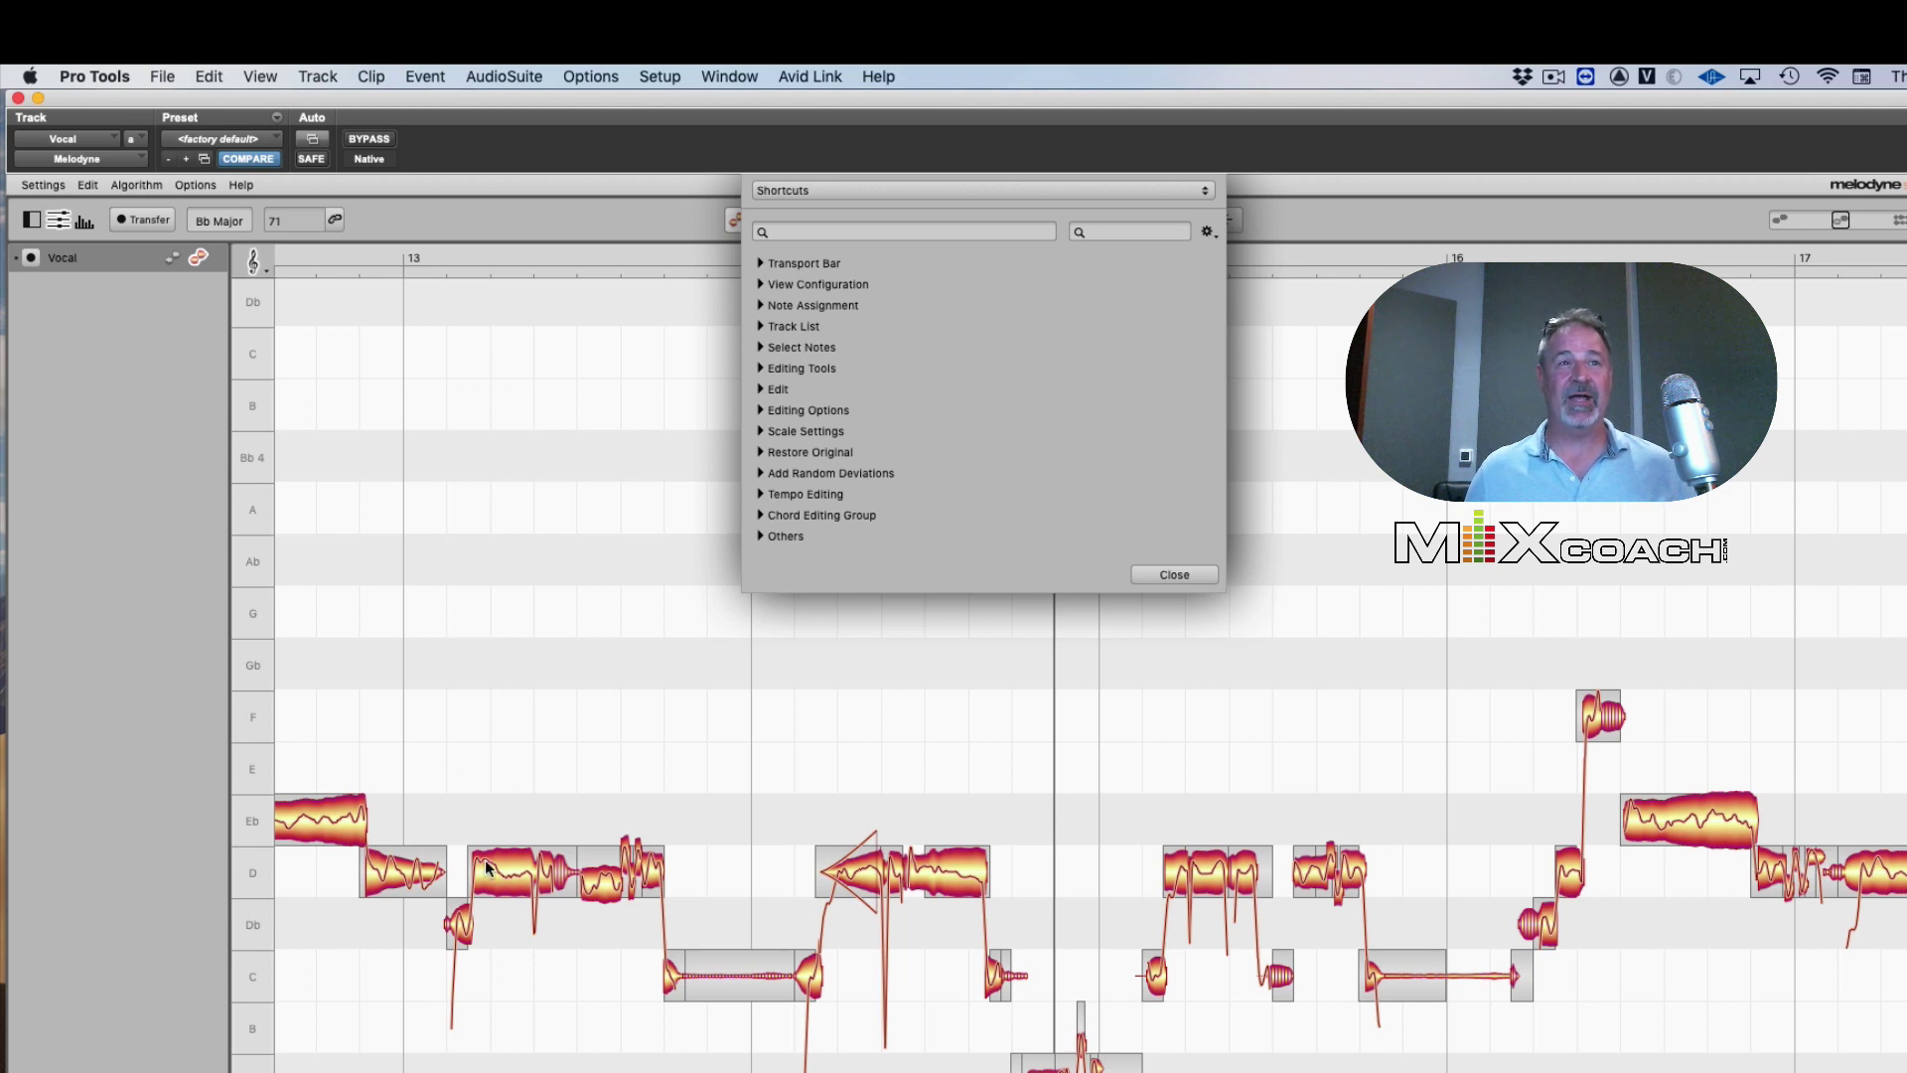
left_click(1175, 575)
Switch to the main tool with Q, pick its Hand variant from the flyout, then press Q again
key("q")
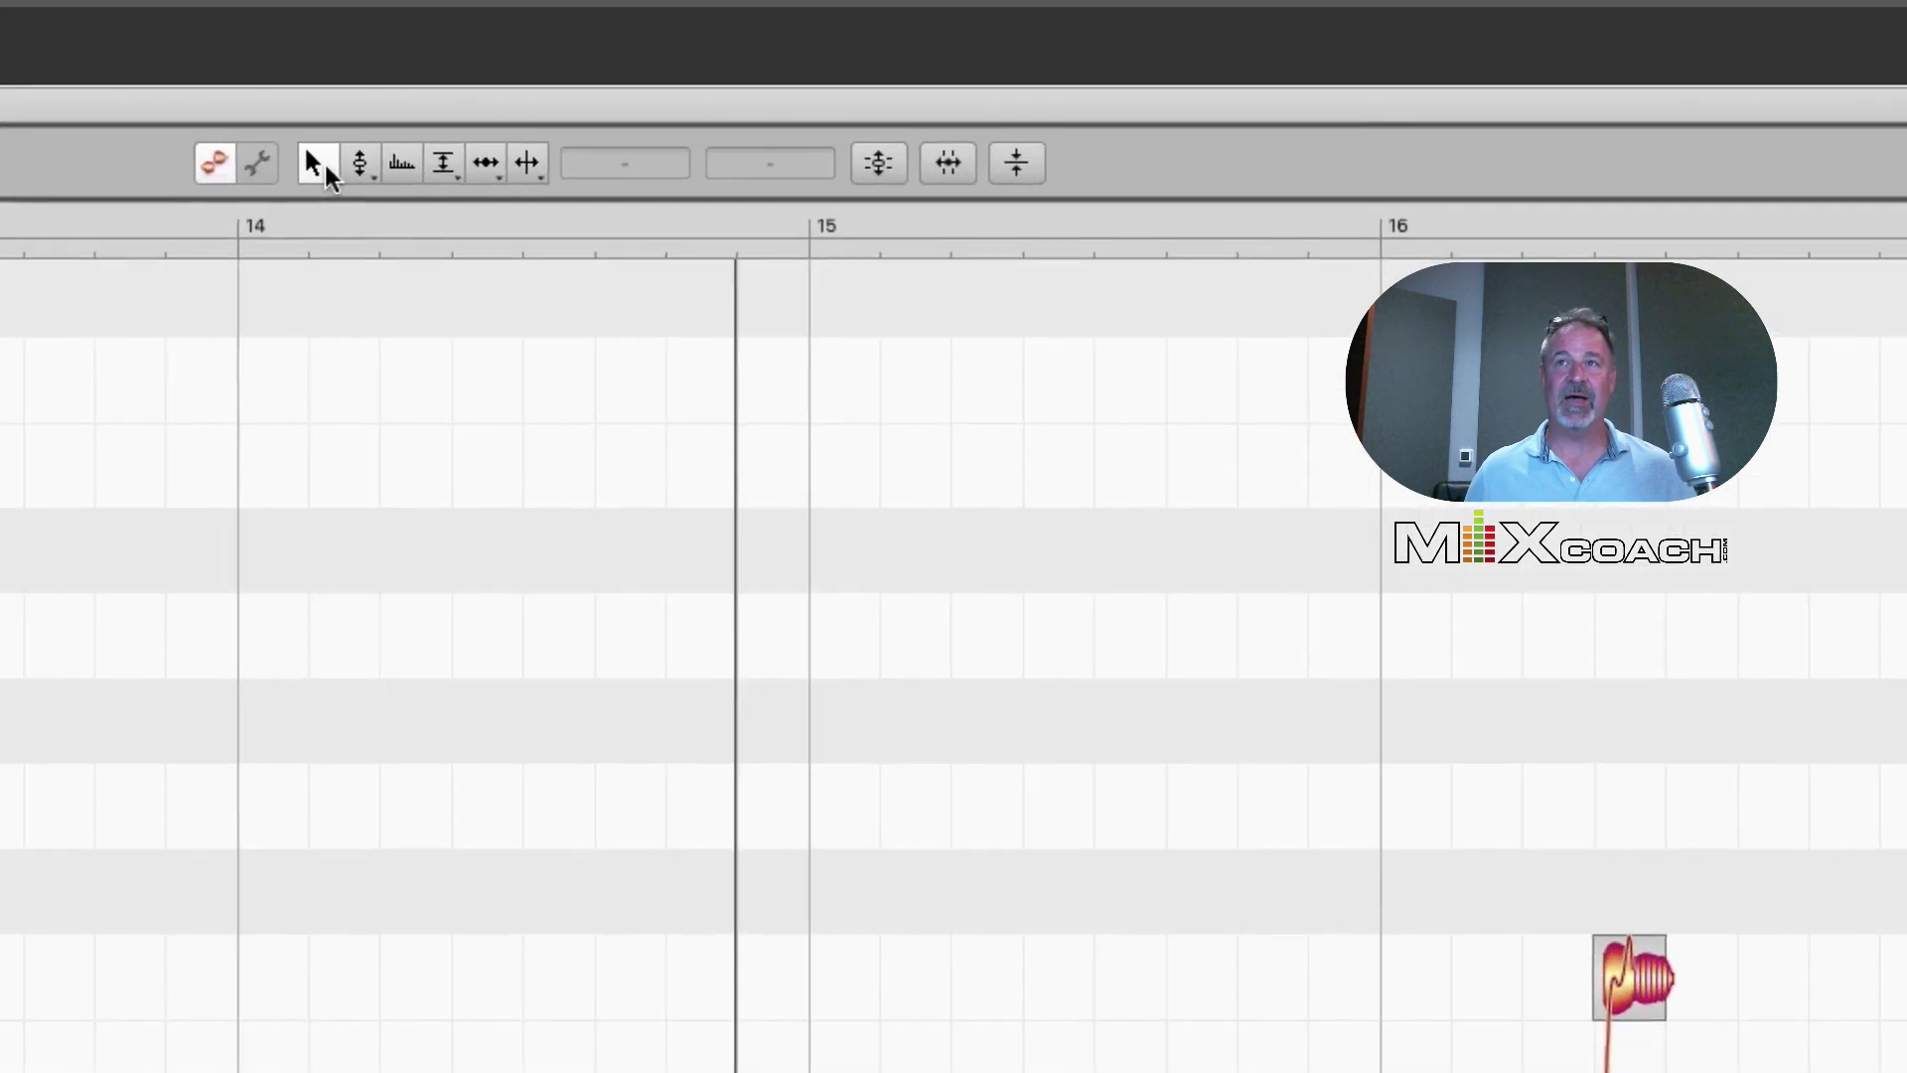
mouse_move(316, 162)
left_mouse_down()
mouse_move(319, 247)
mouse_move(308, 163)
left_mouse_up()
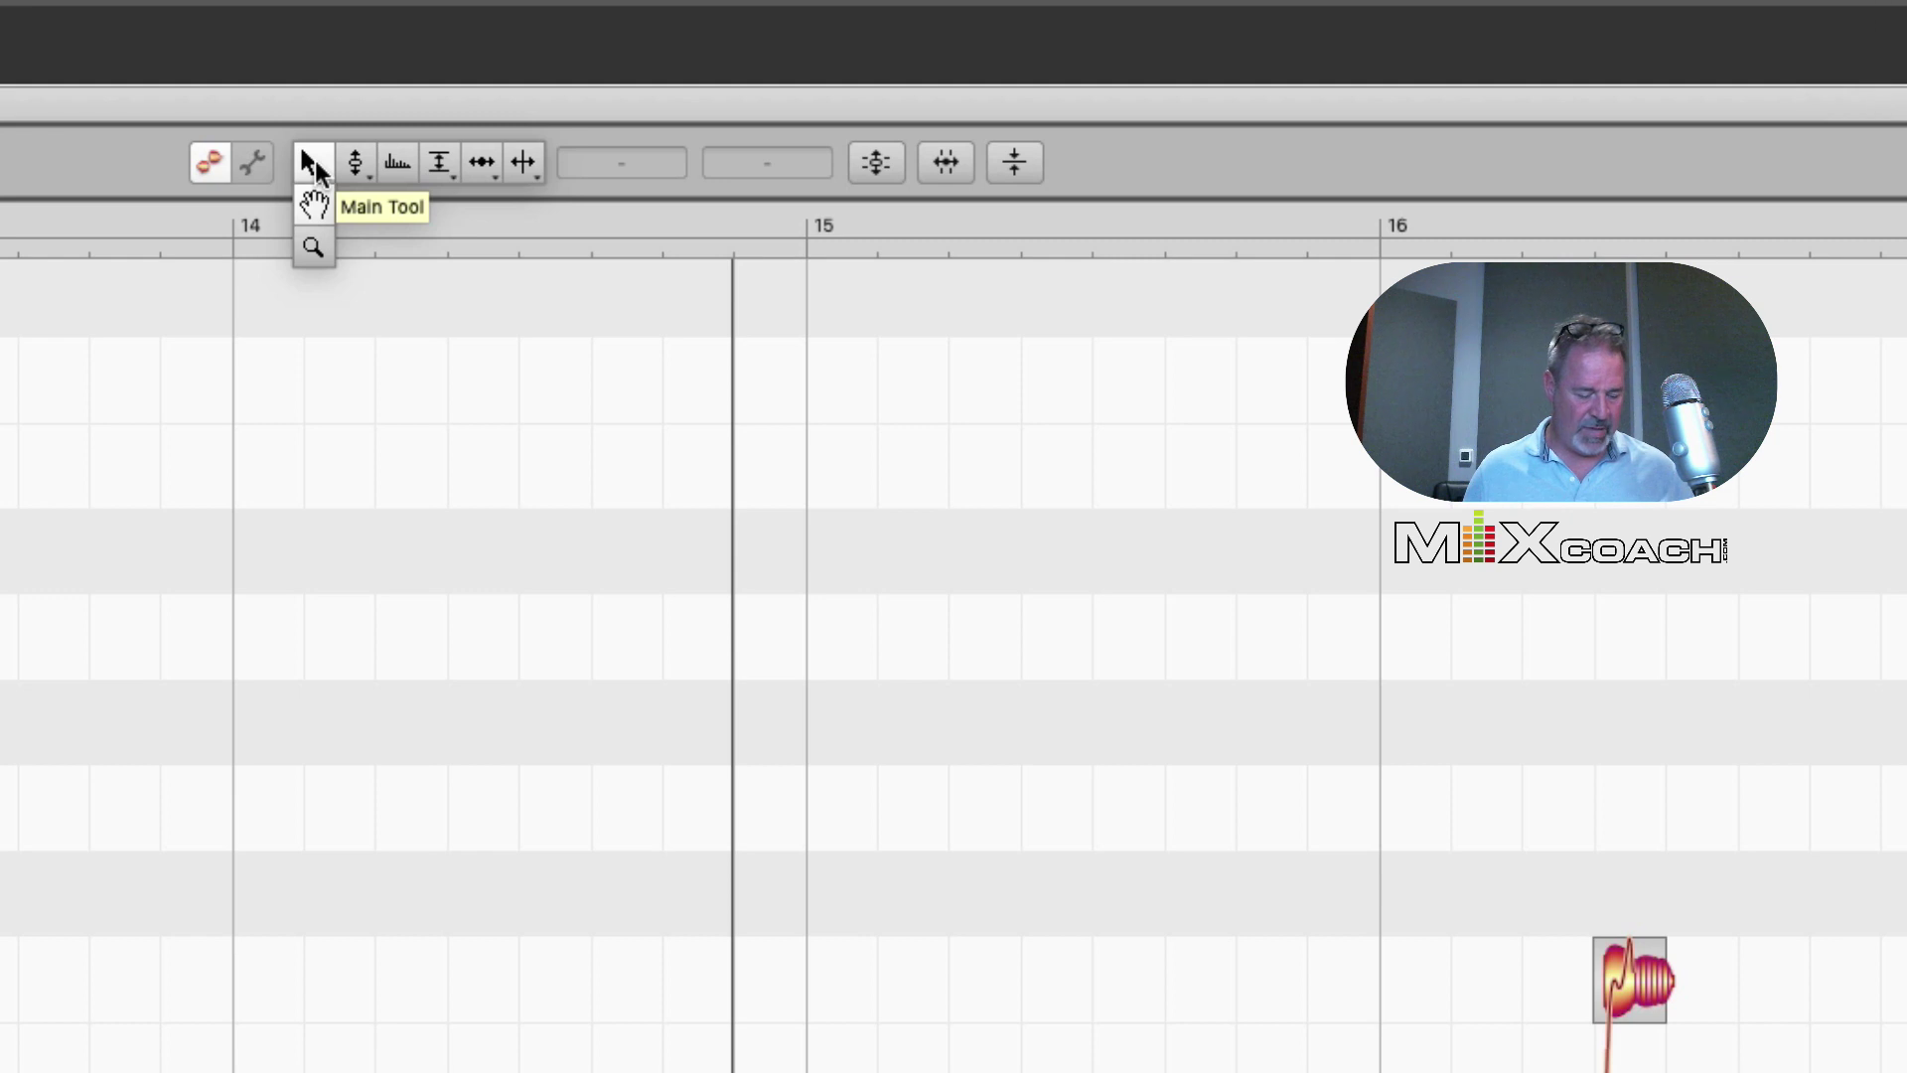
left_click_drag(314, 158, 314, 205)
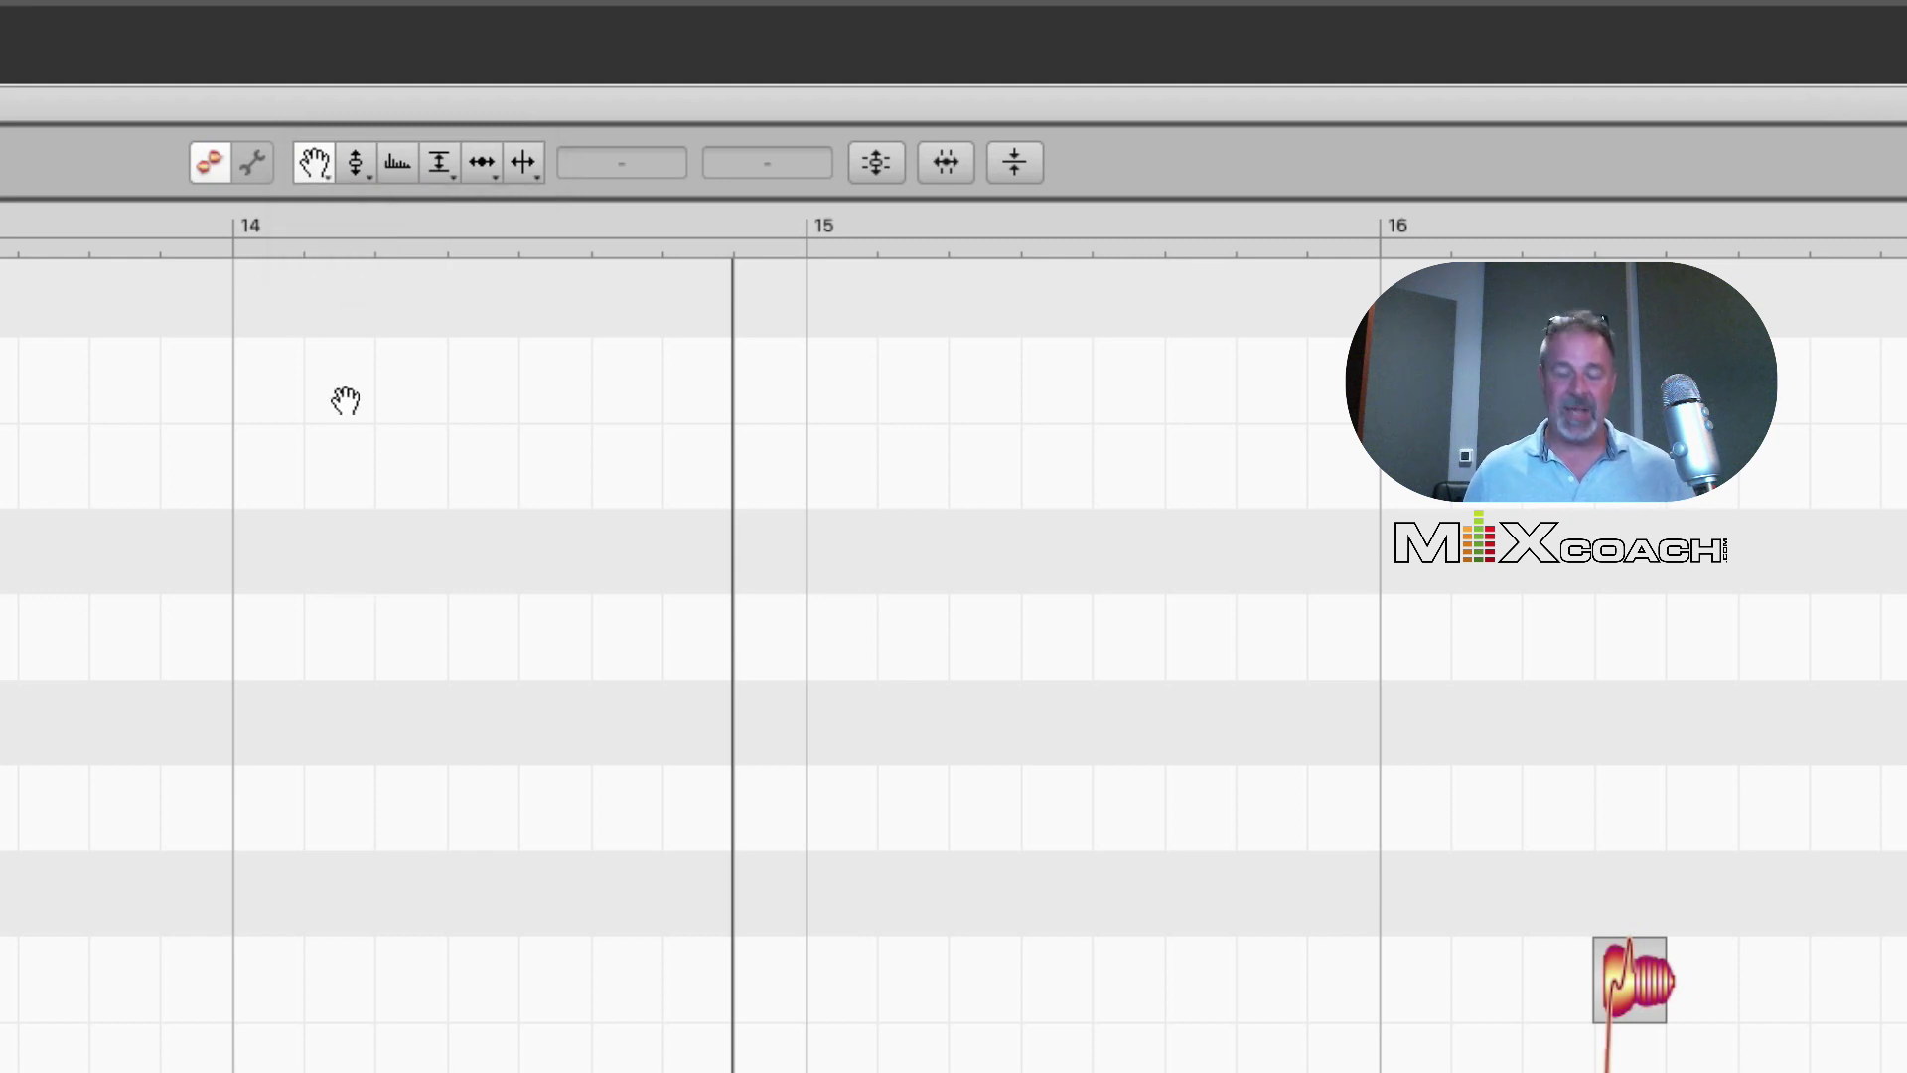
key("q")
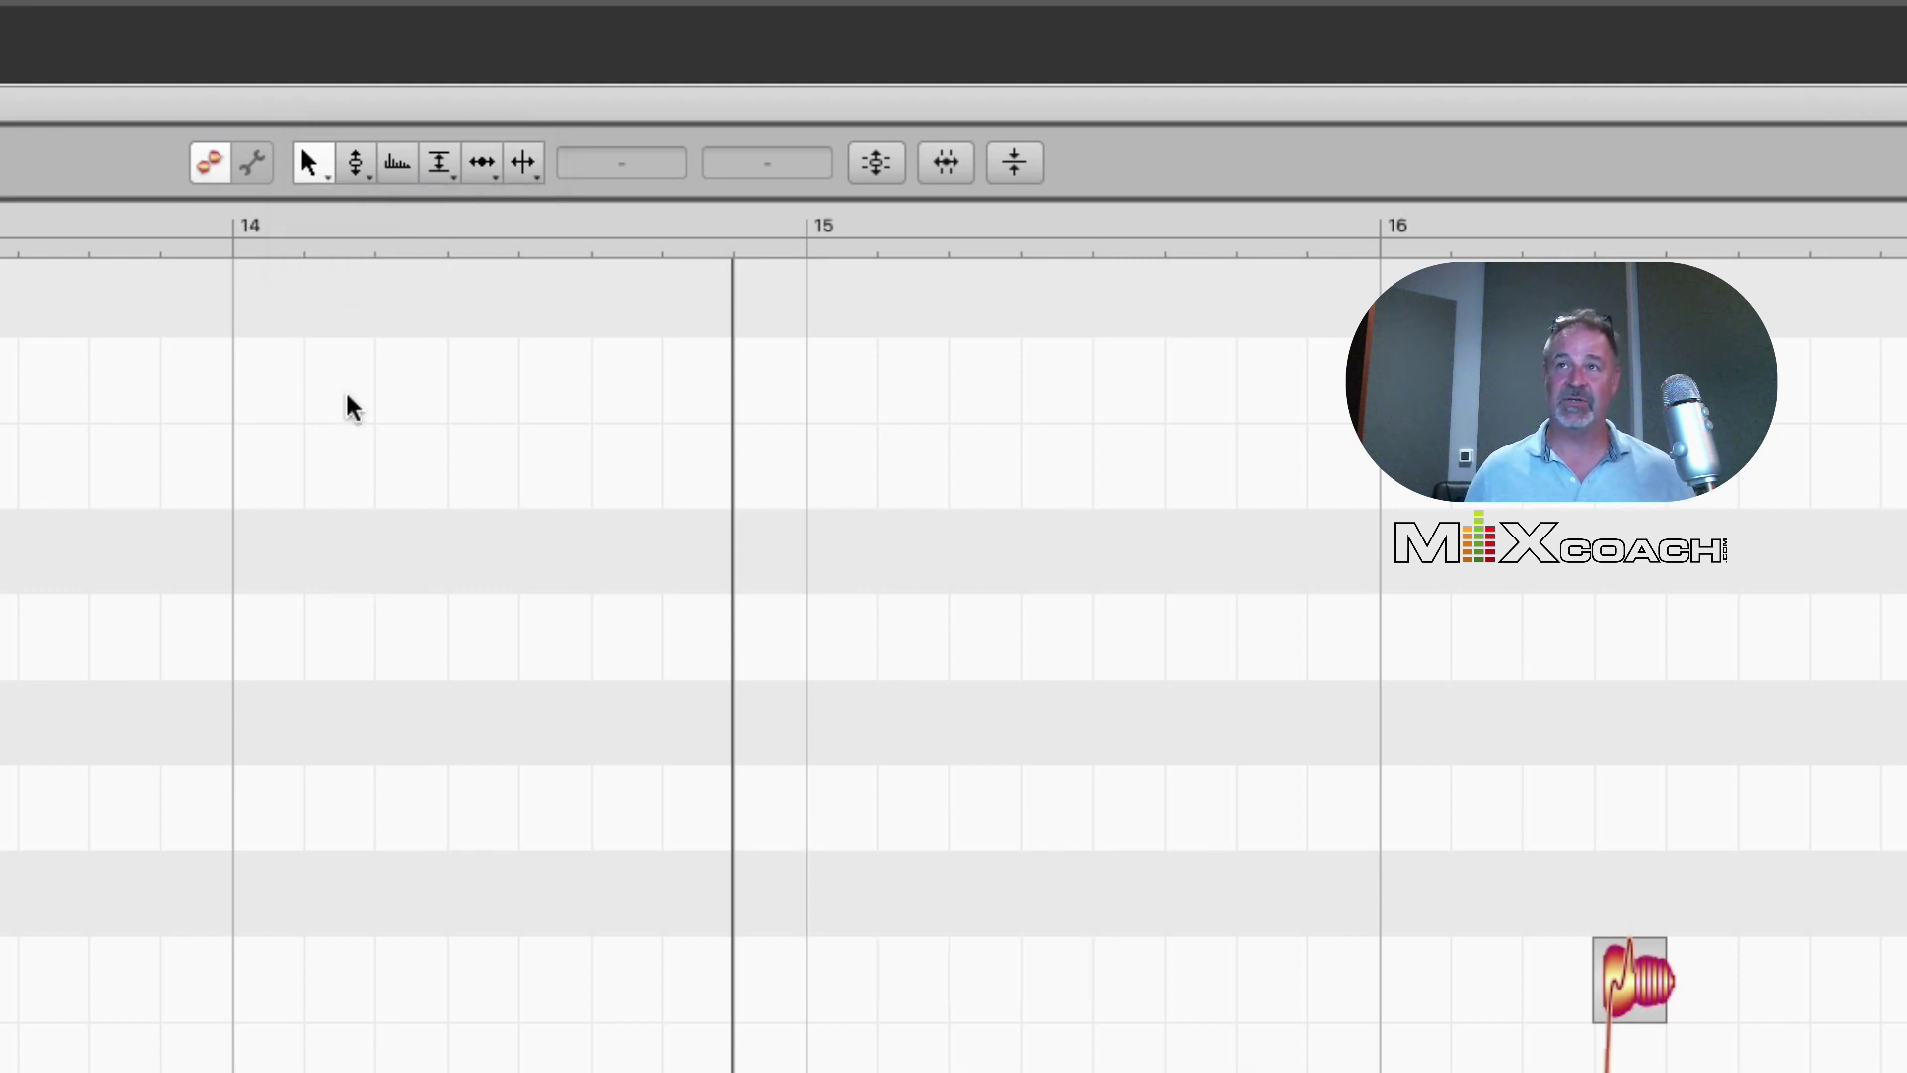
key("q")
Pan the note grid with the Hand tool (A) and zoom it with the Zoom tool (Z)
key("a")
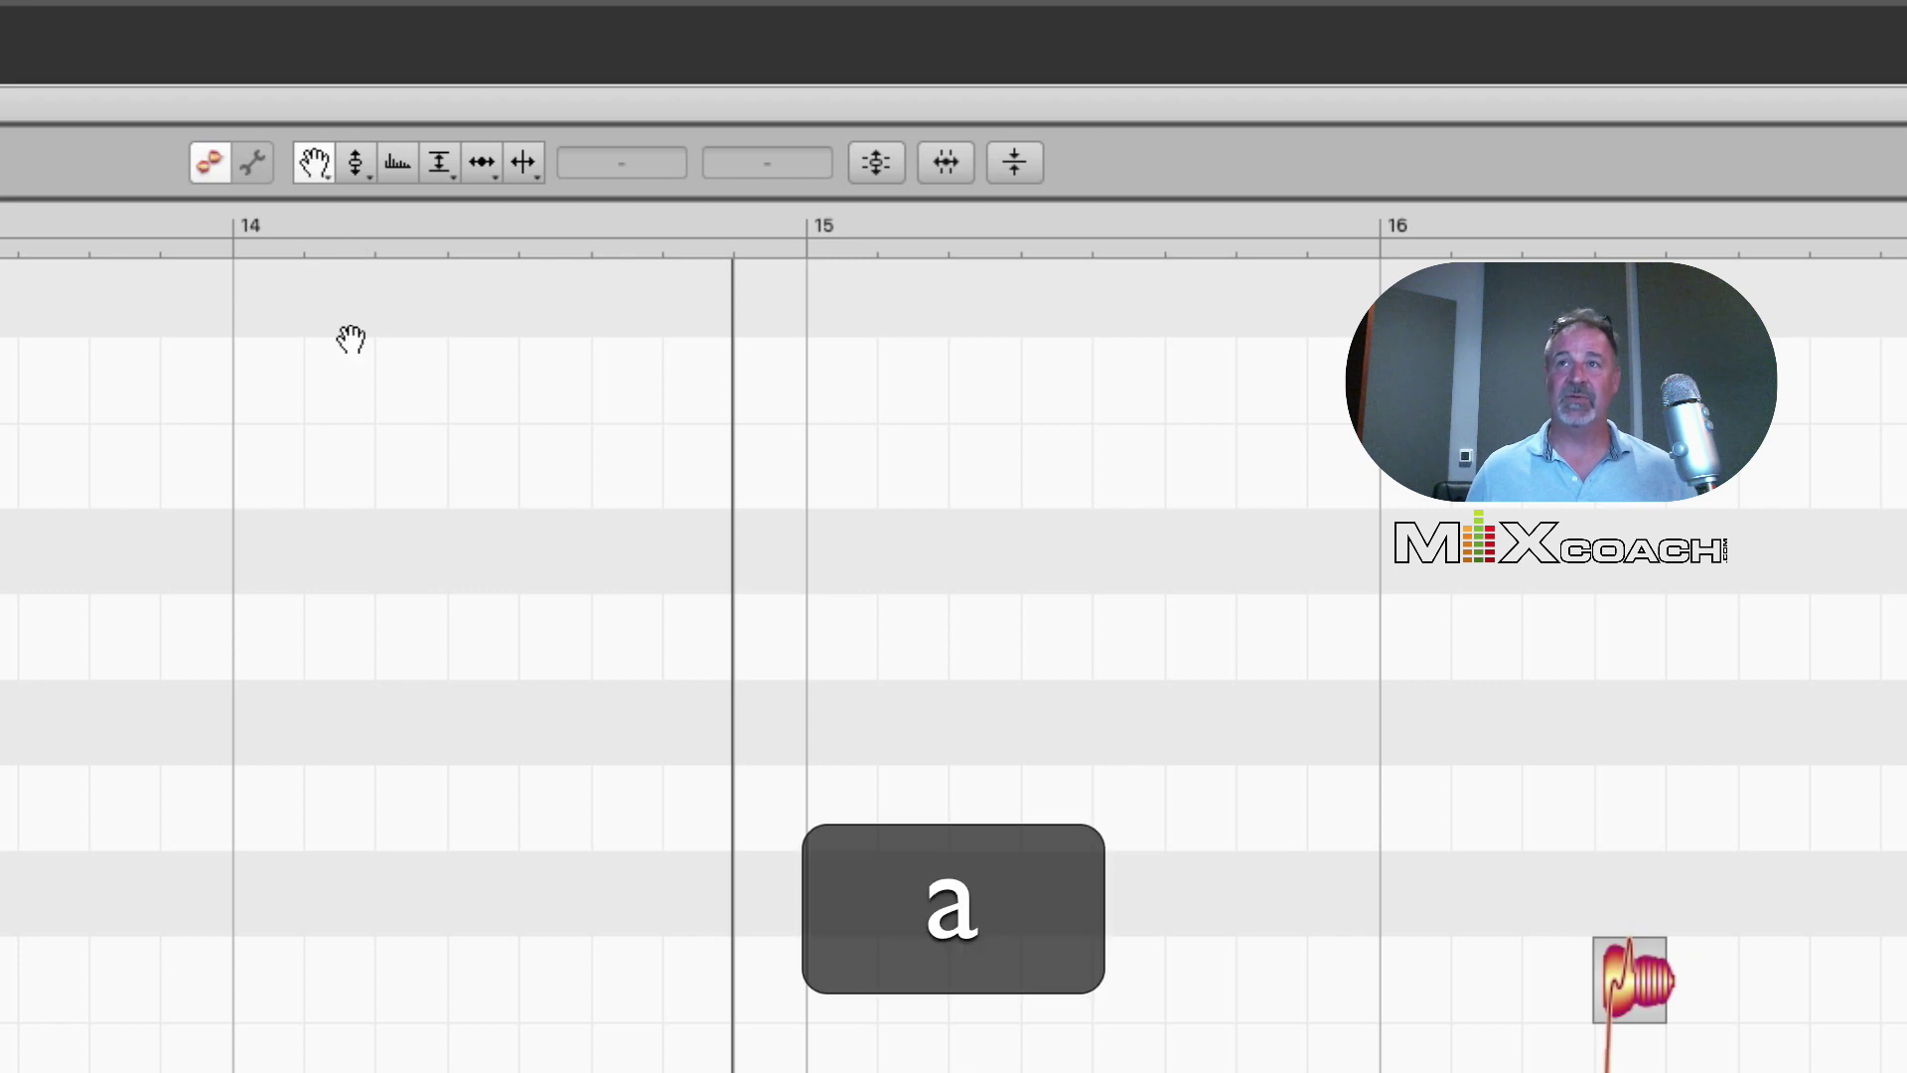
left_click_drag(443, 507, 360, 585)
key("z")
left_click_drag(319, 438, 183, 438)
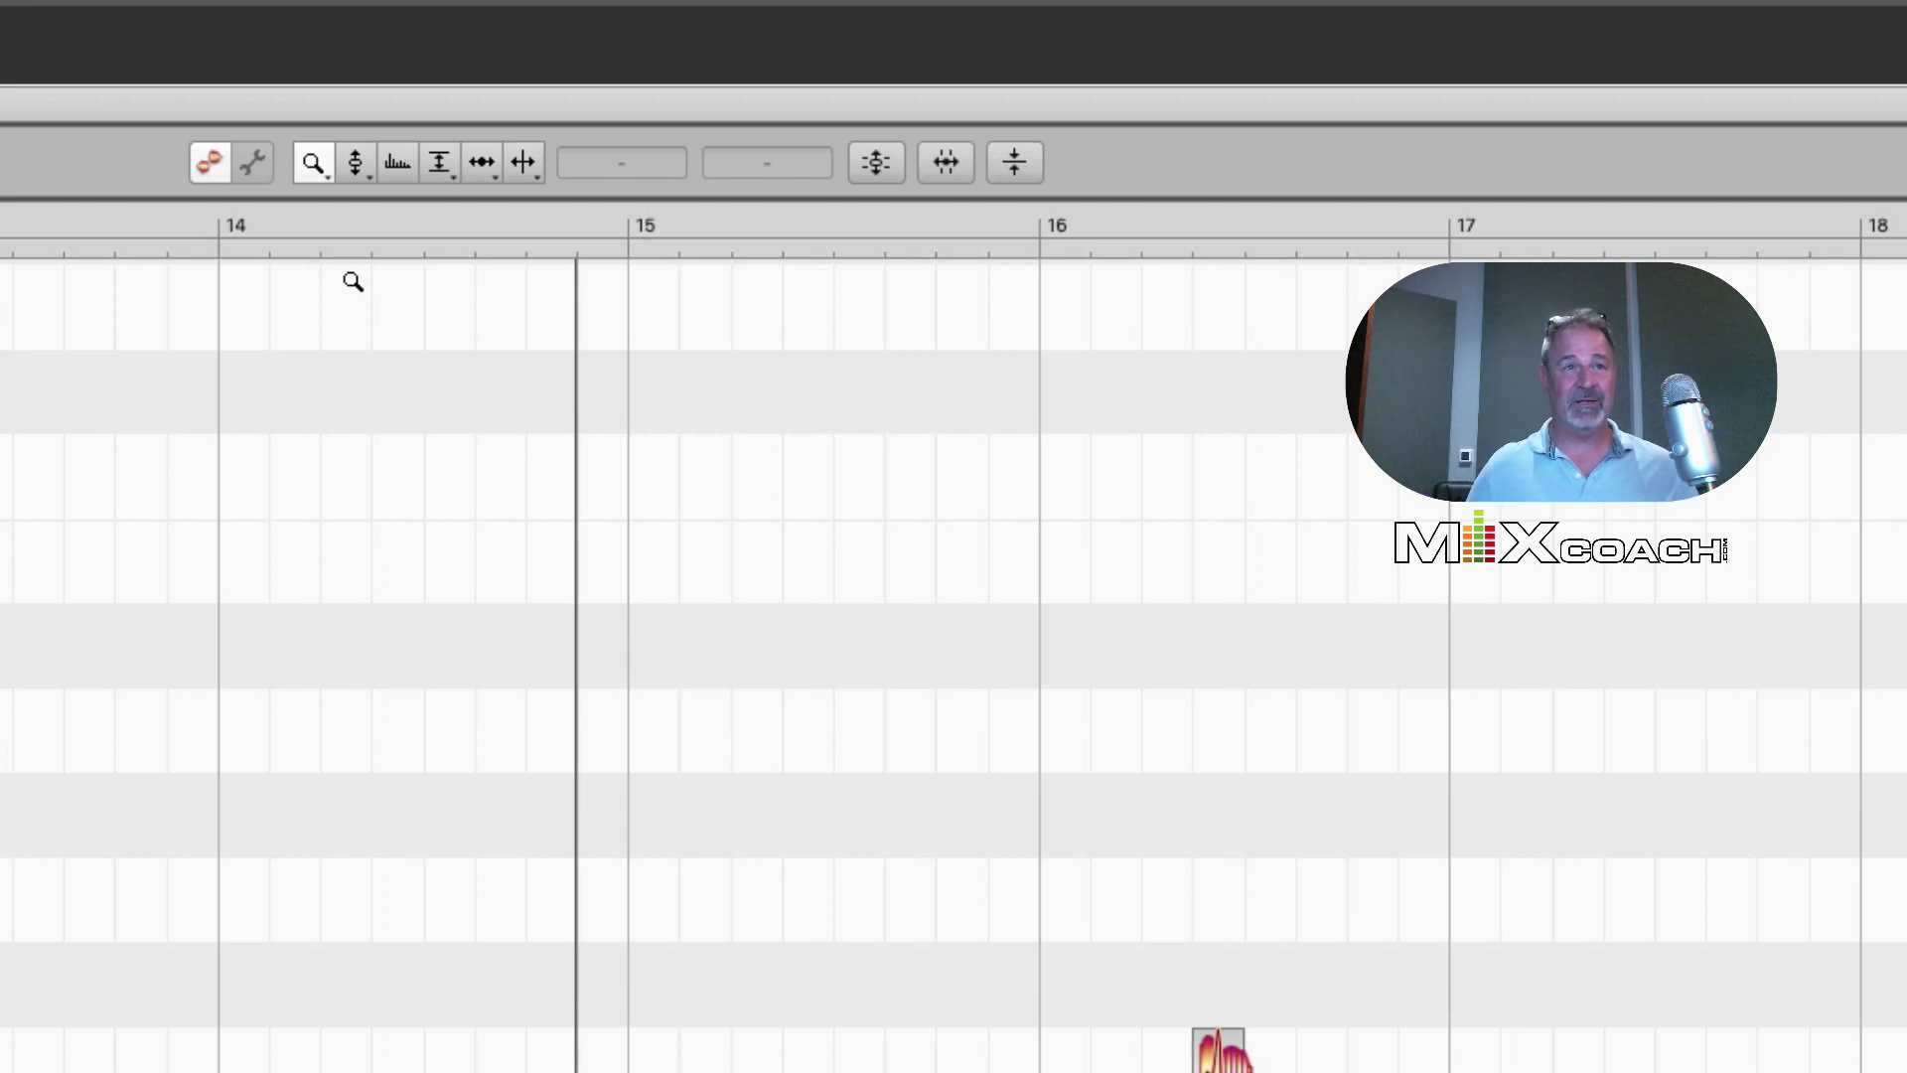
Switch to the pitch, formant and time handling tools with W, S and X
key("w")
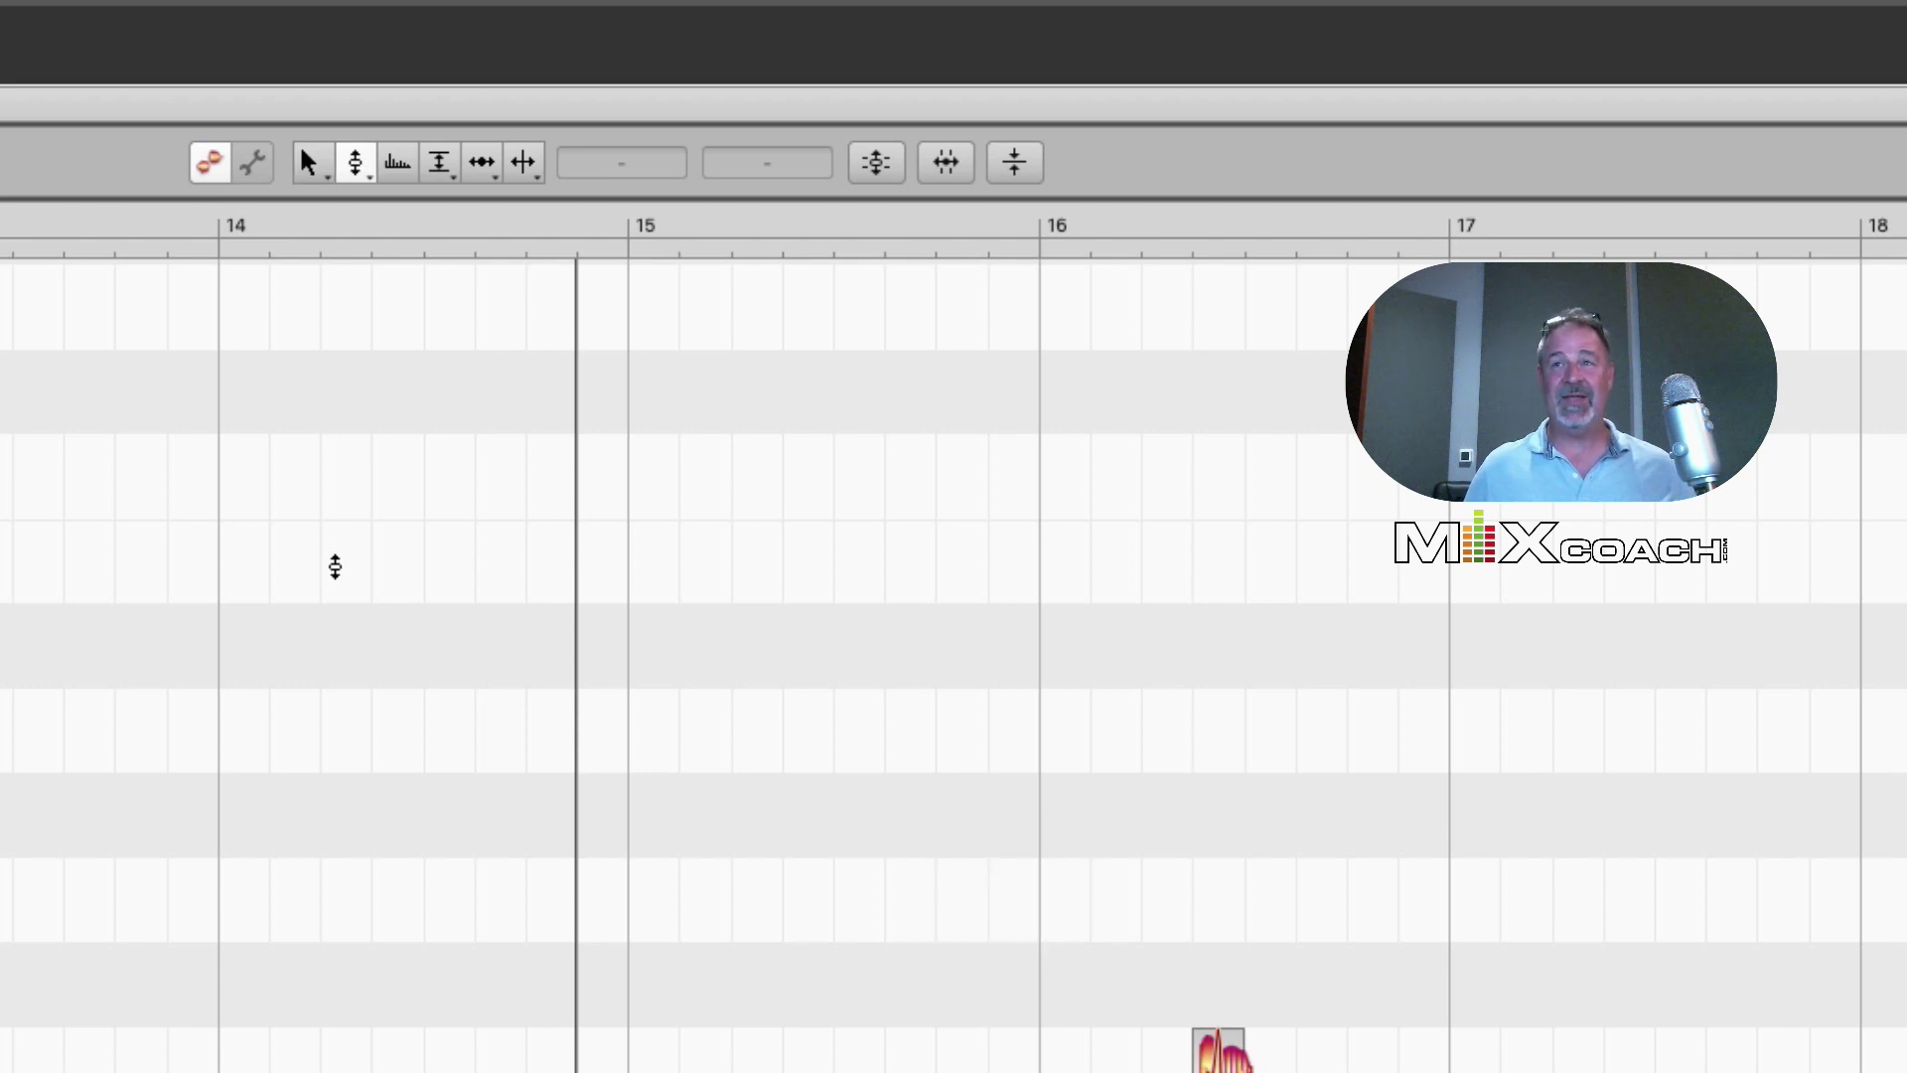
key("s")
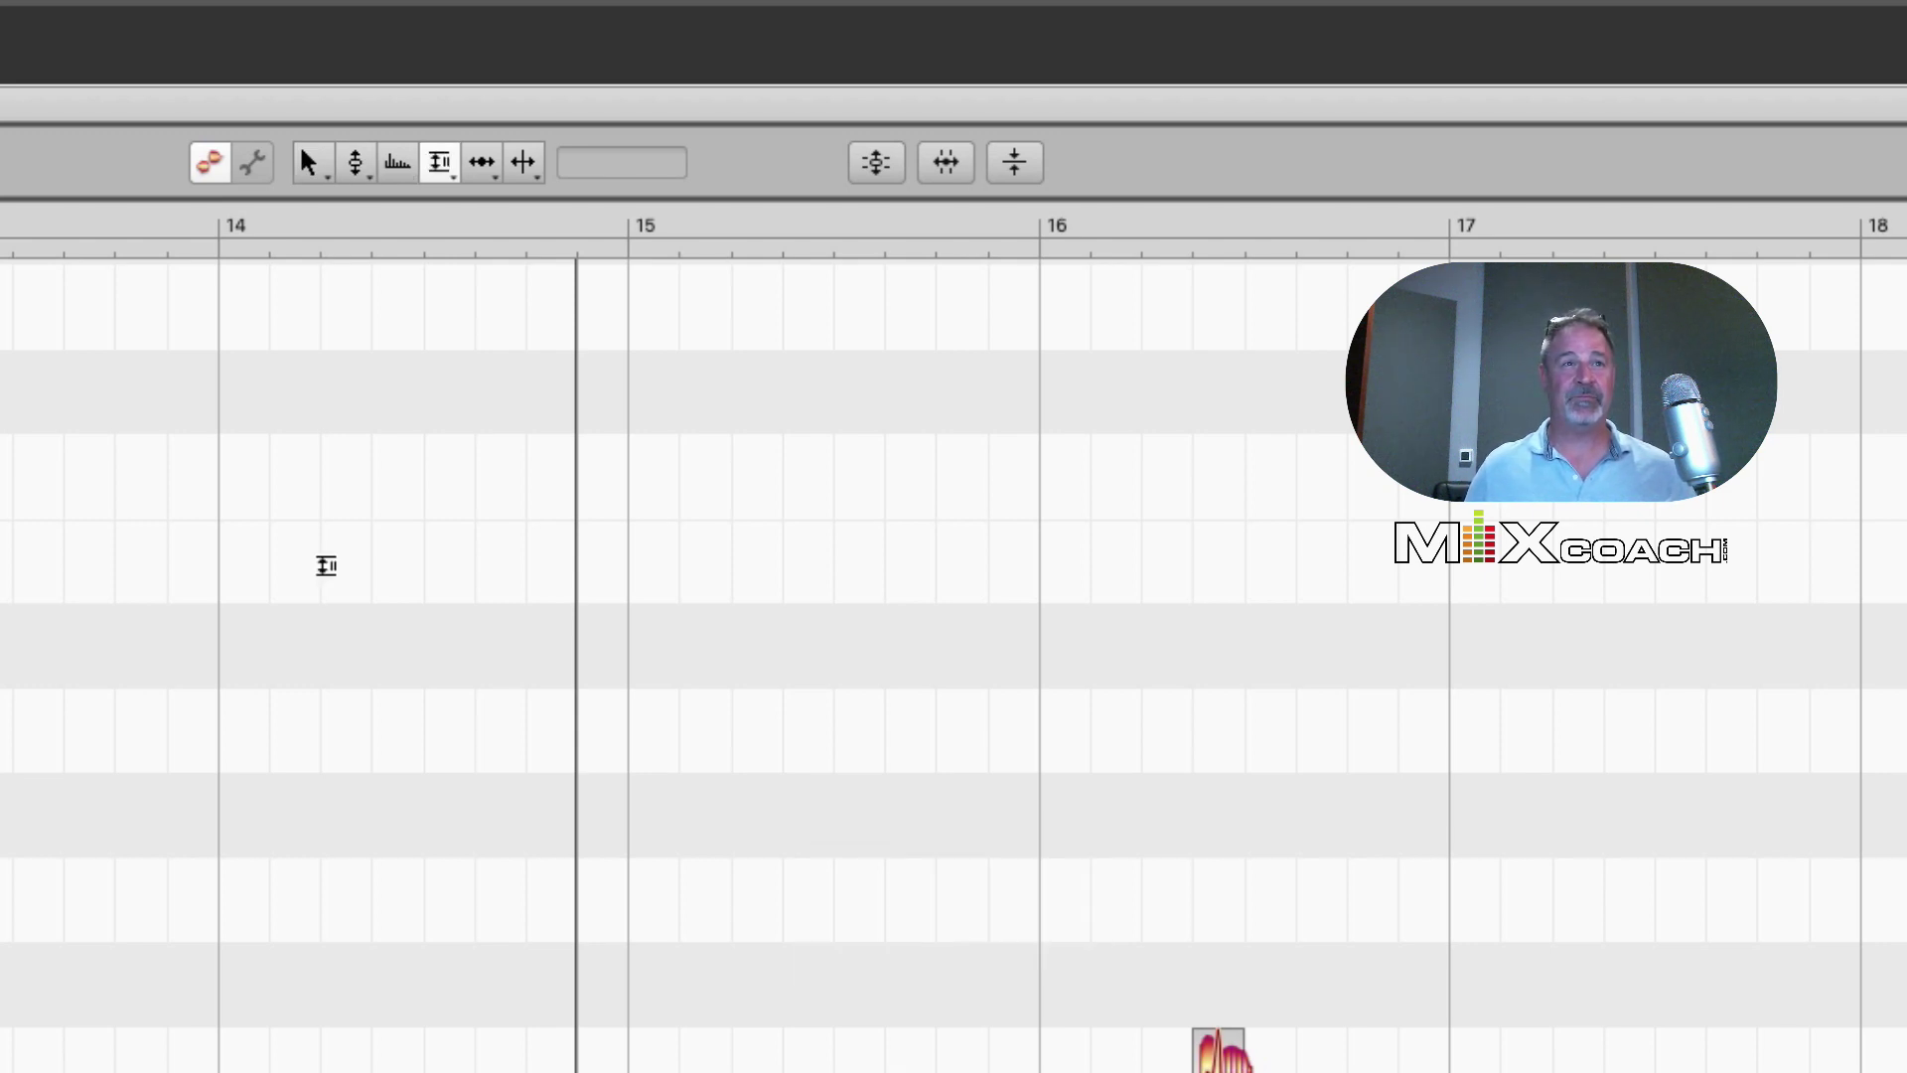
key("x")
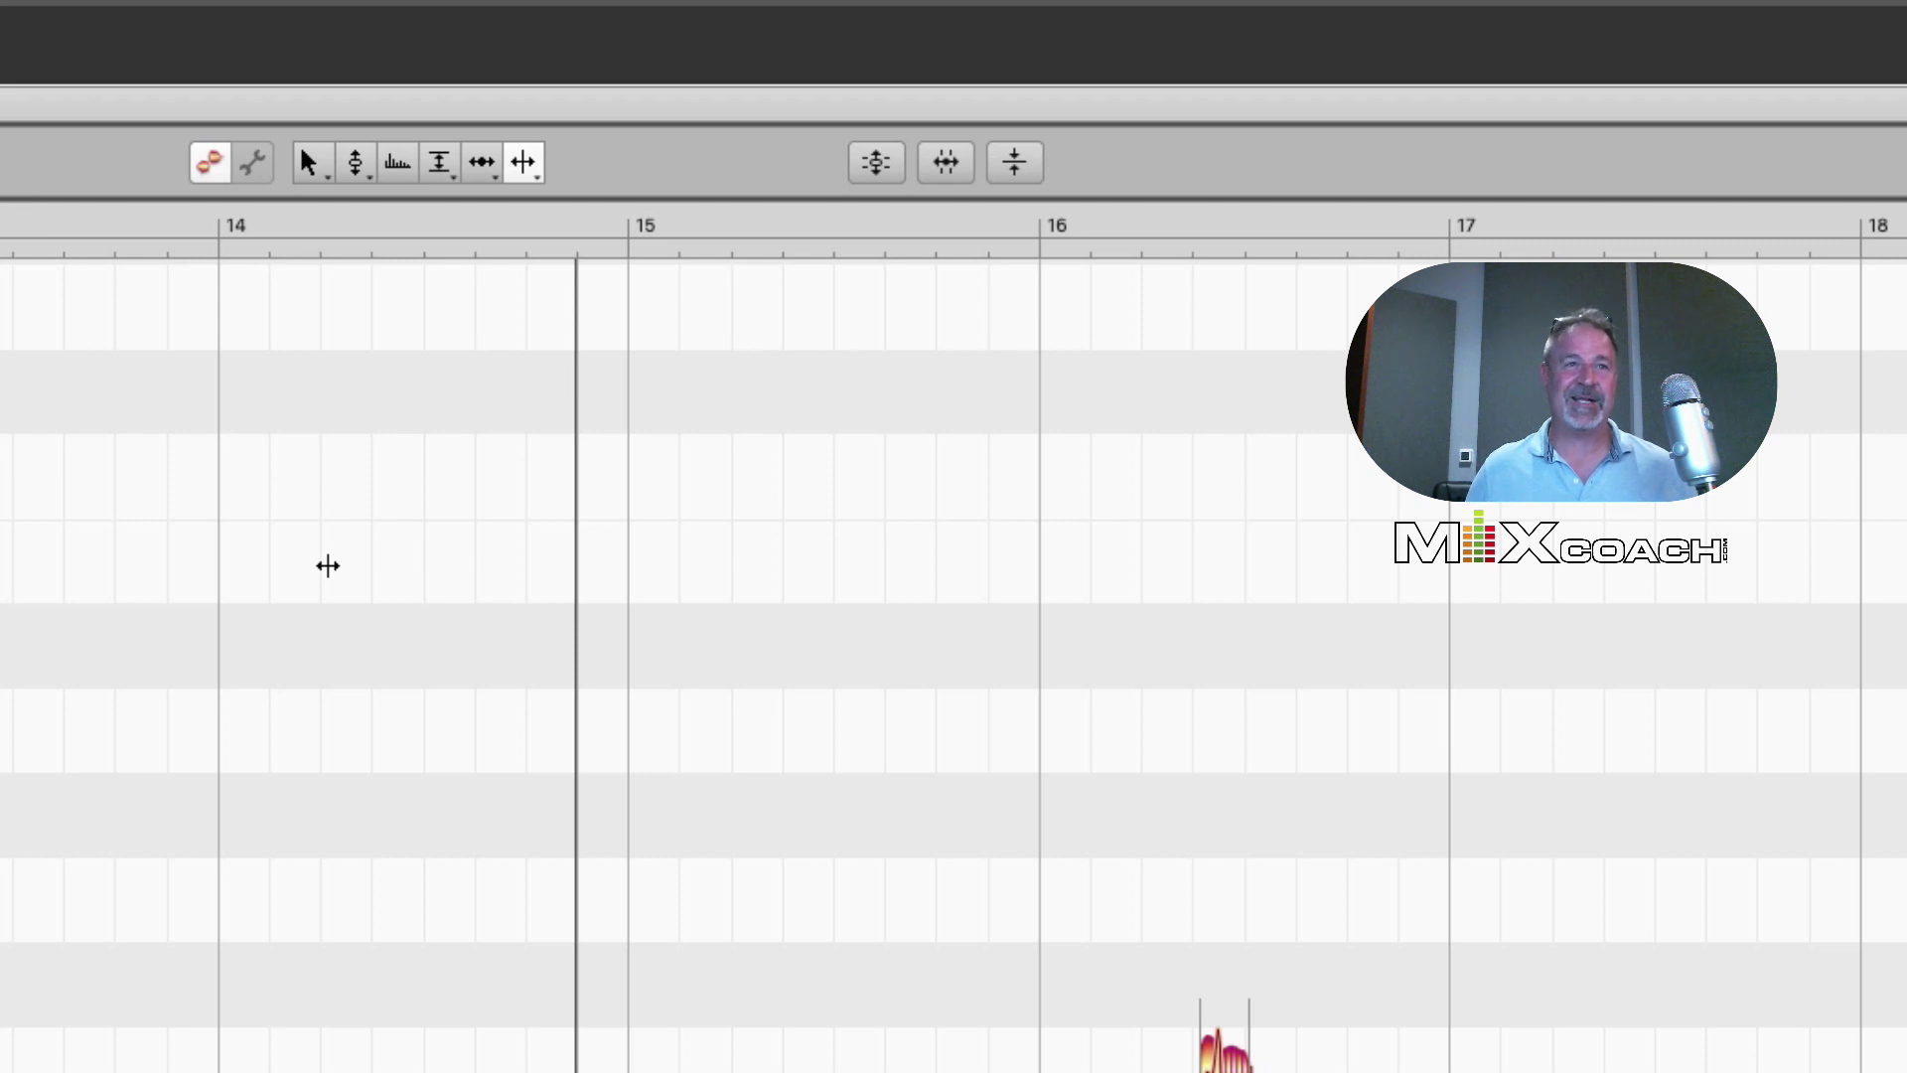
Cycle between the pitch and pitch drift sub-tools using the D and C keys
key("d")
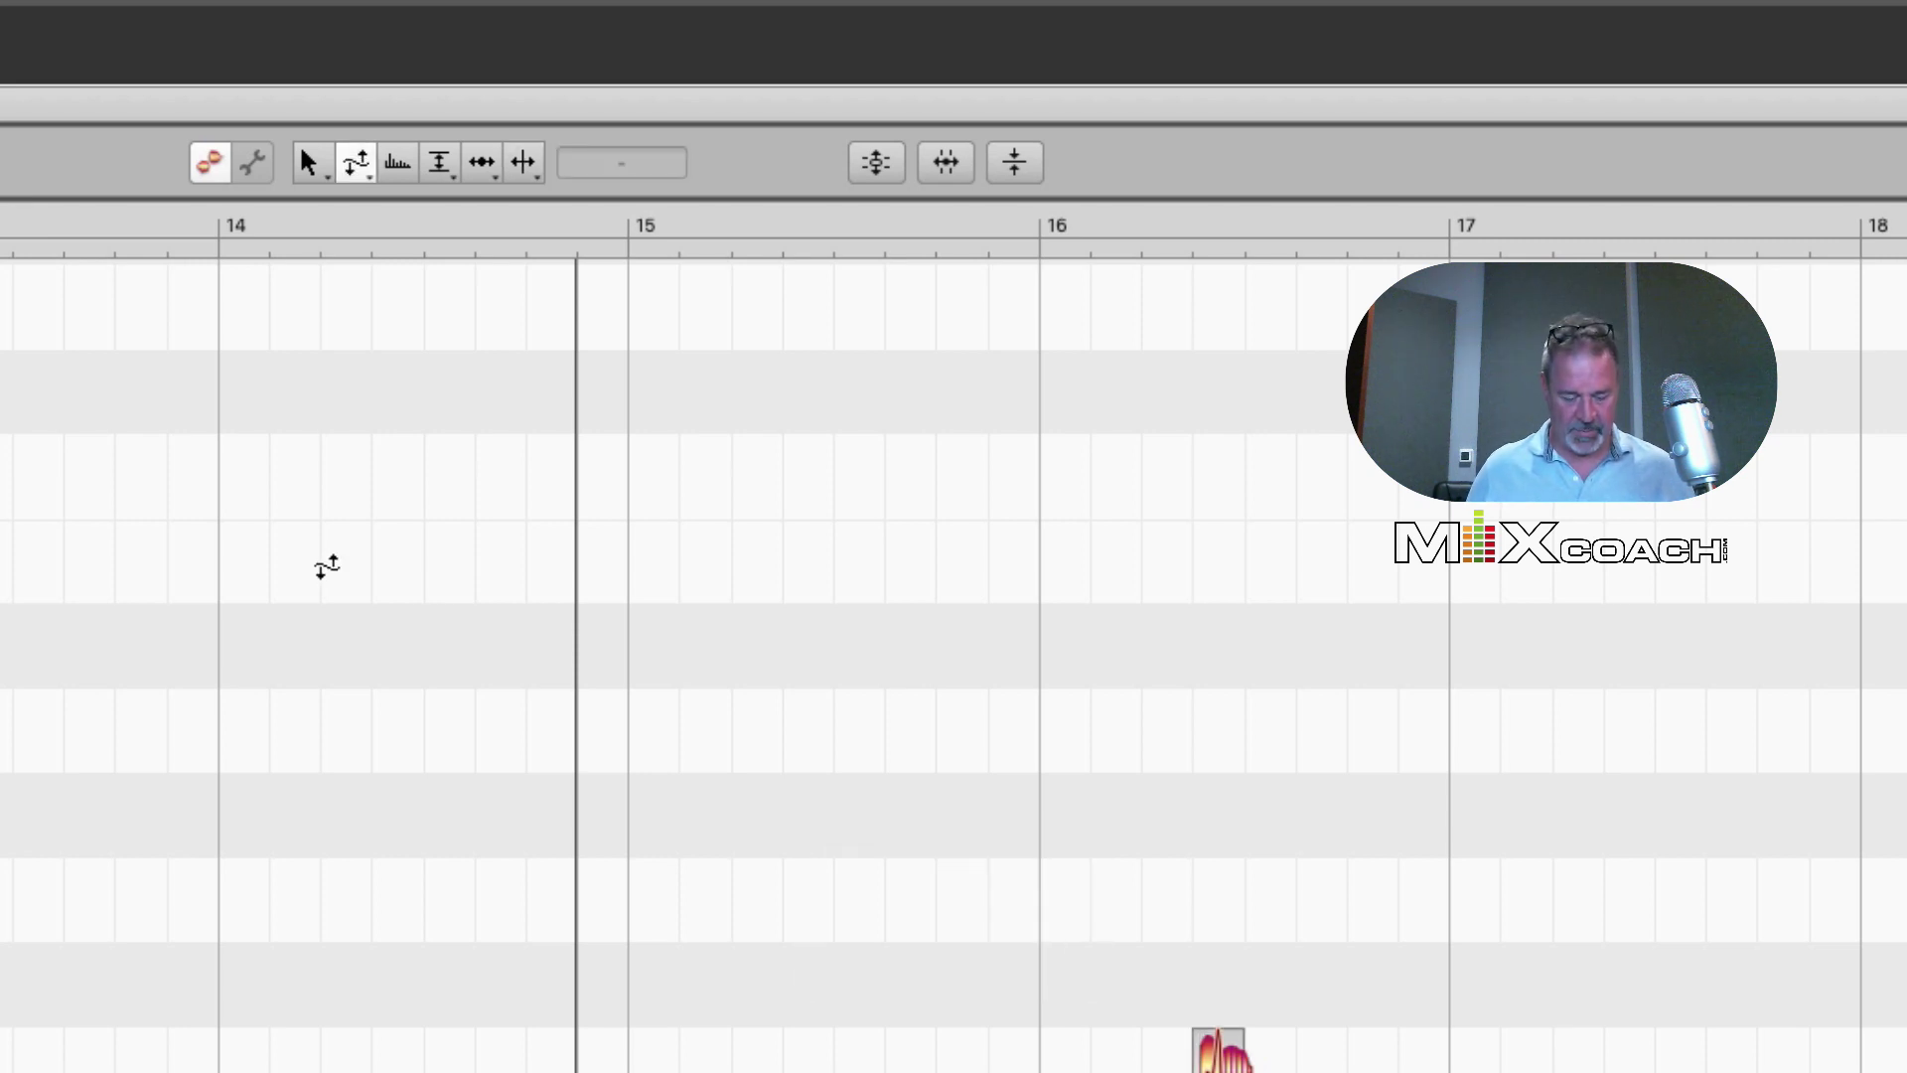
key("c")
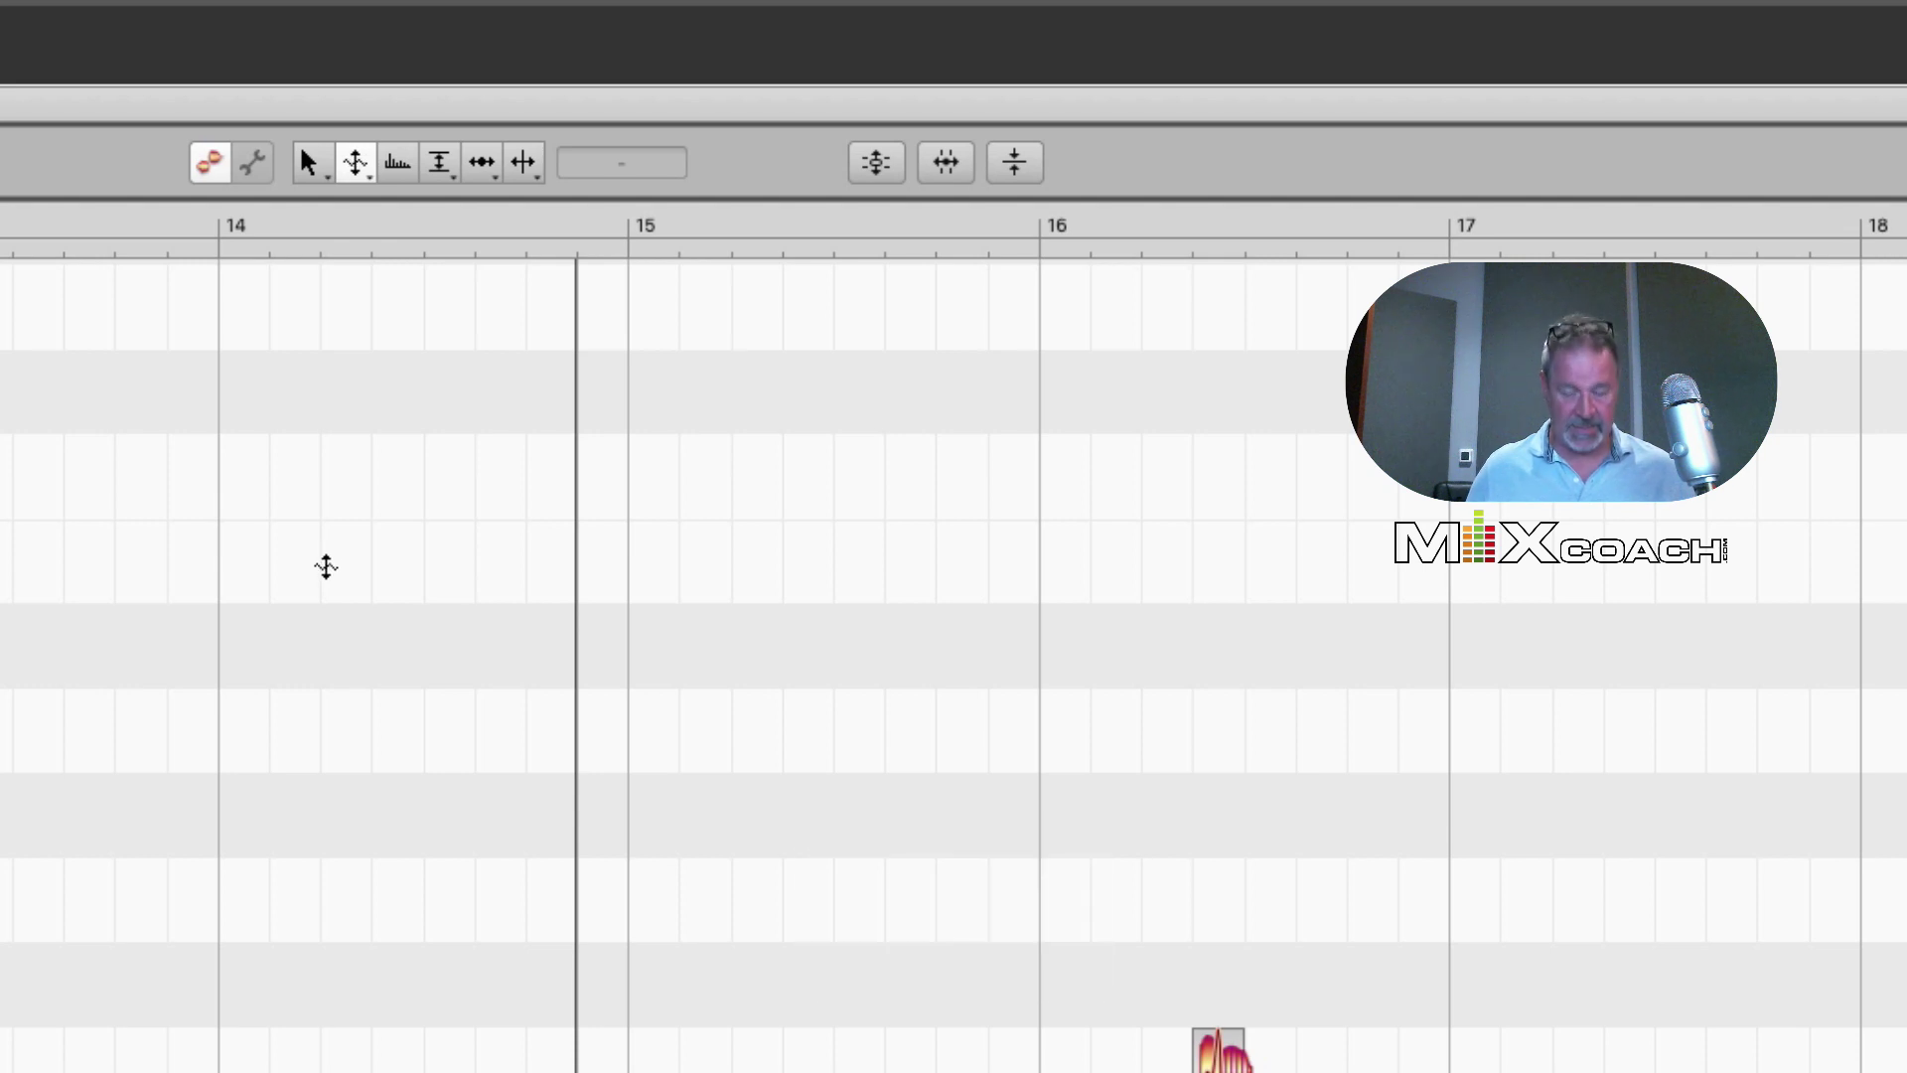
key("c")
key("d")
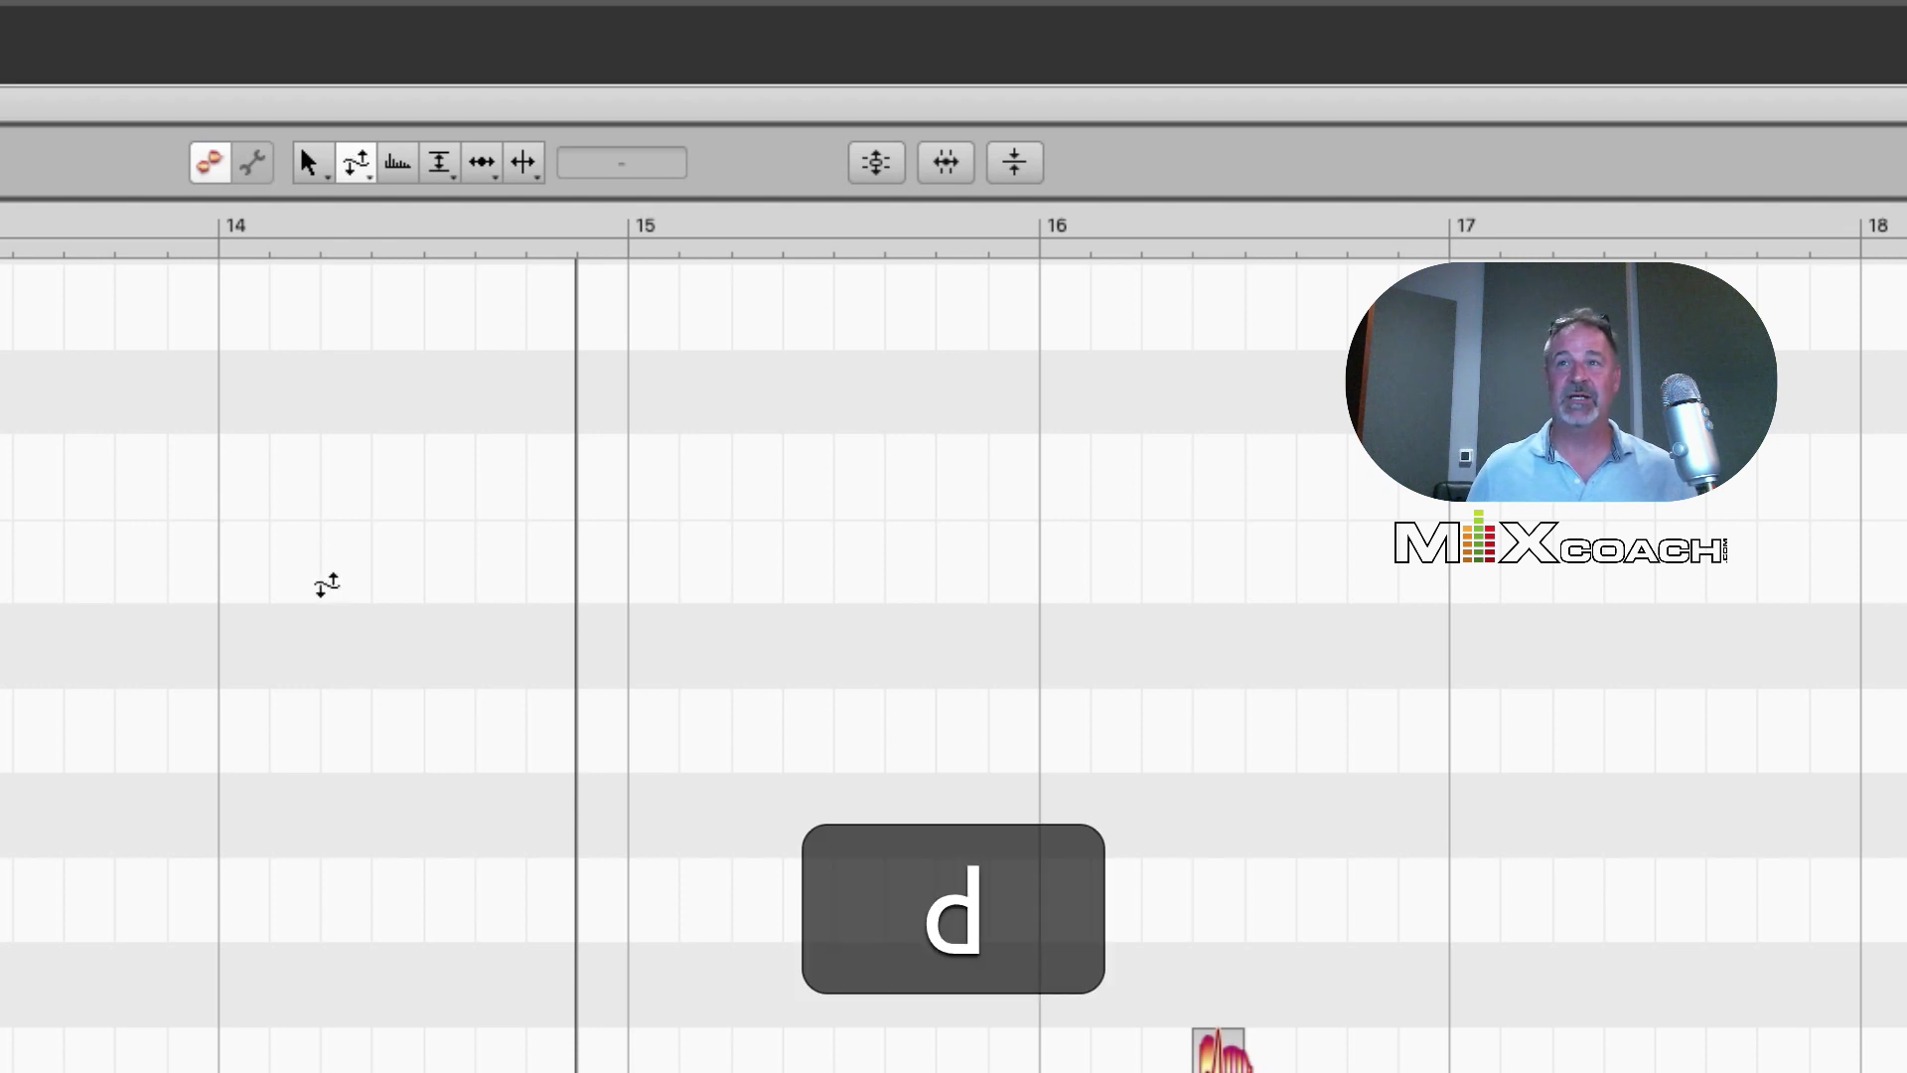
key("c")
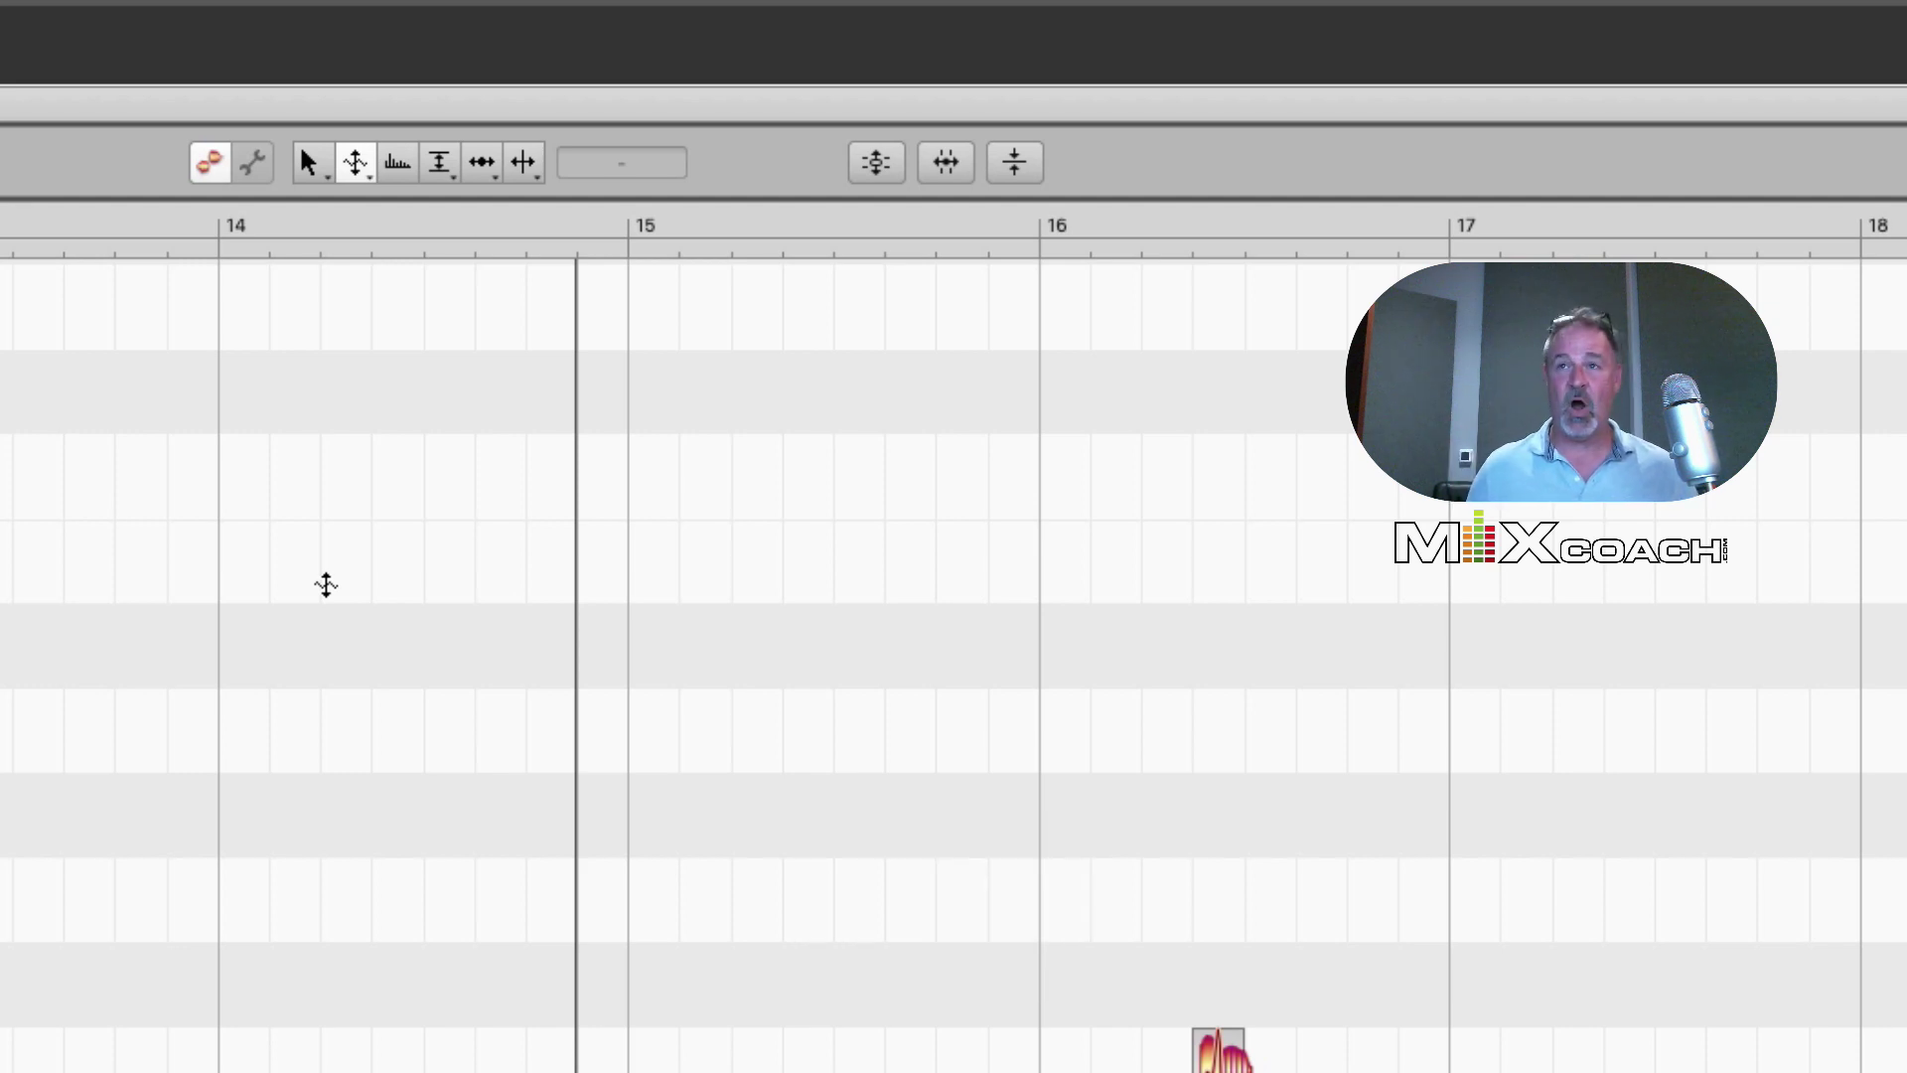
Test R, F, V and T for amplitude and timing tools, then open Shortcuts preferences with Cmd+comma
key("r")
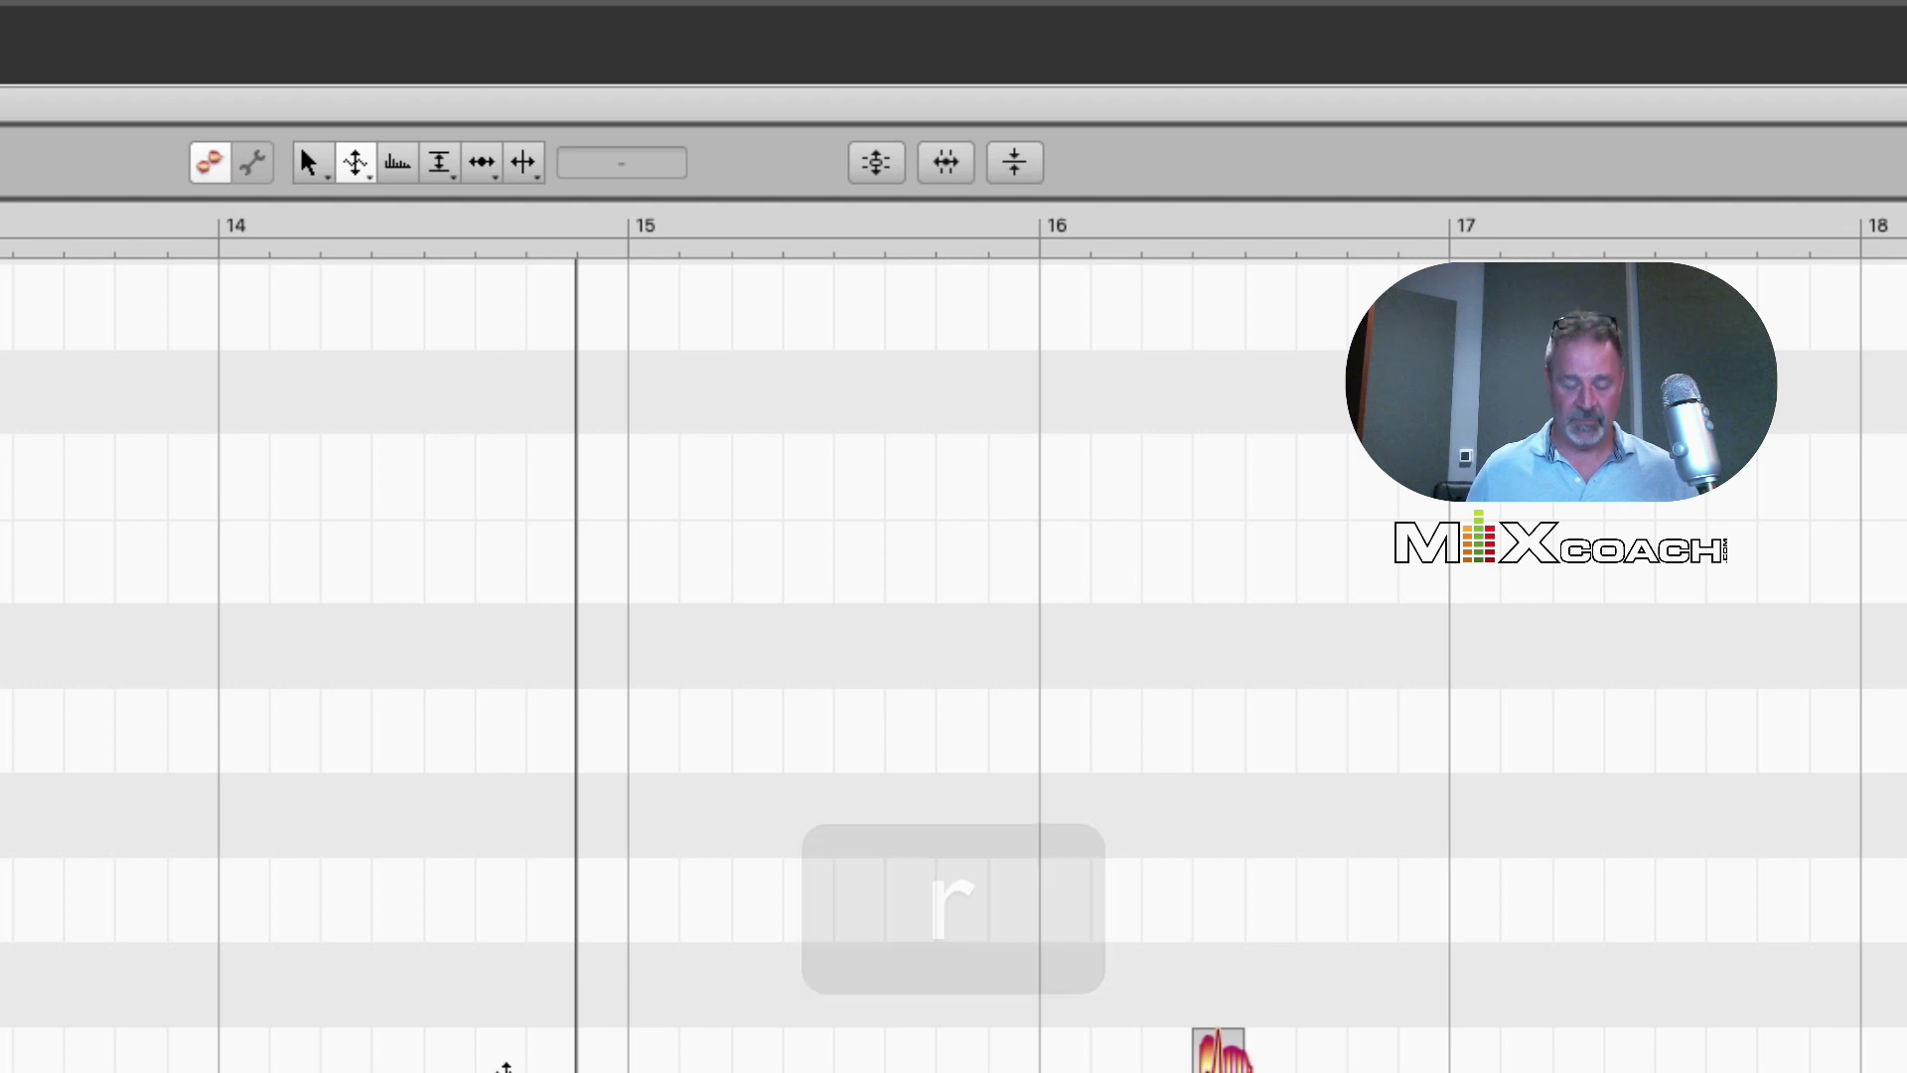
key("r")
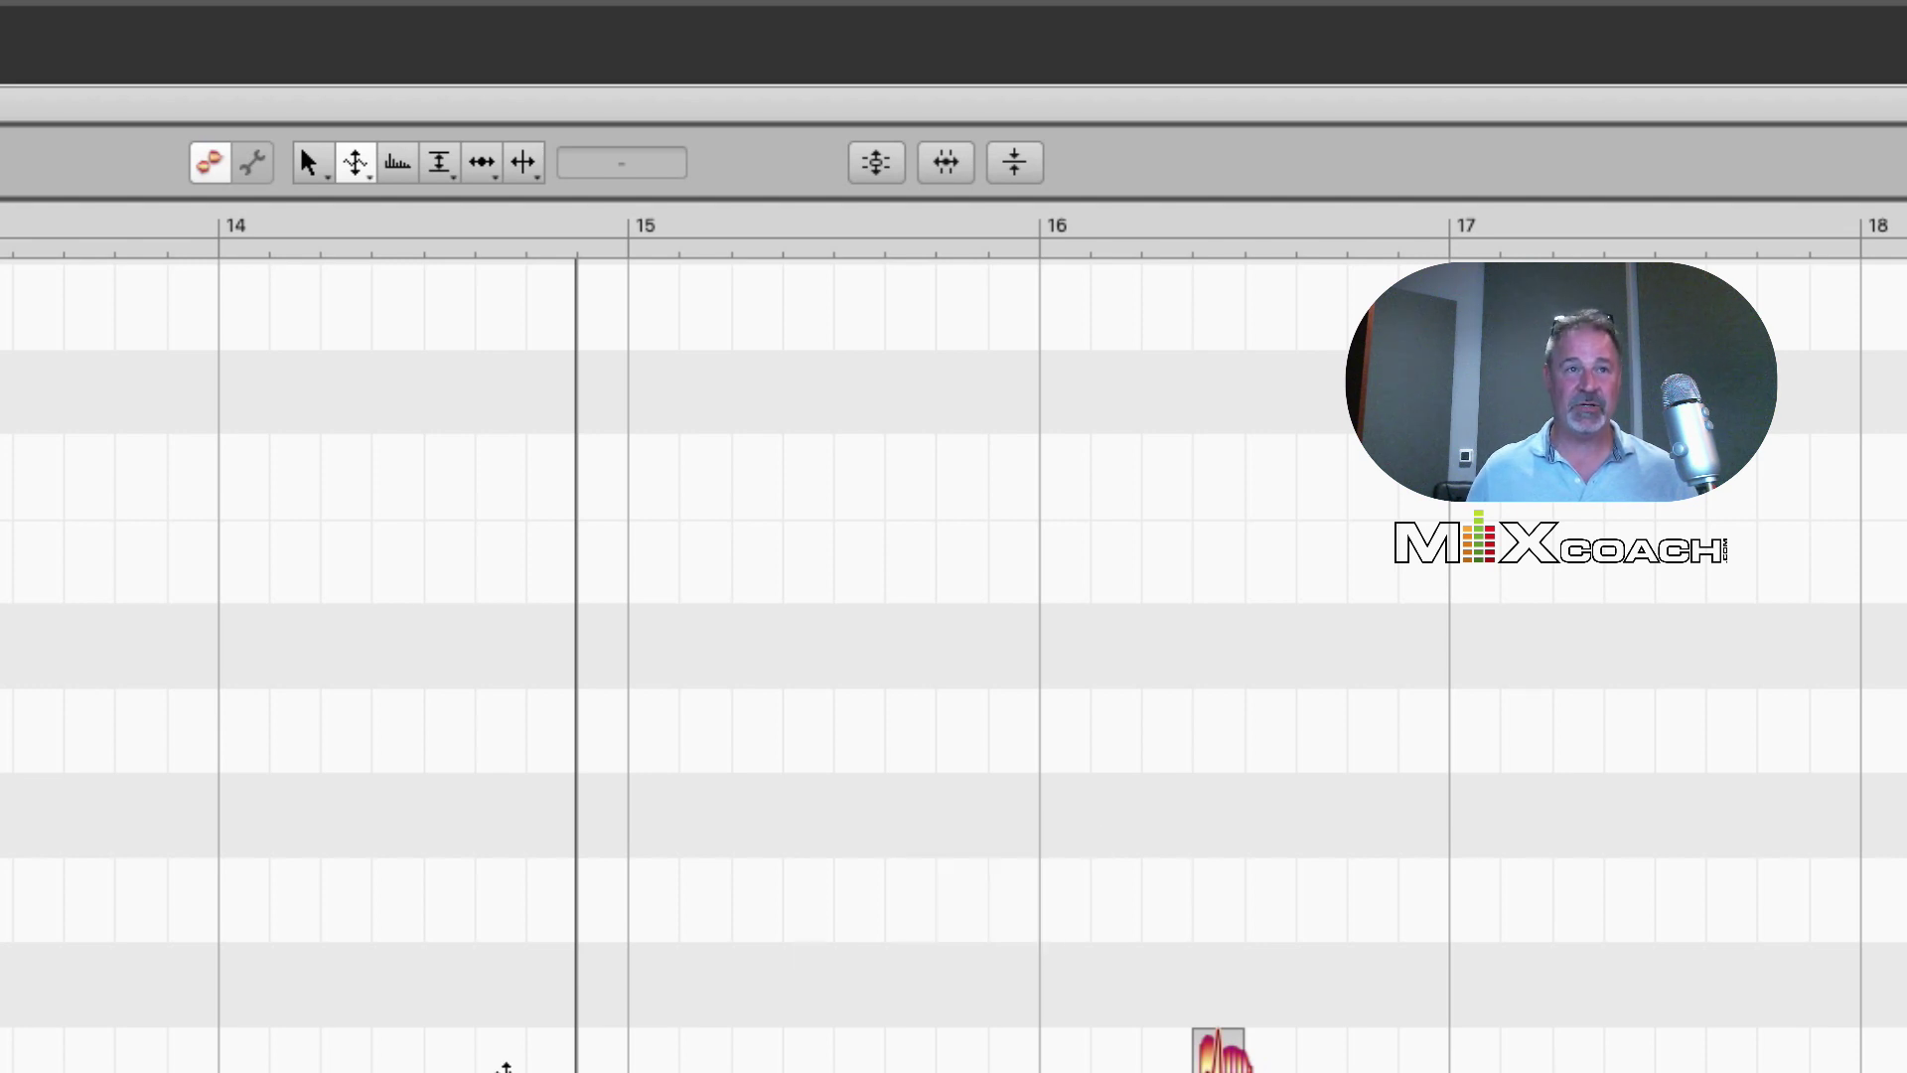
key("f")
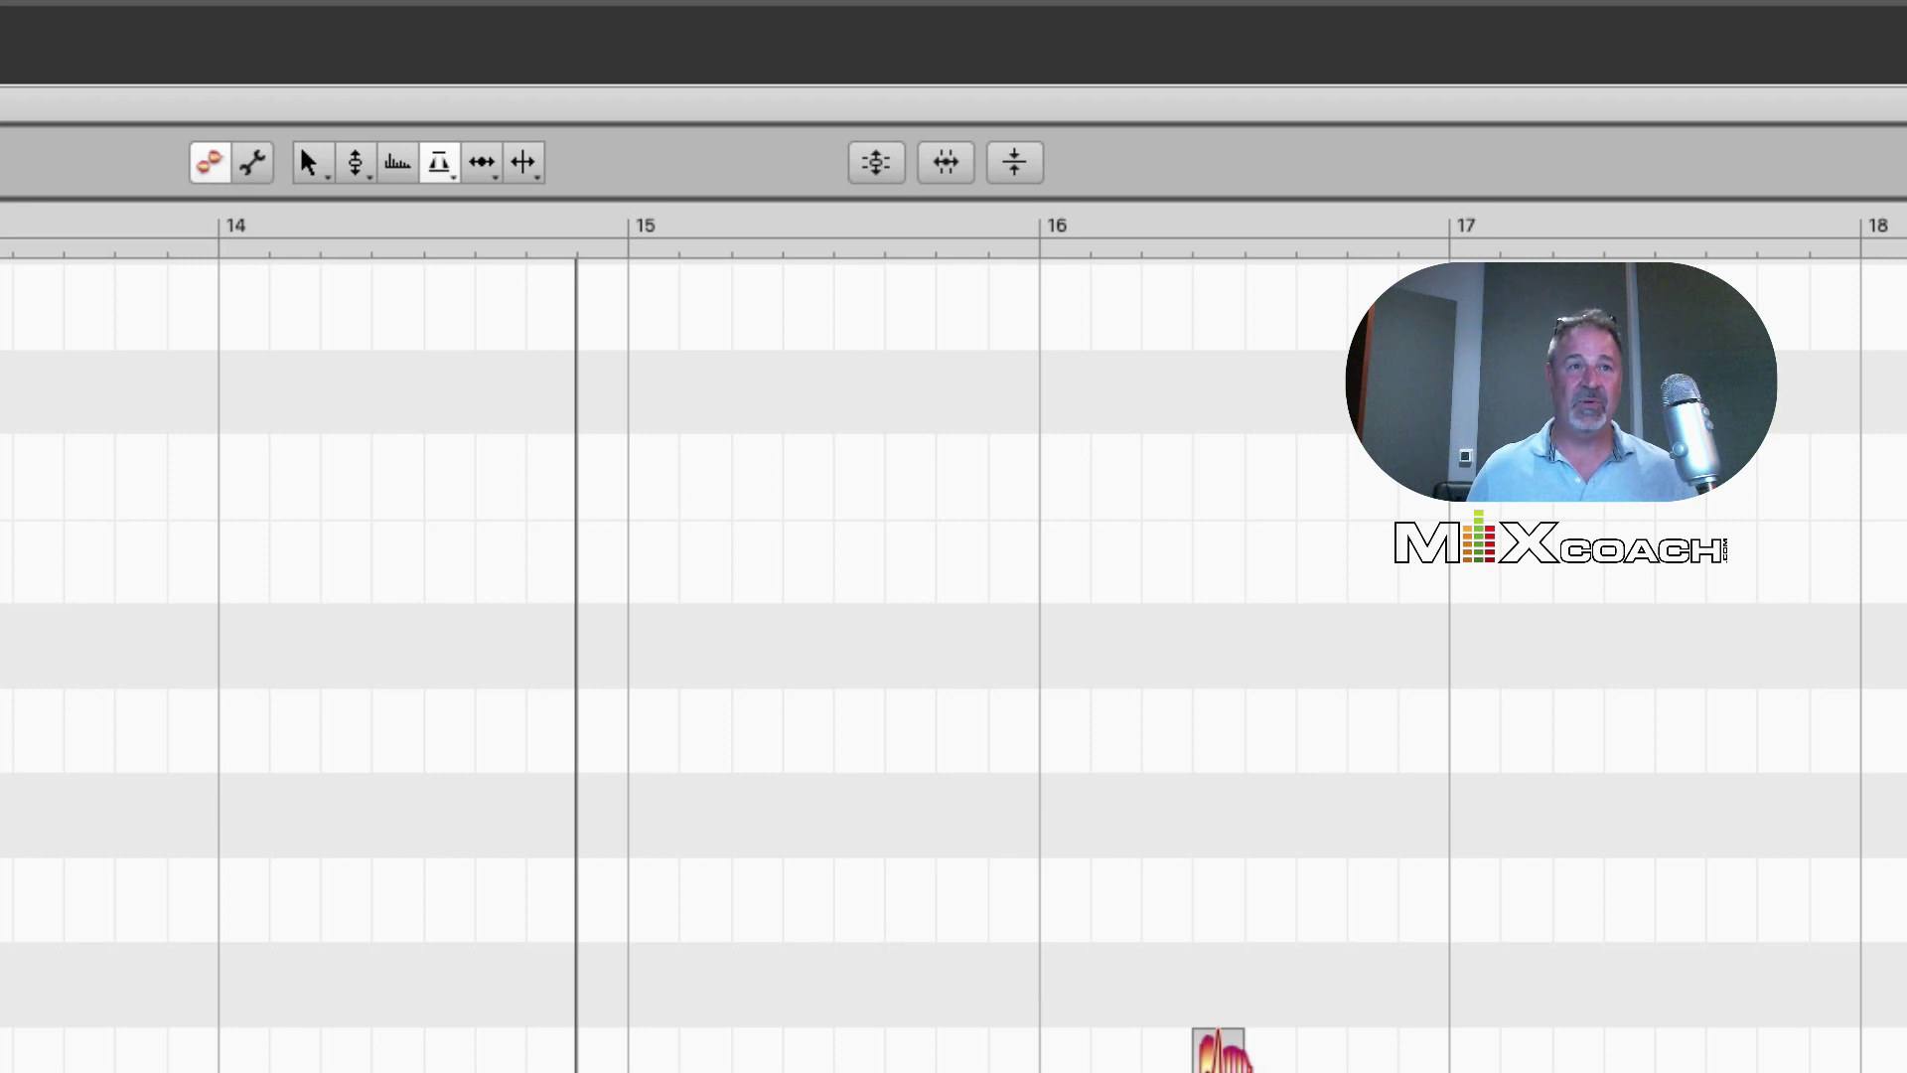
key("v")
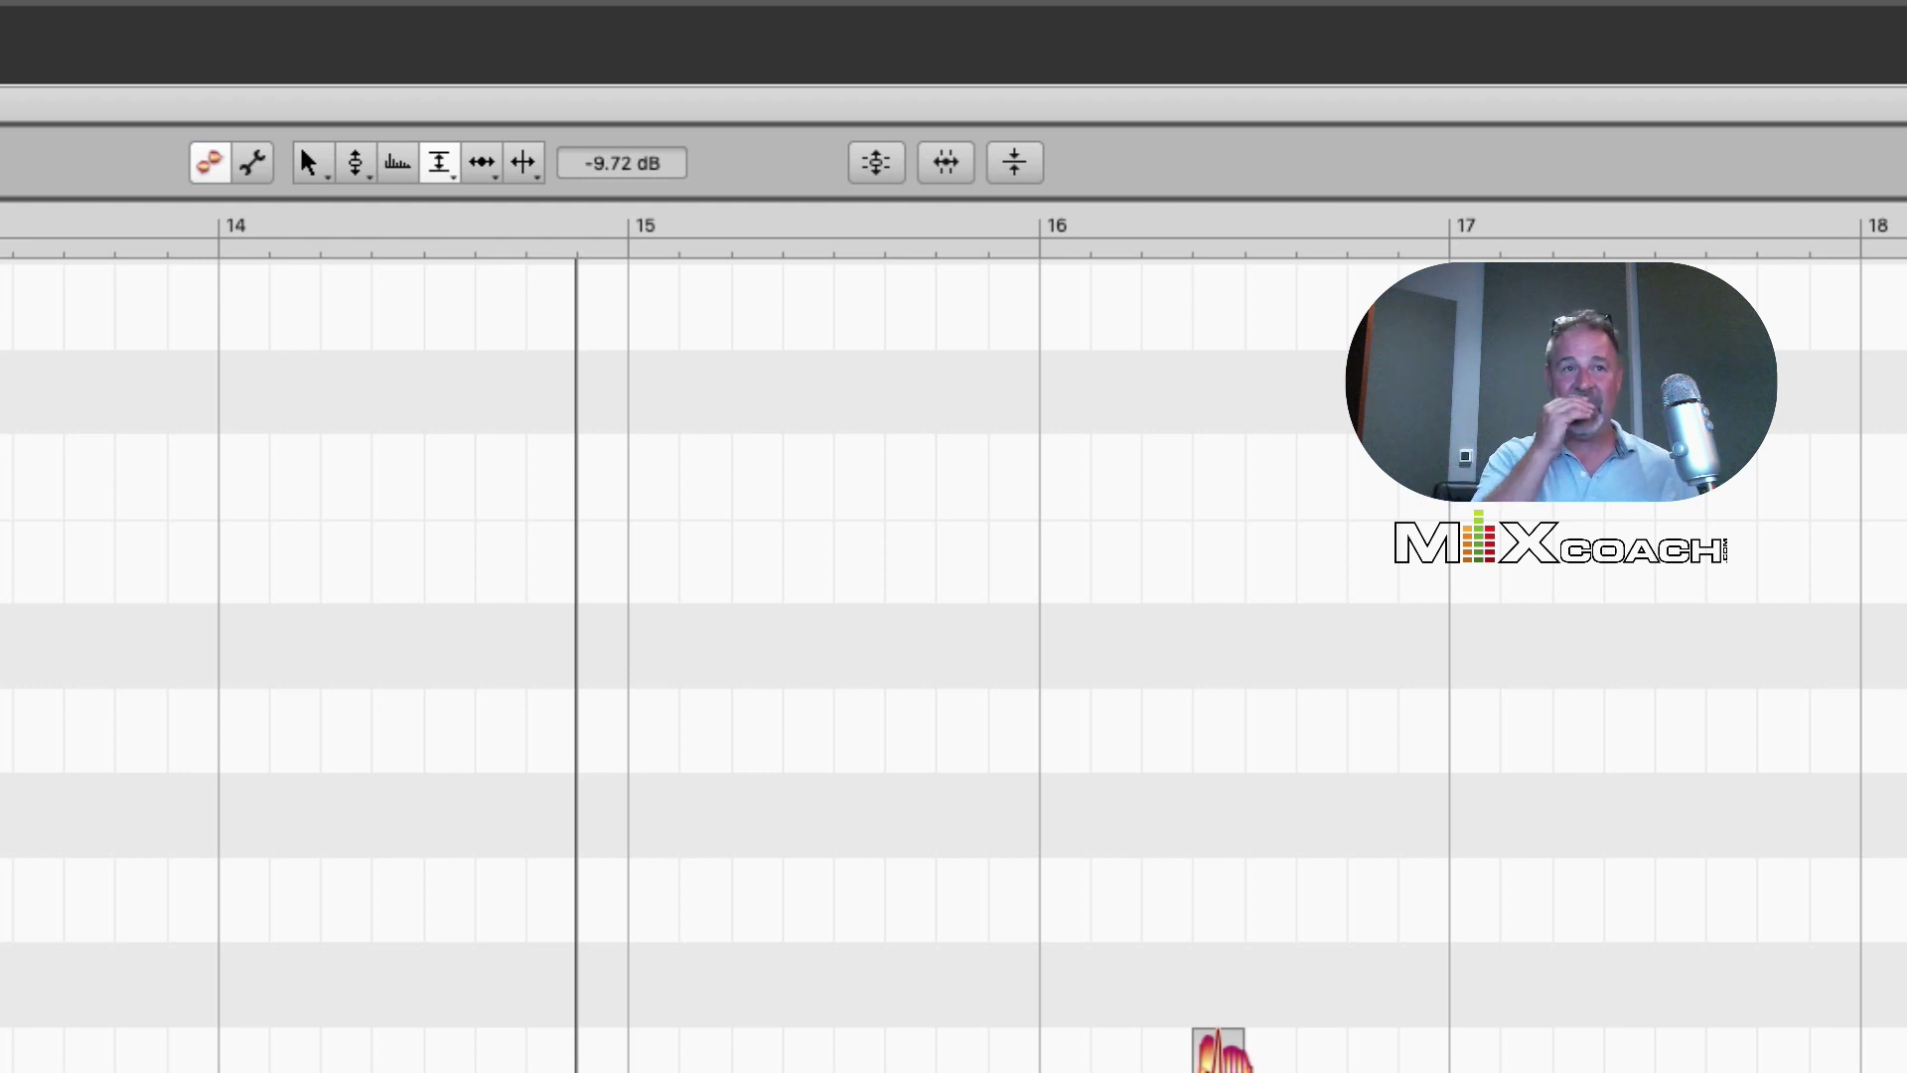
key("t")
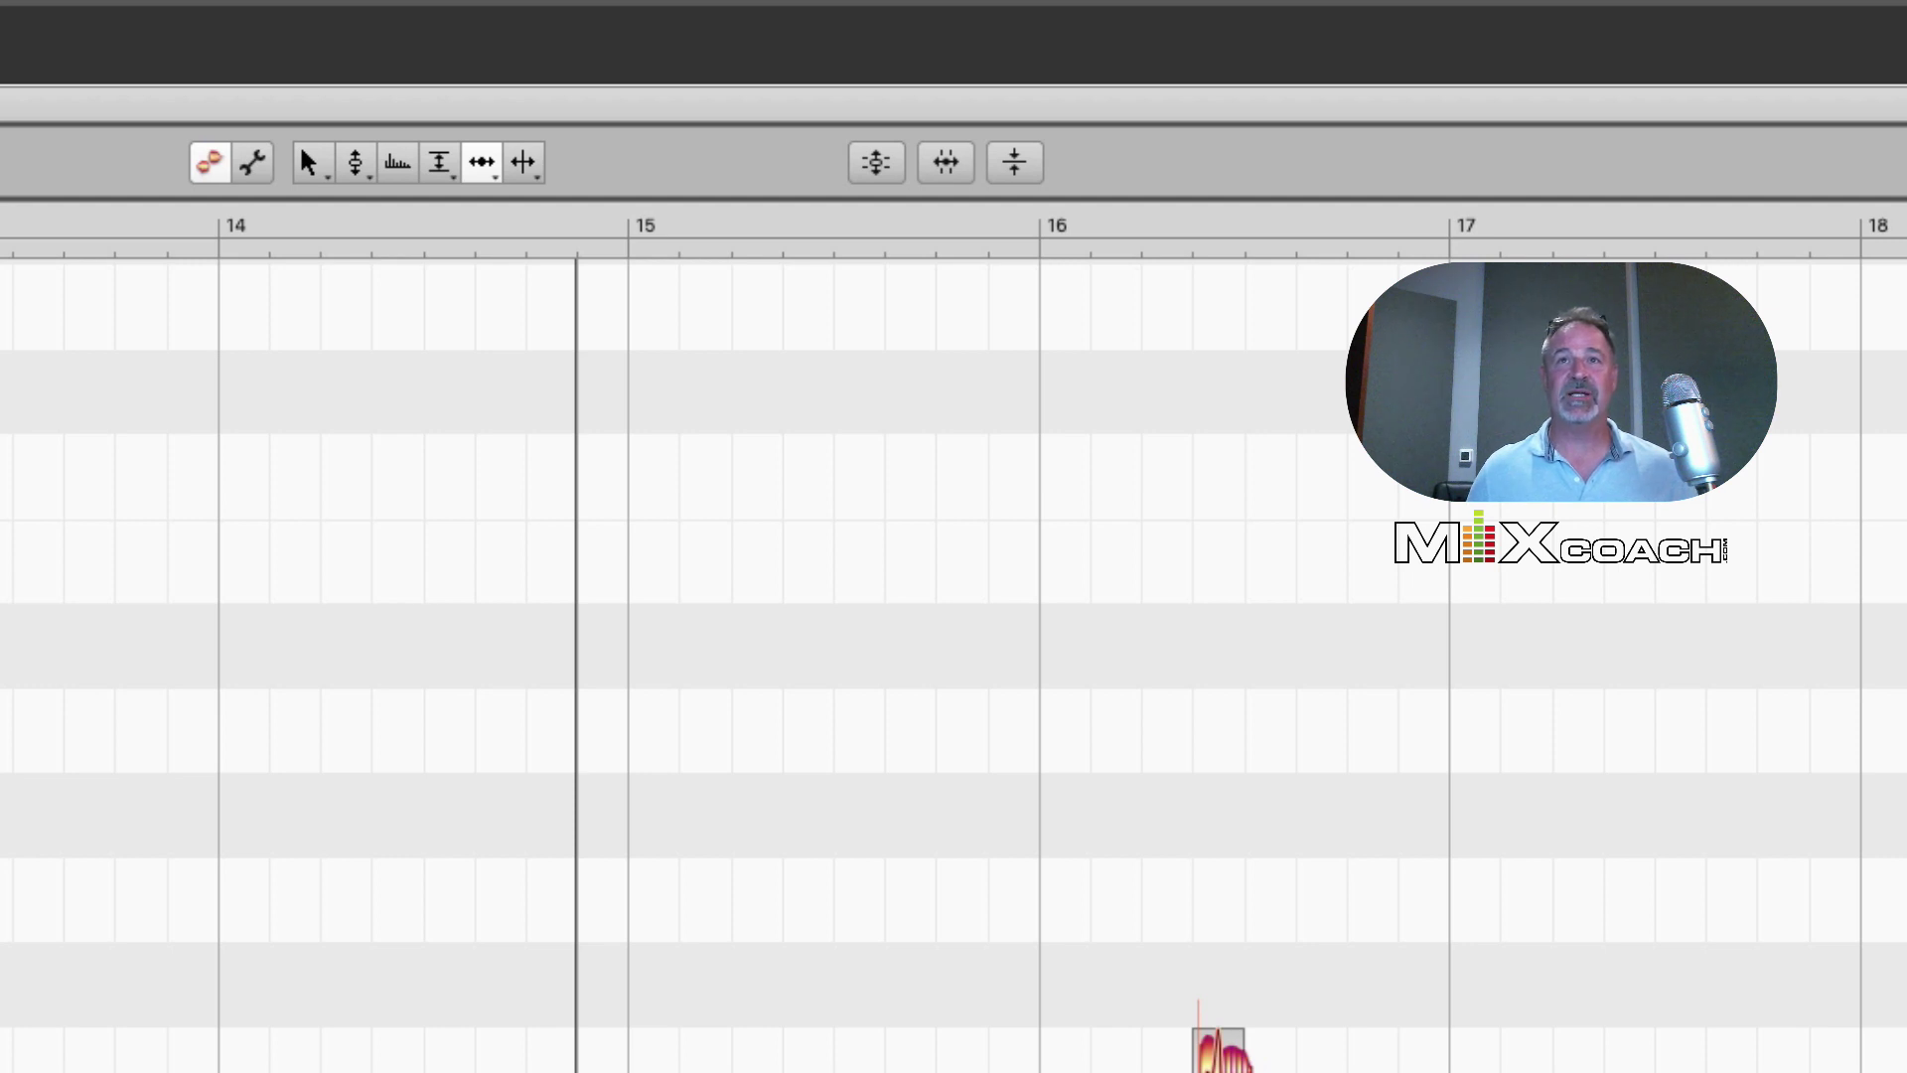
key("super+comma")
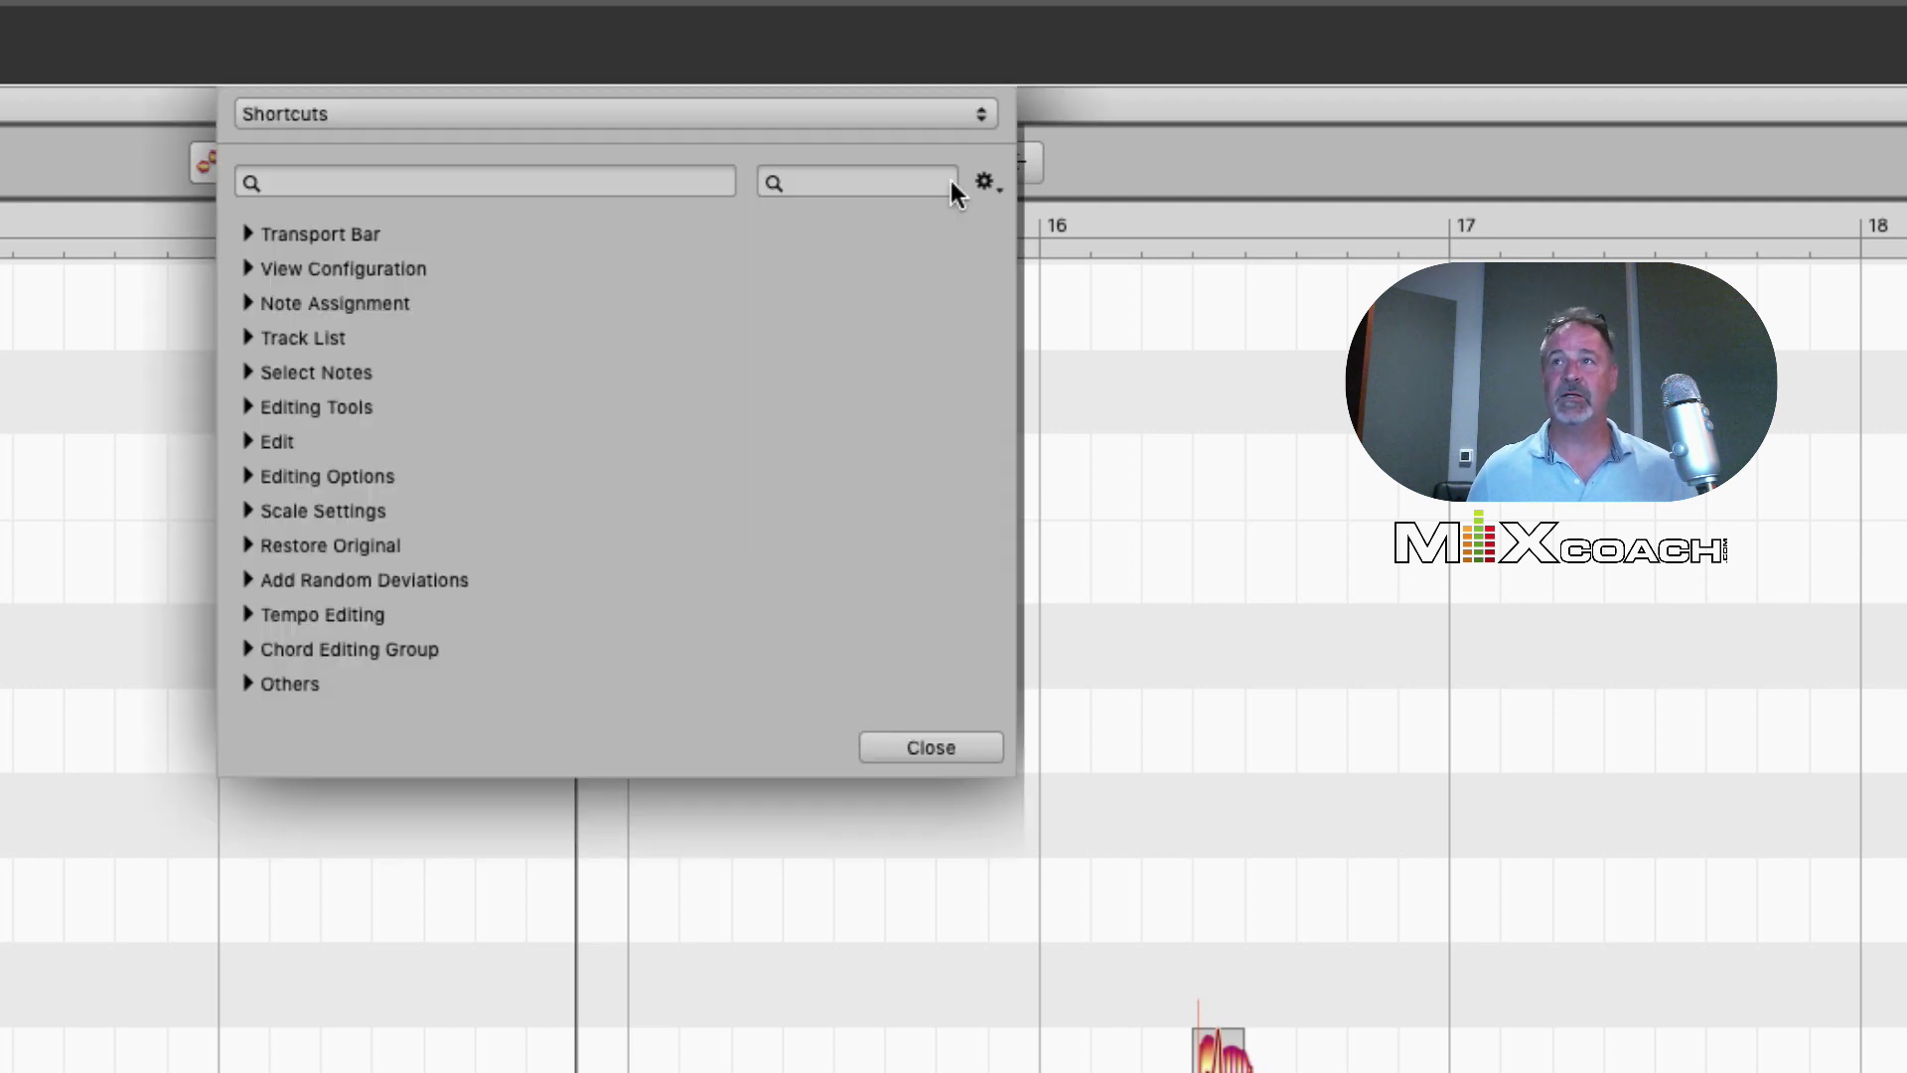
Load Switch Tool Setting - MixCoach.shortcuts through the gear menu's Open command
left_click(983, 179)
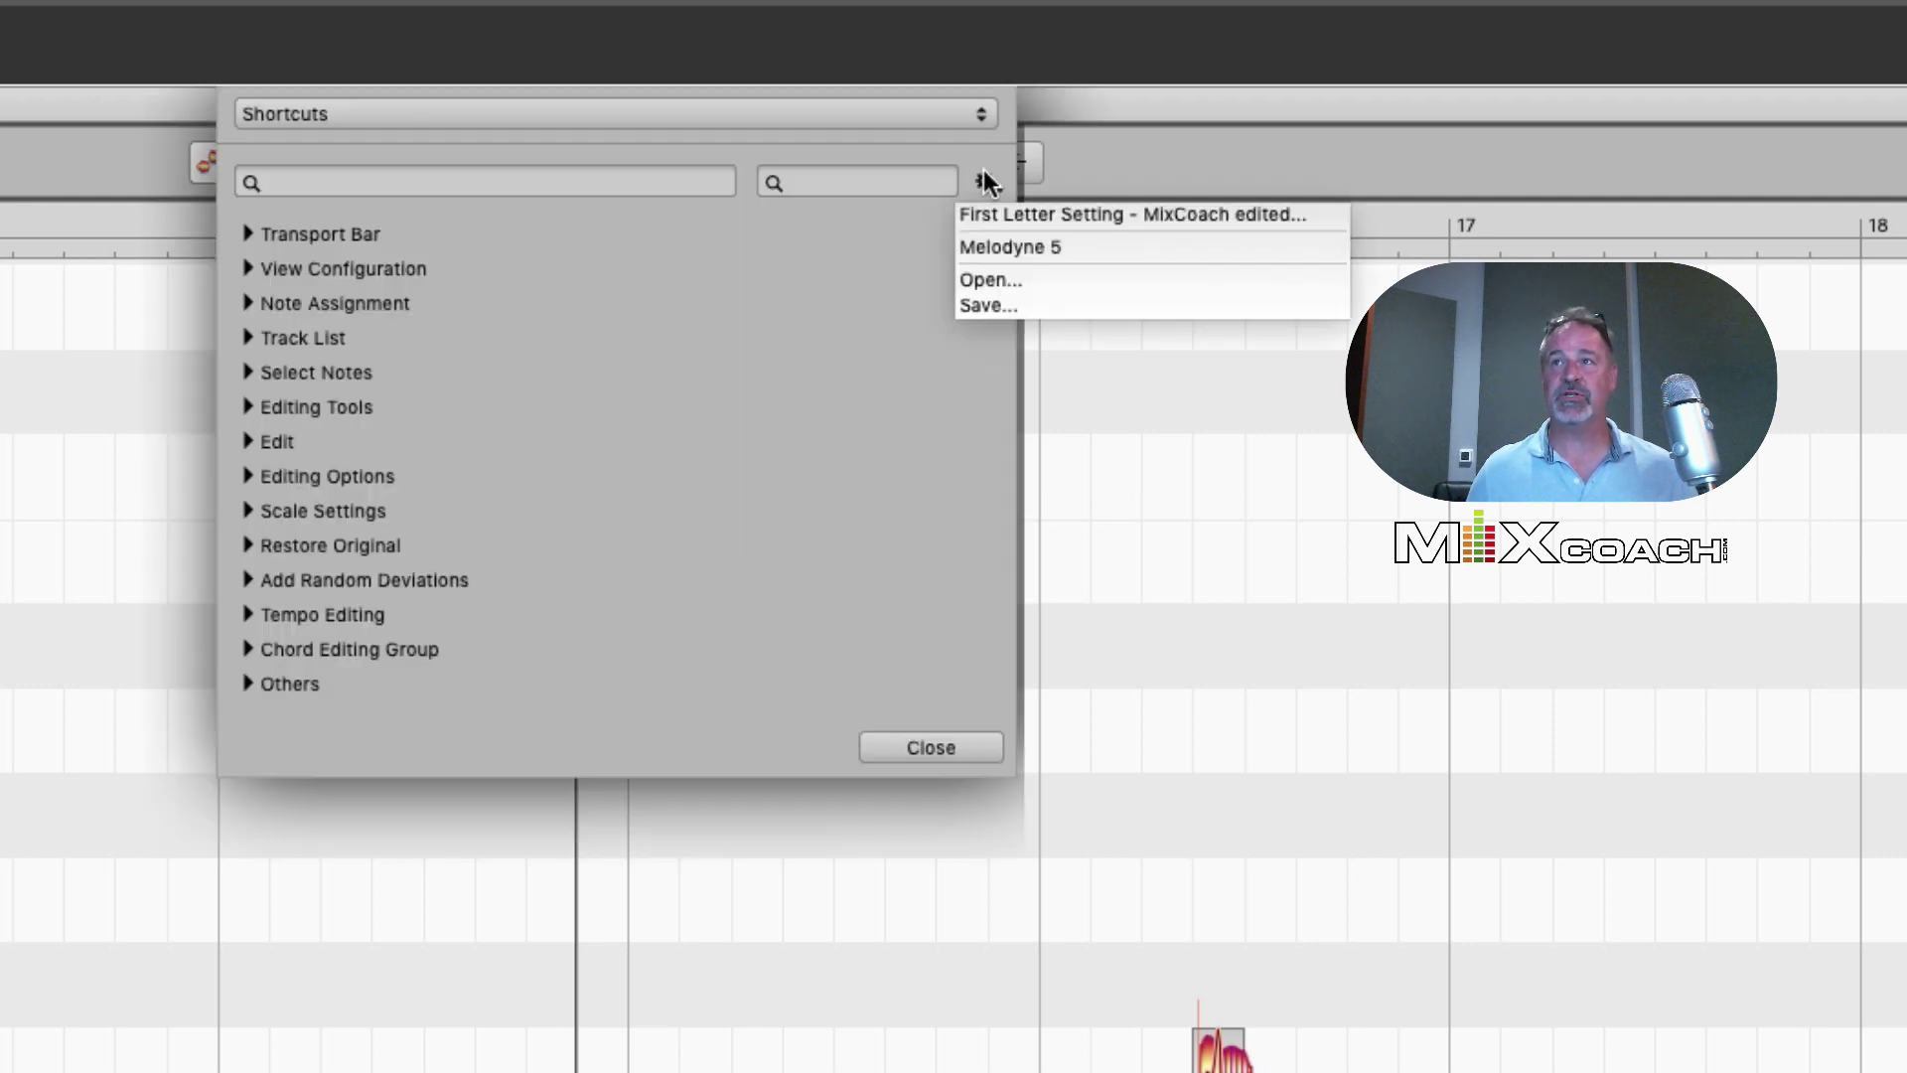
left_click(999, 282)
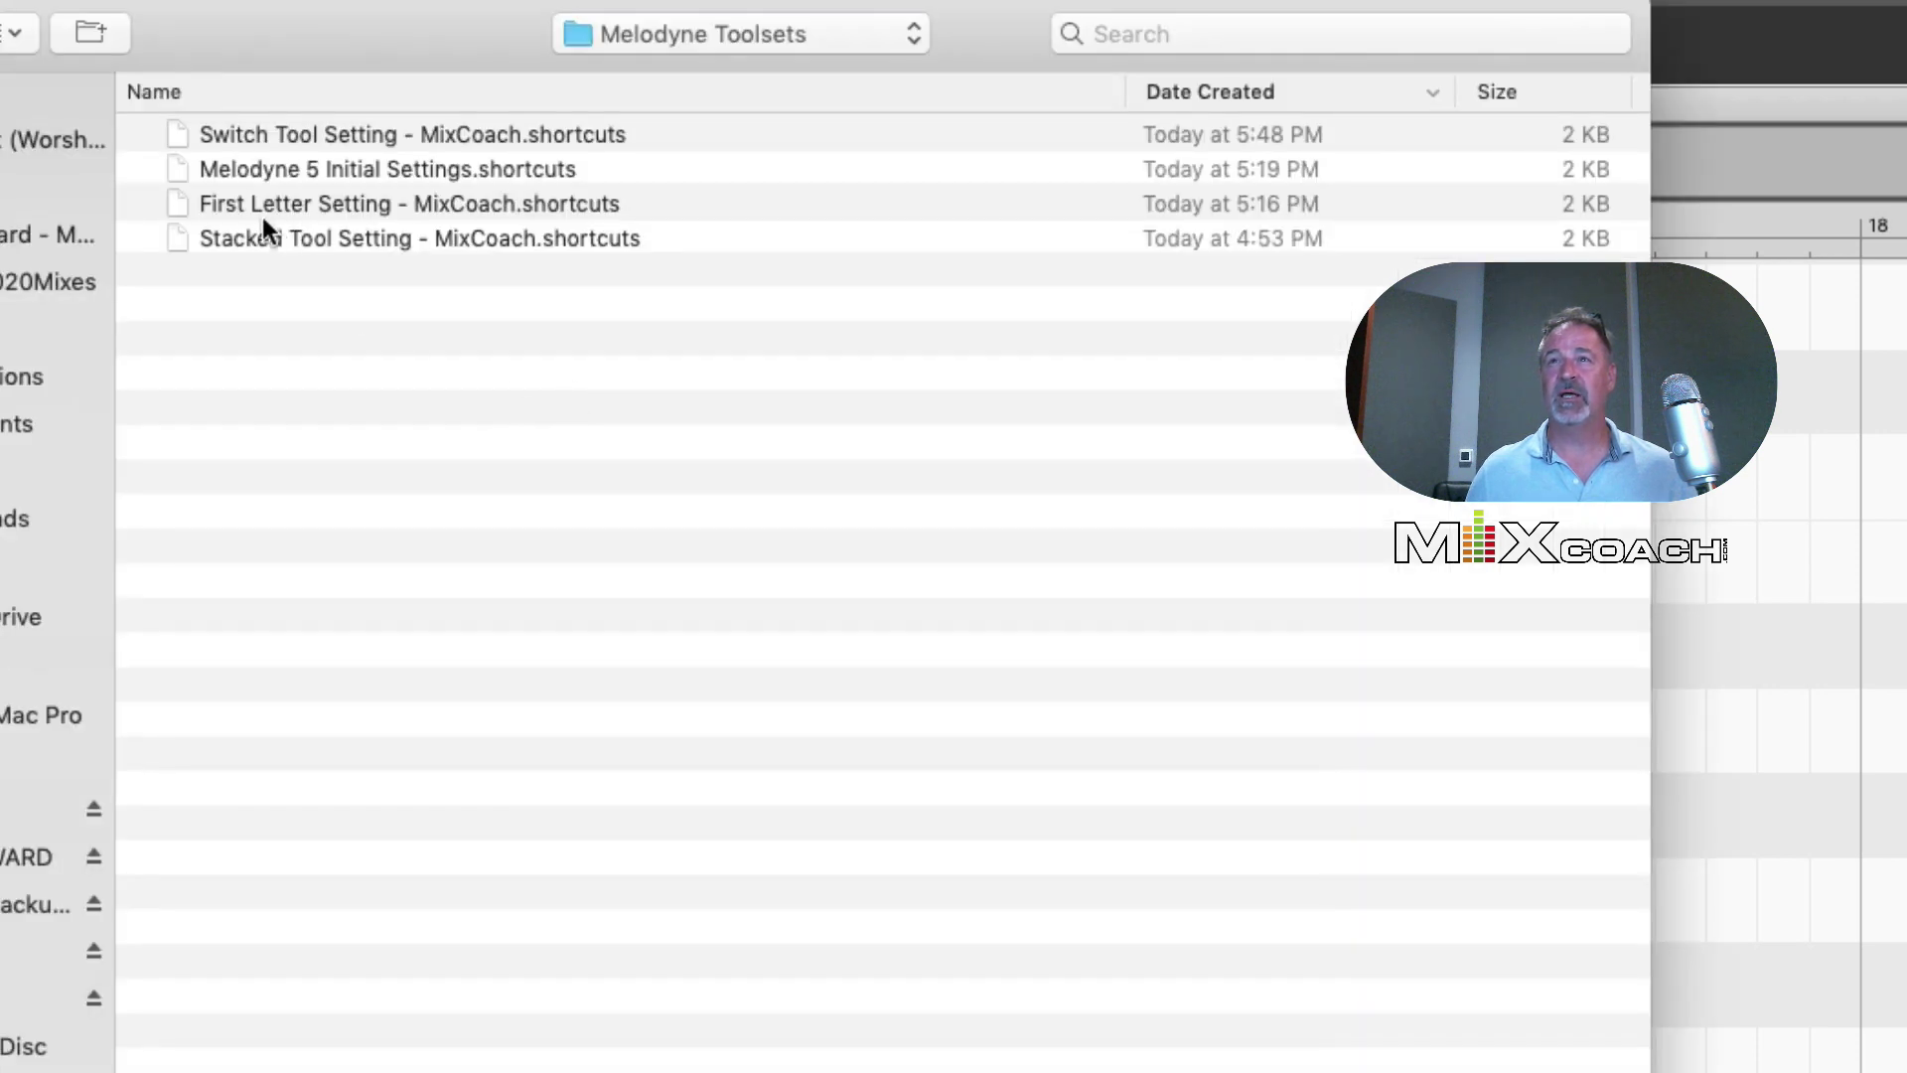
left_click(245, 136)
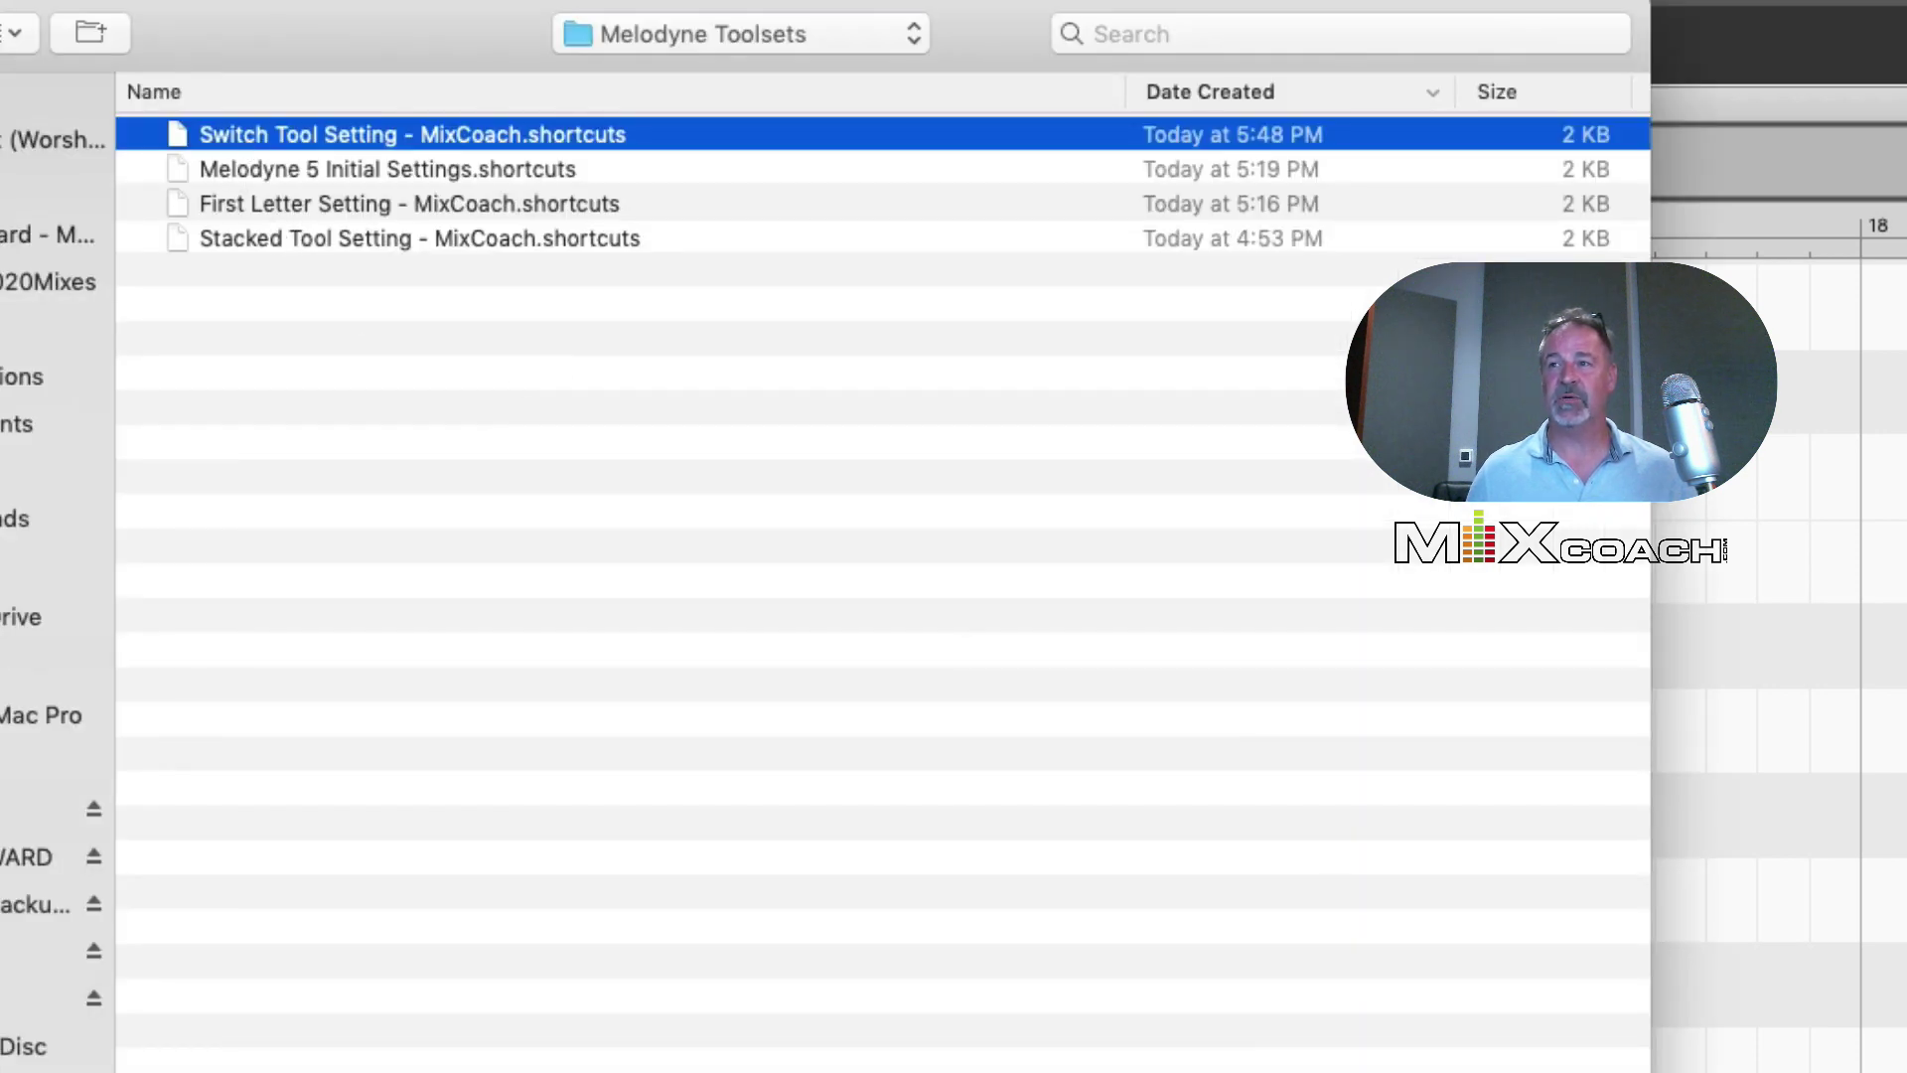
key("Return")
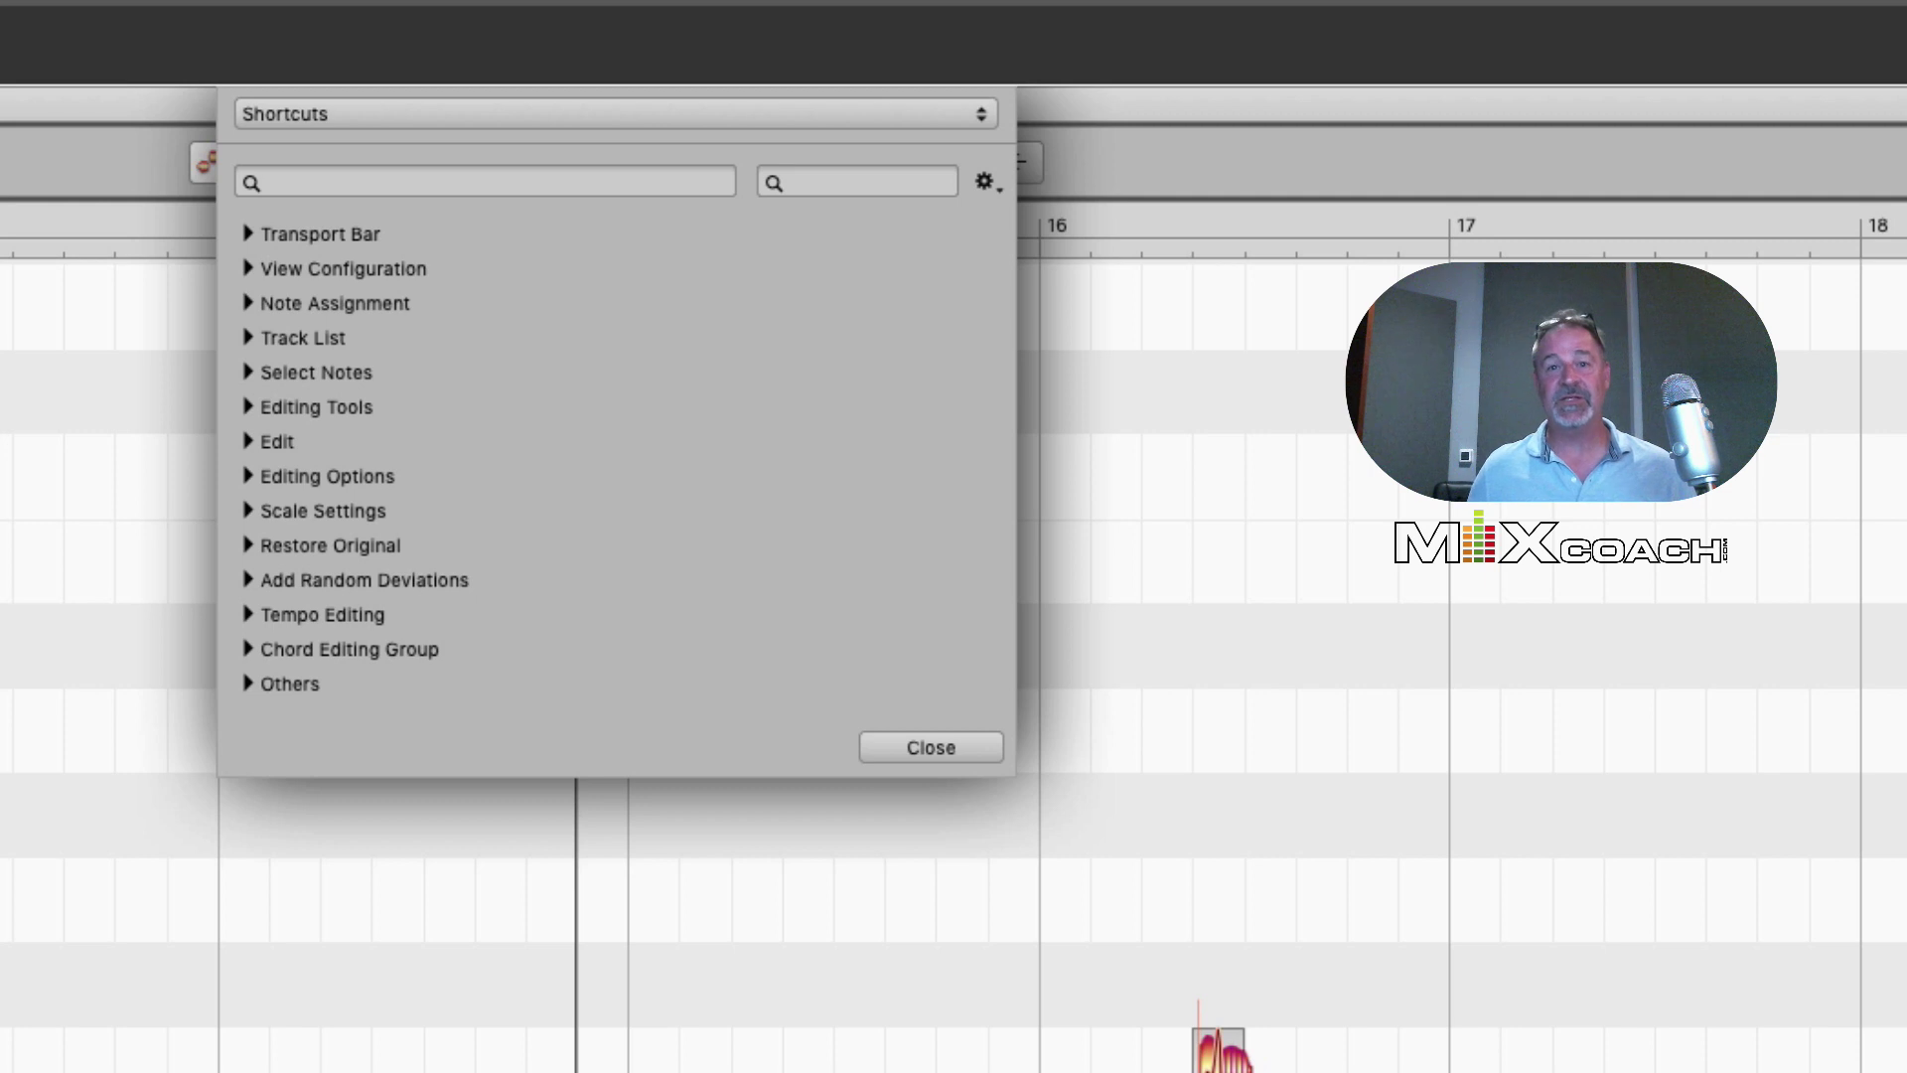
Close the preferences and switch among main, pitch, amplitude, time and note separation tools with A, S, D, F, G
left_click(912, 750)
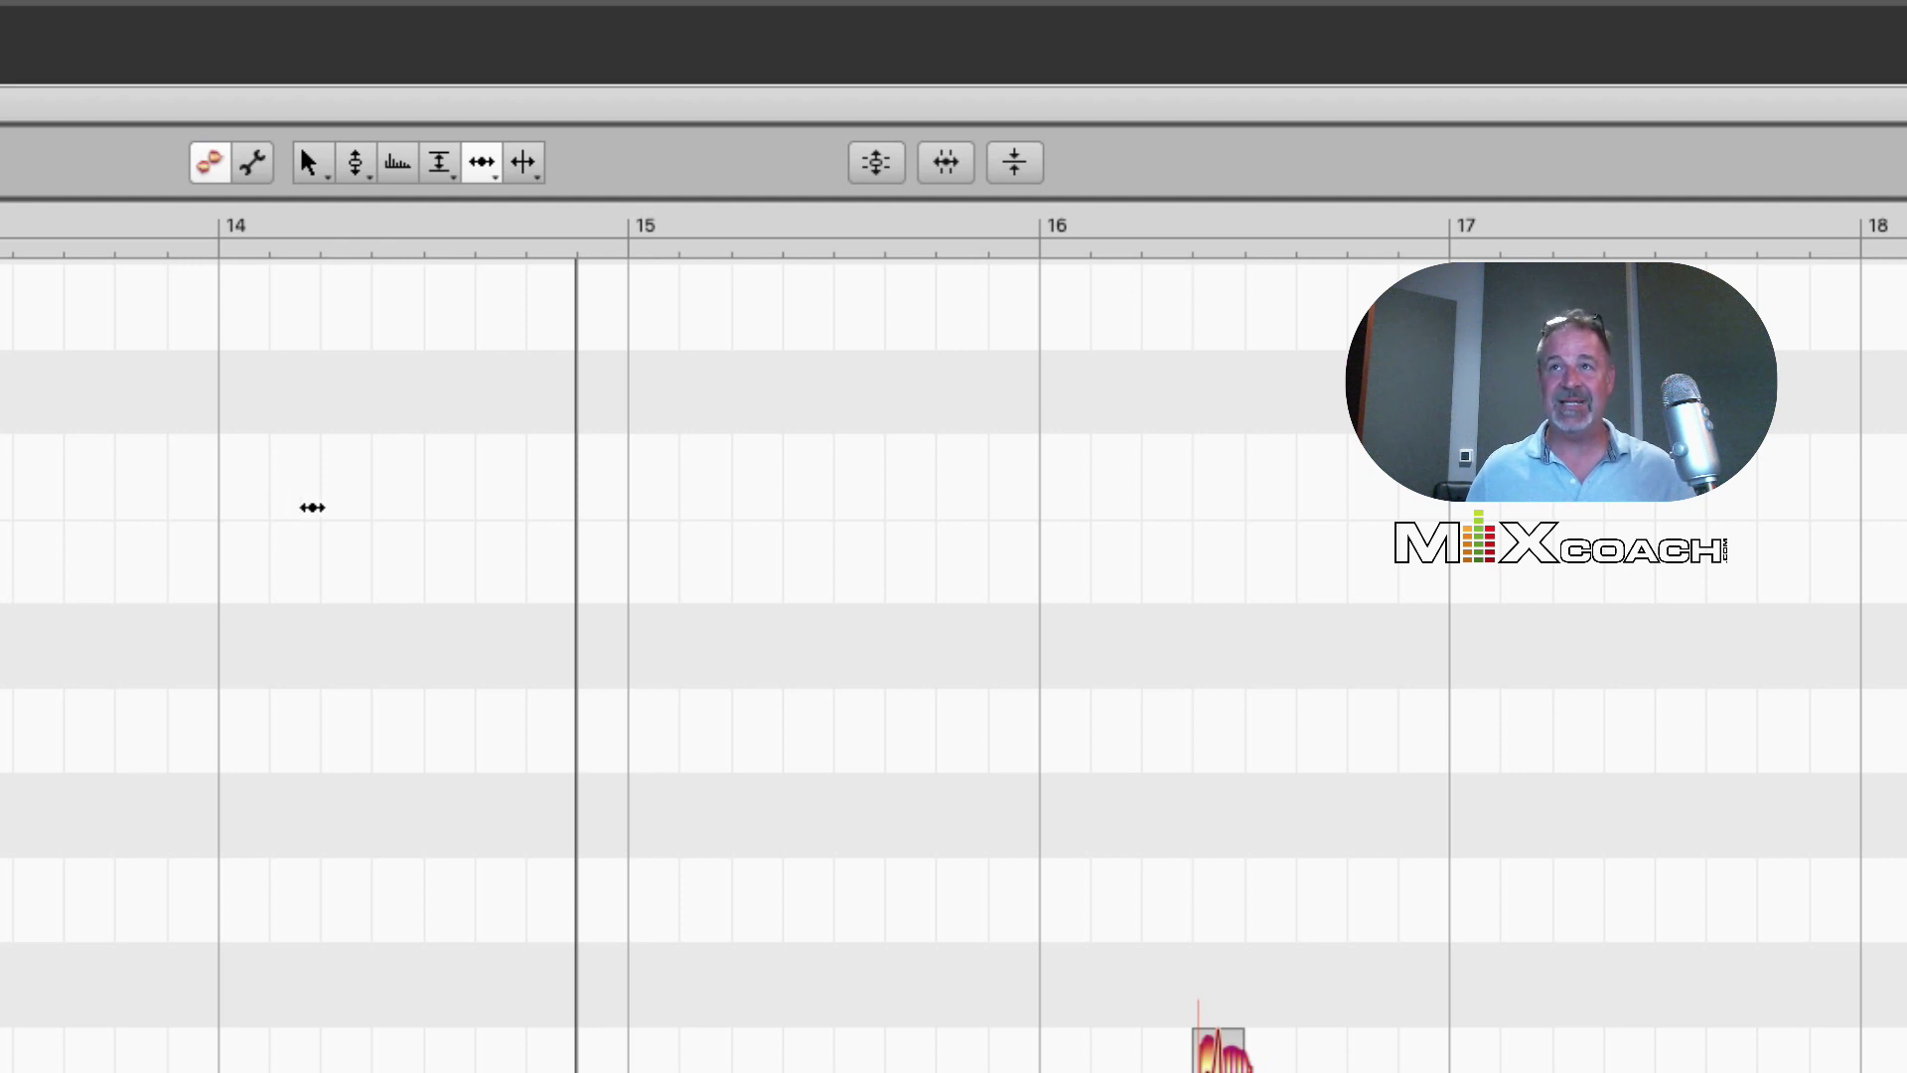
key("a")
key("s")
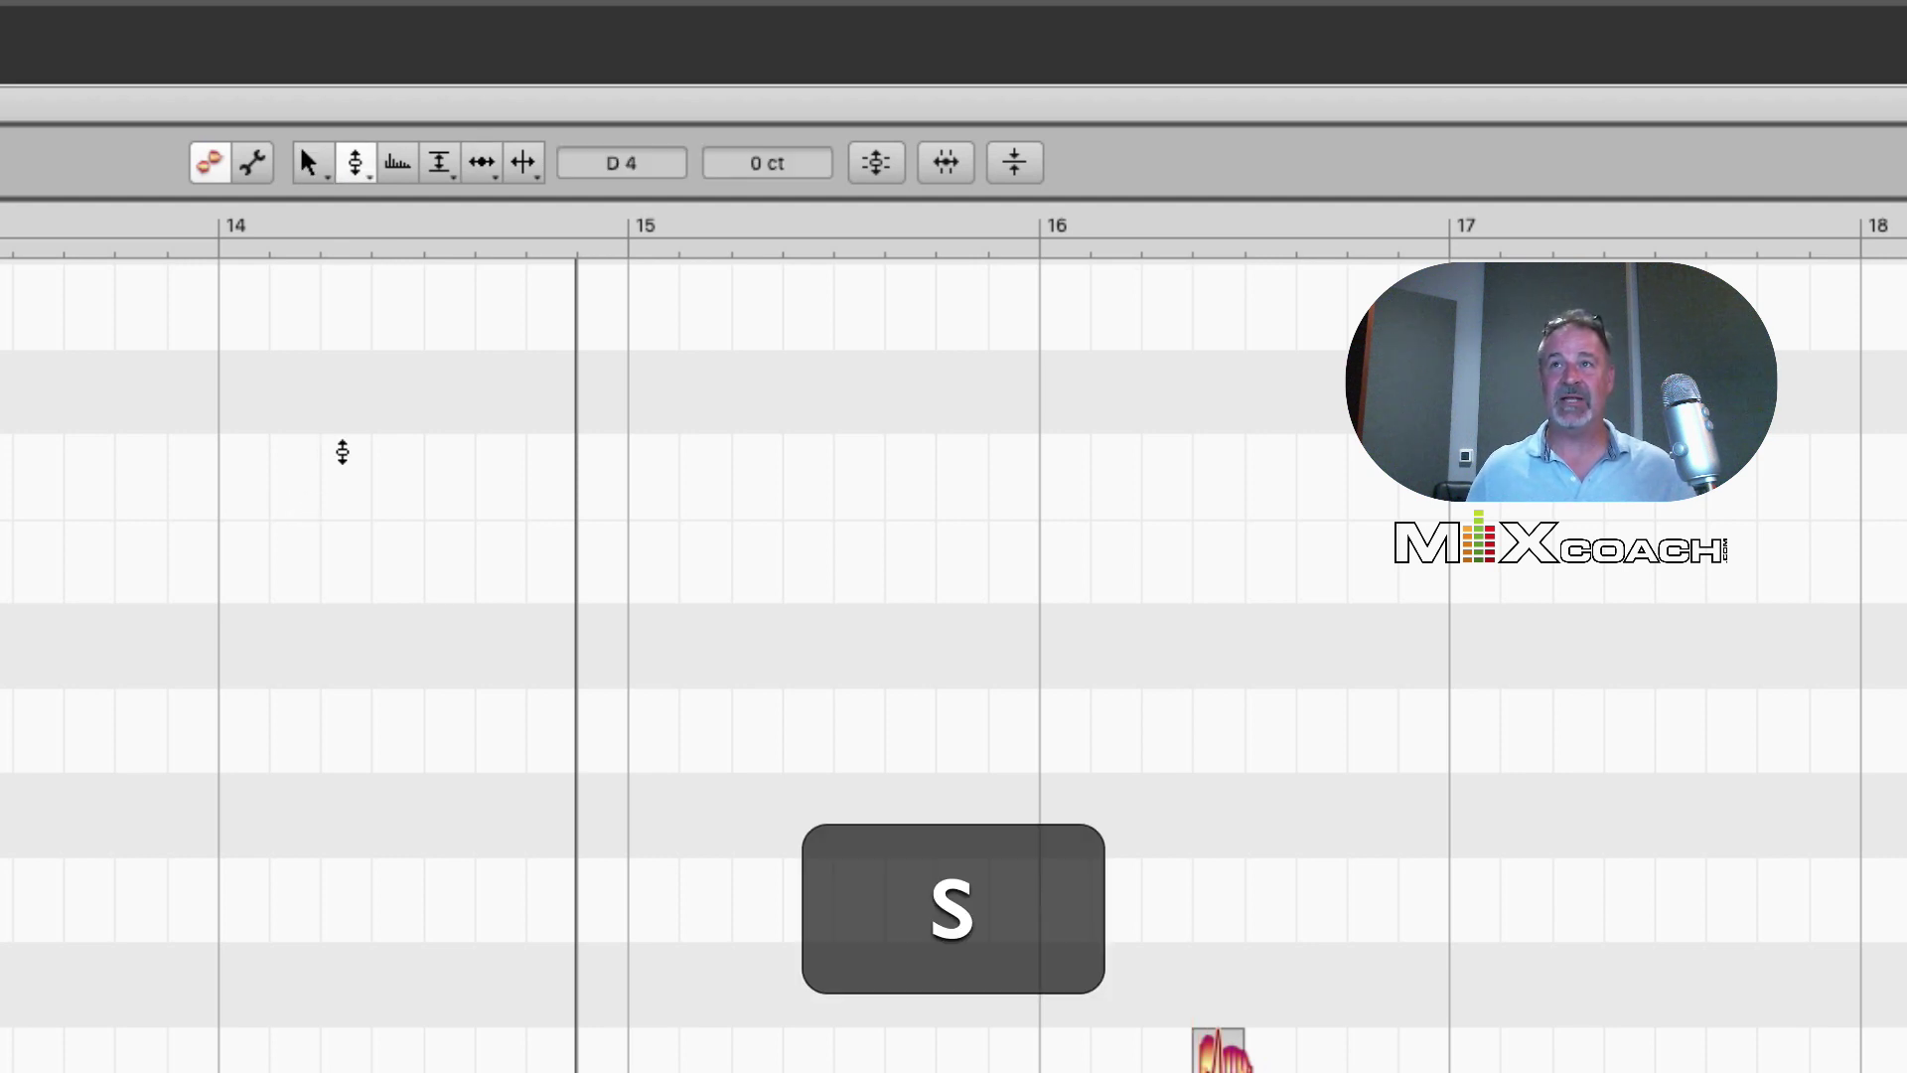
key("d")
key("f")
key("g")
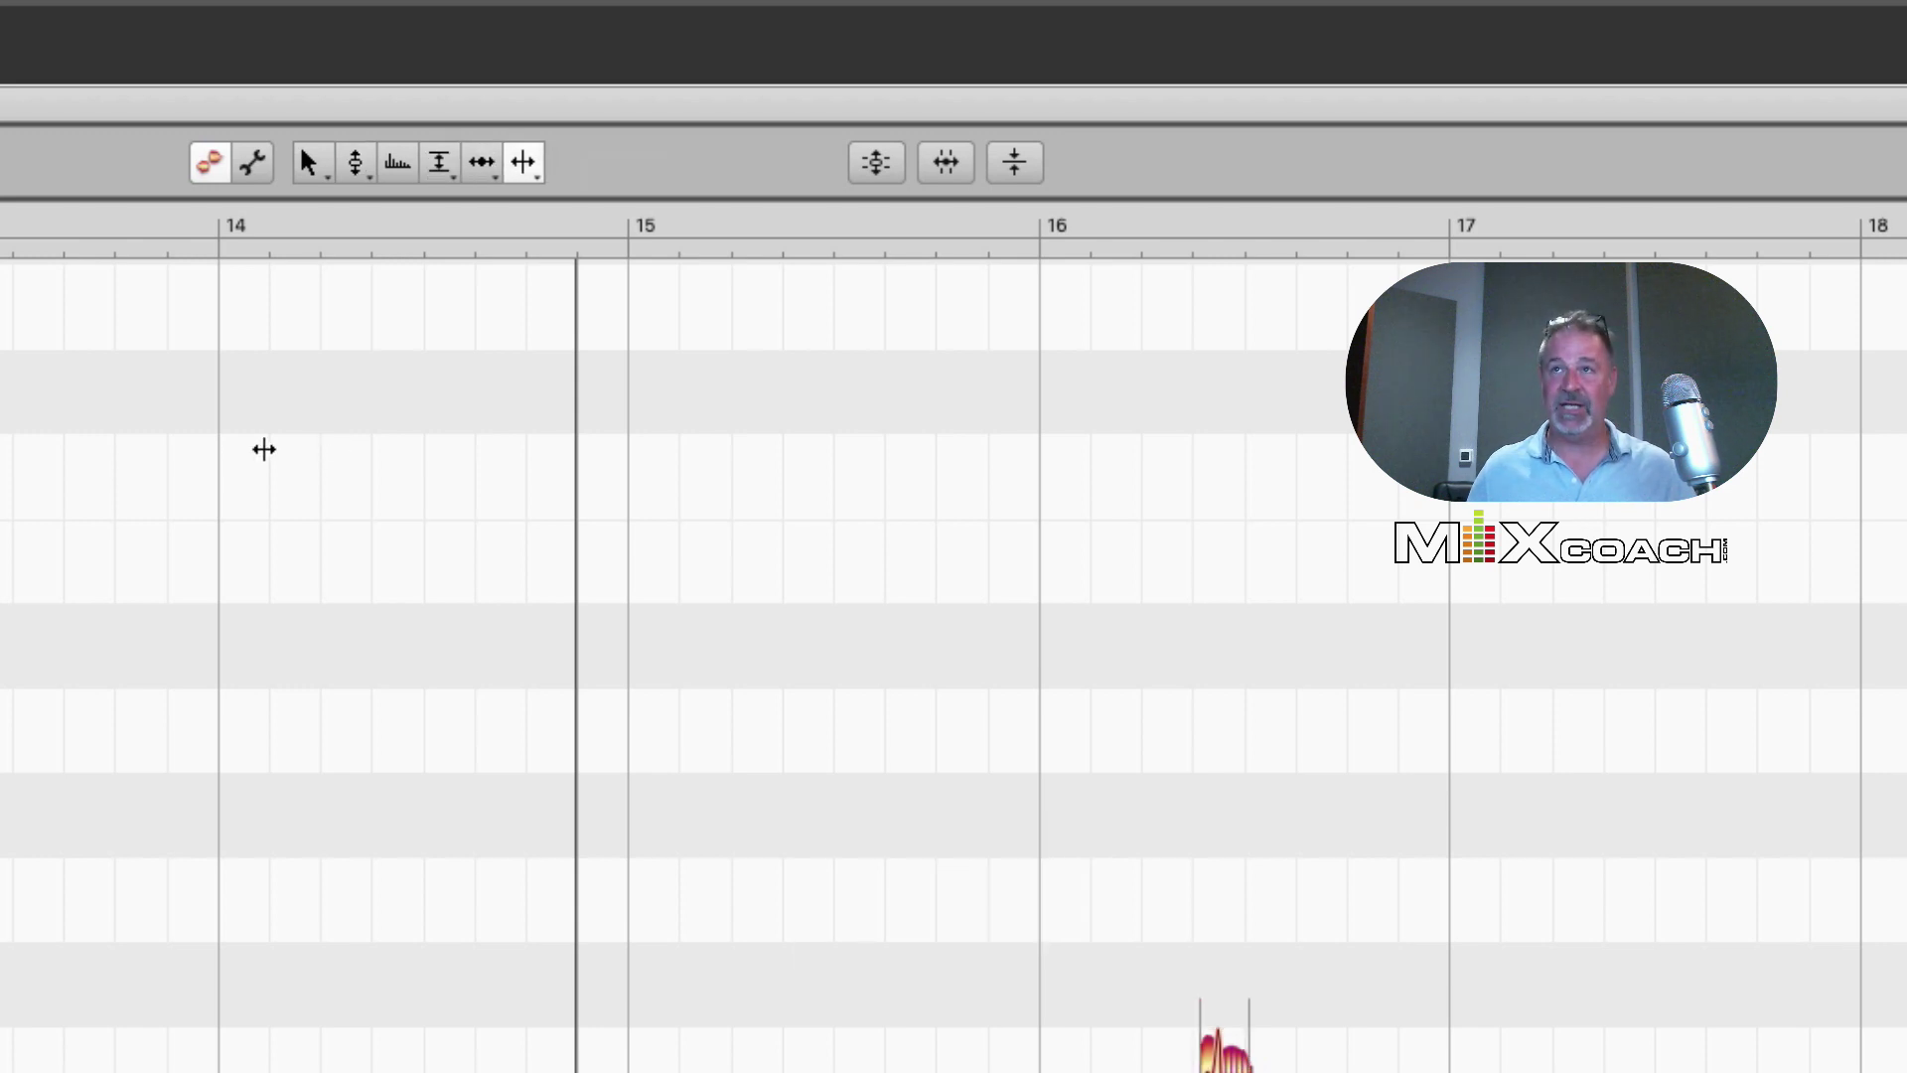
key("a")
key("s")
key("f")
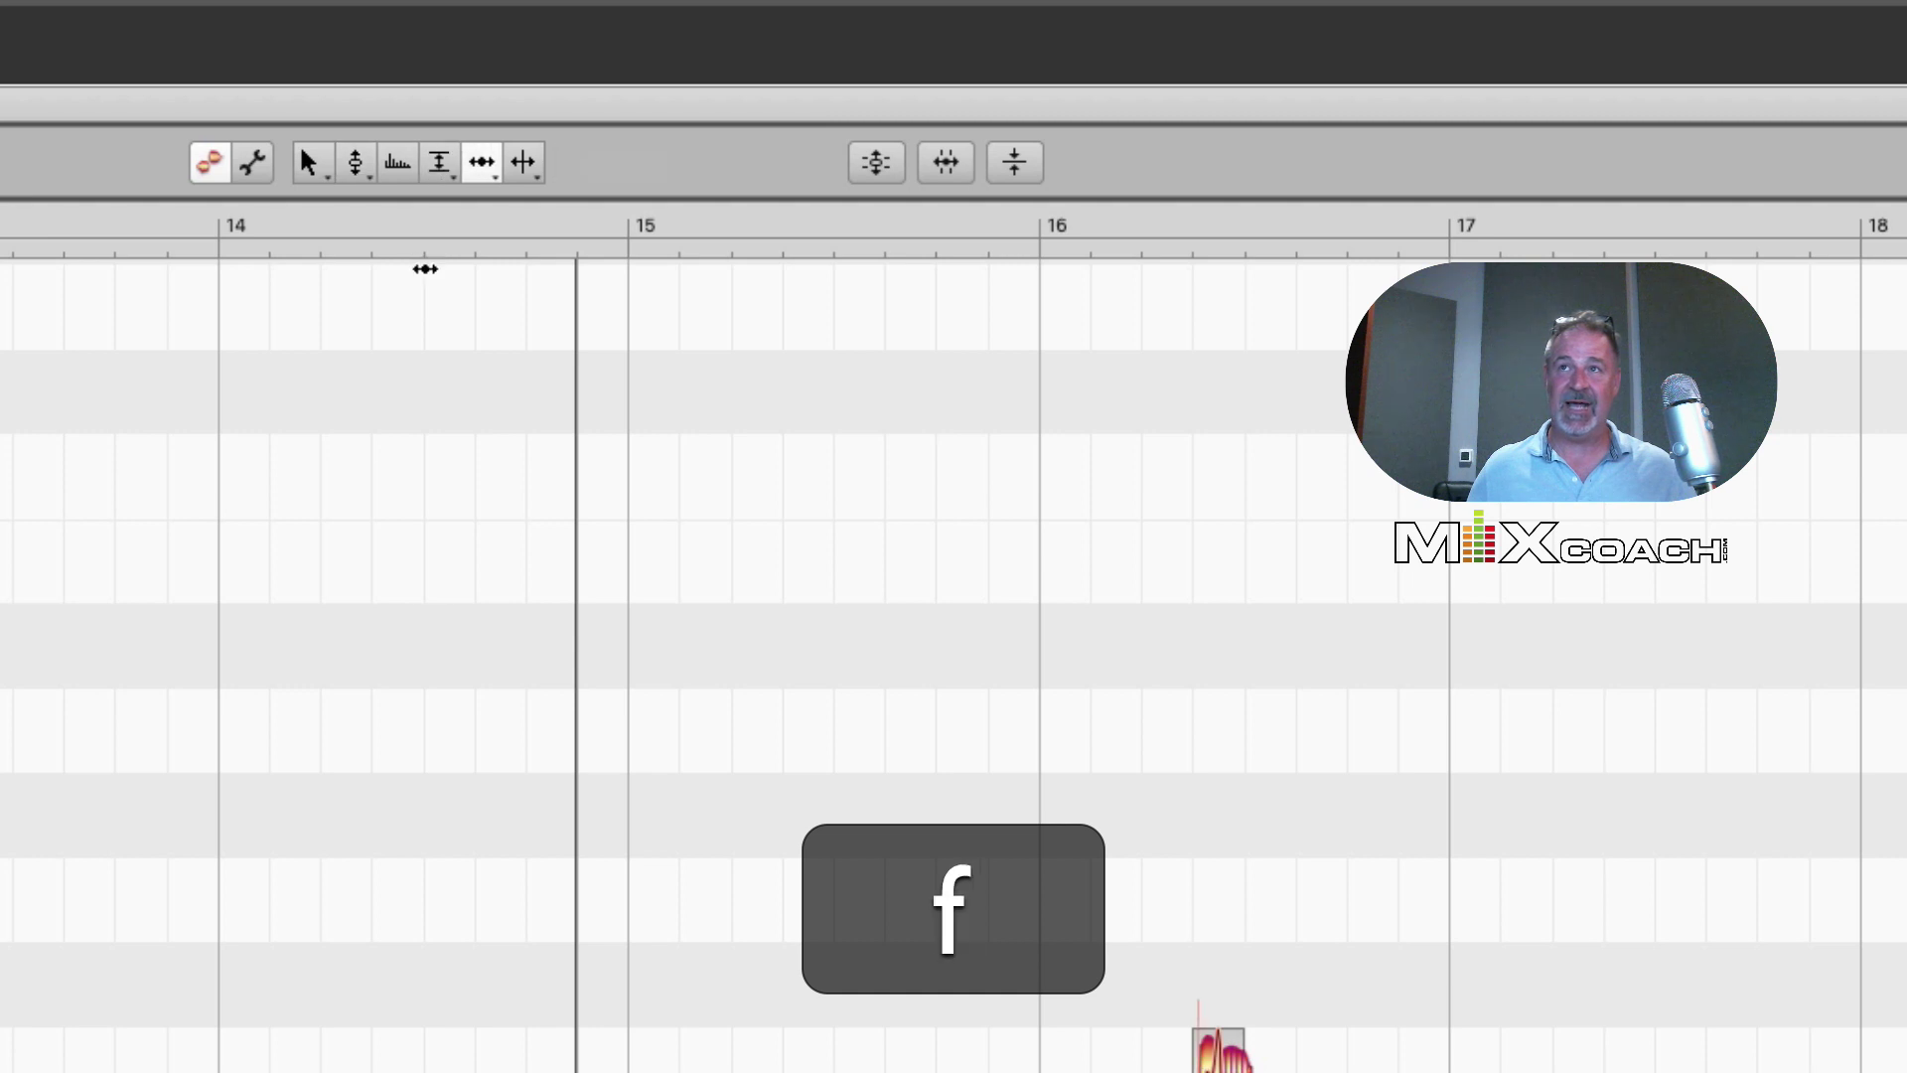
key("g")
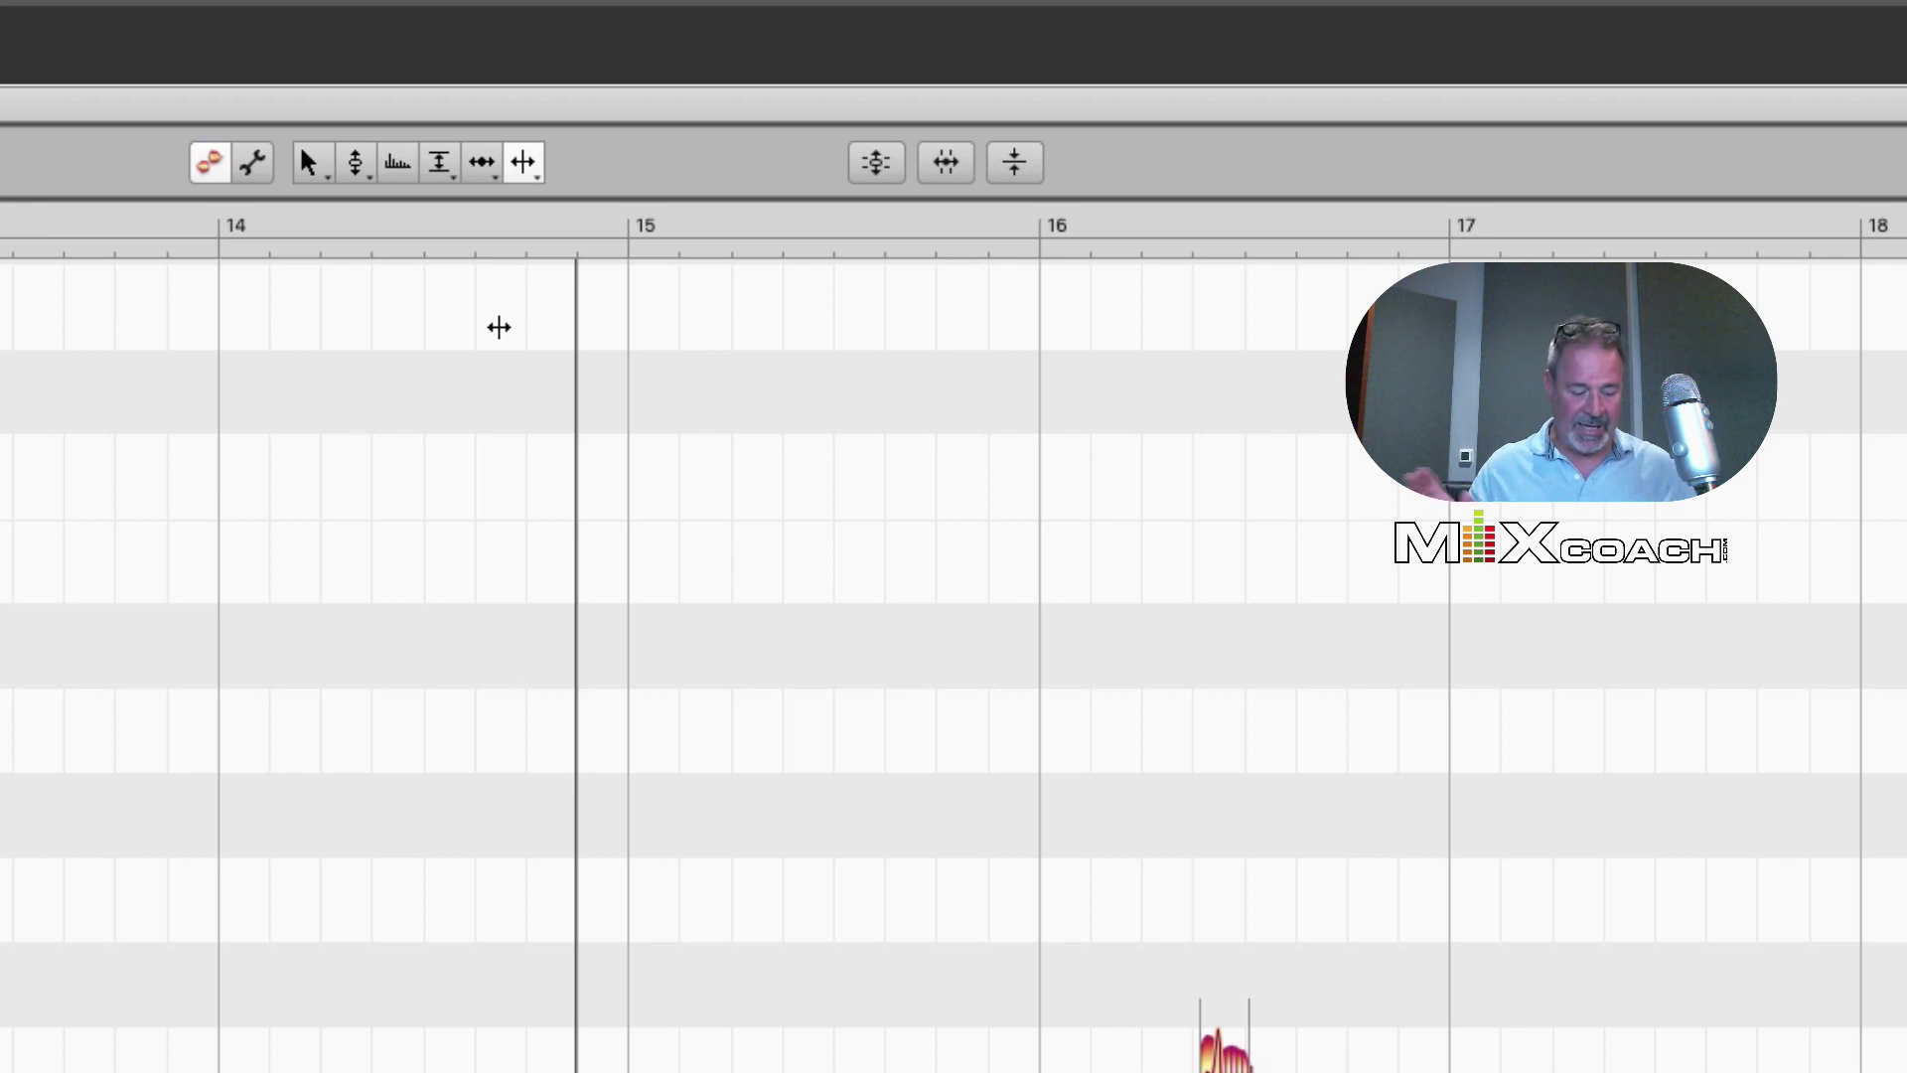
Test Q, A and Z for main, hand and zoom tools, then cycle pitch sub-modes with S
key("q")
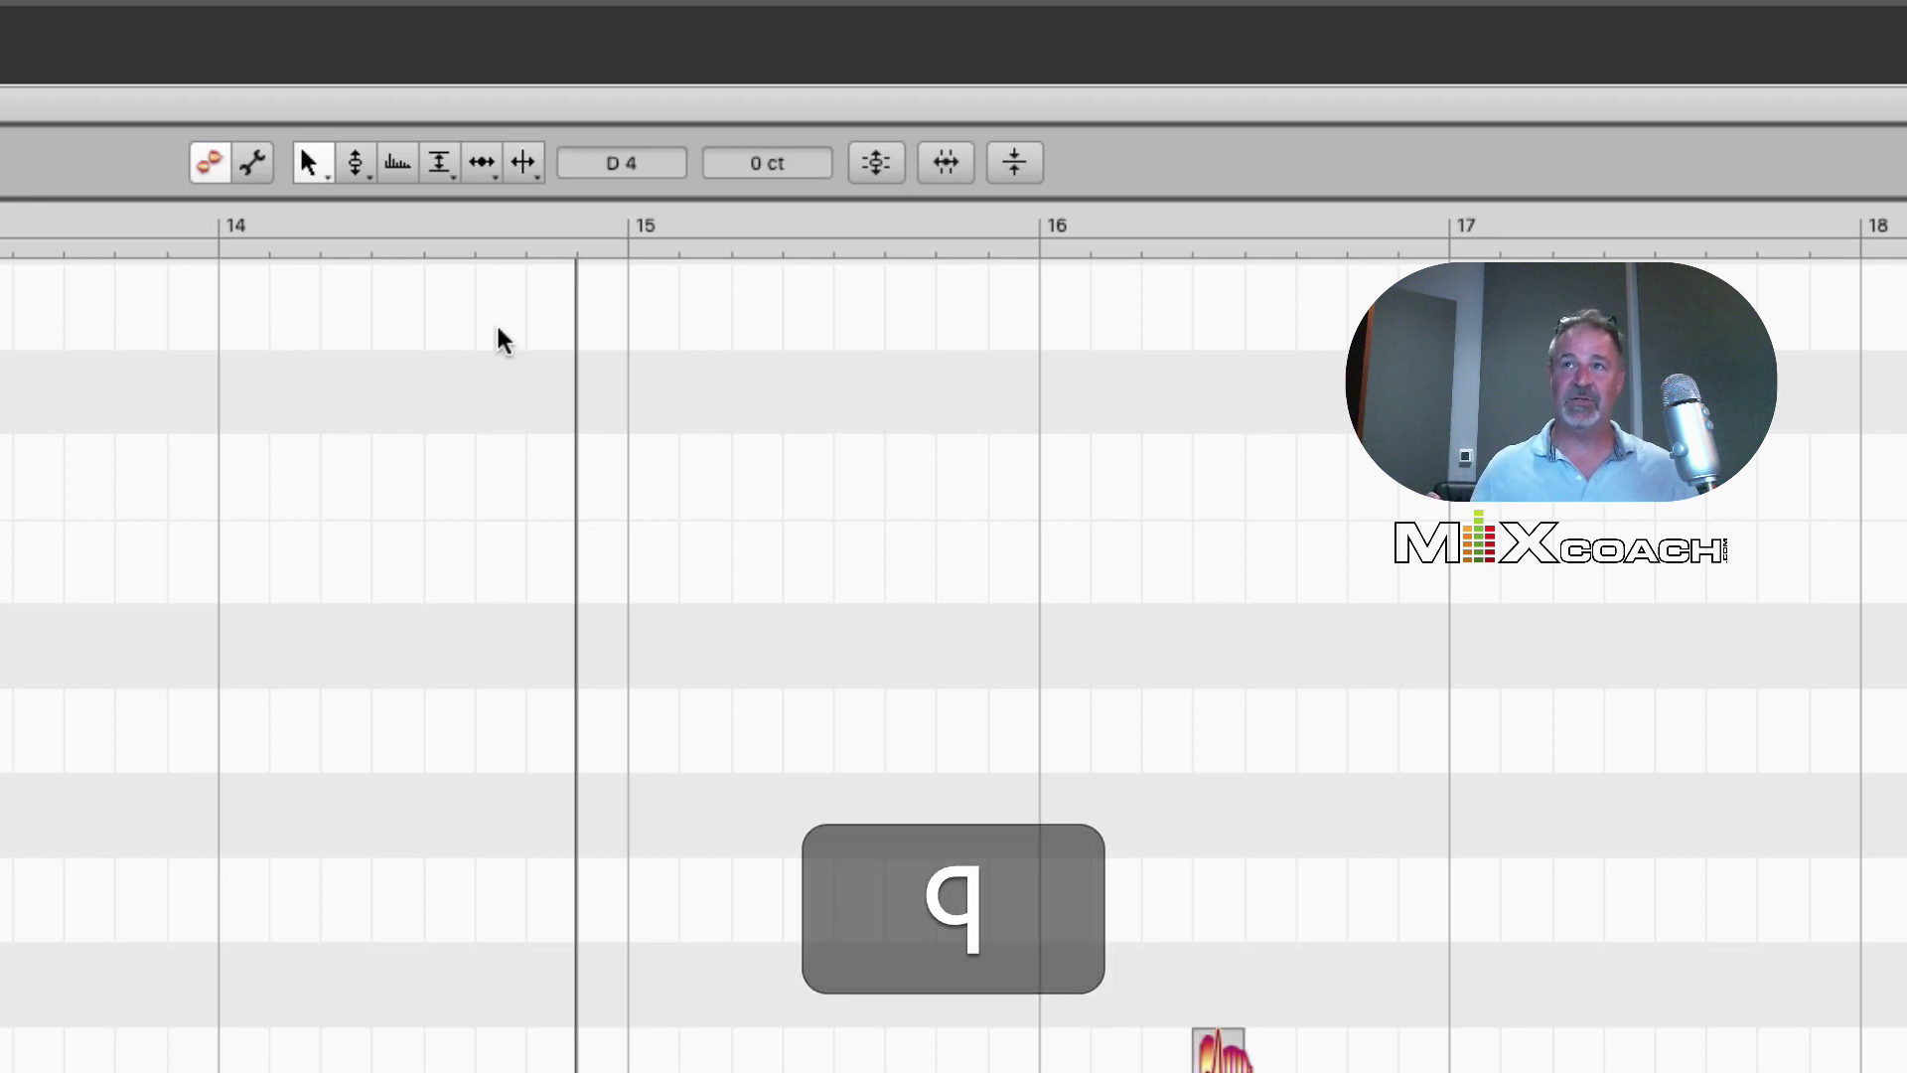
key("a")
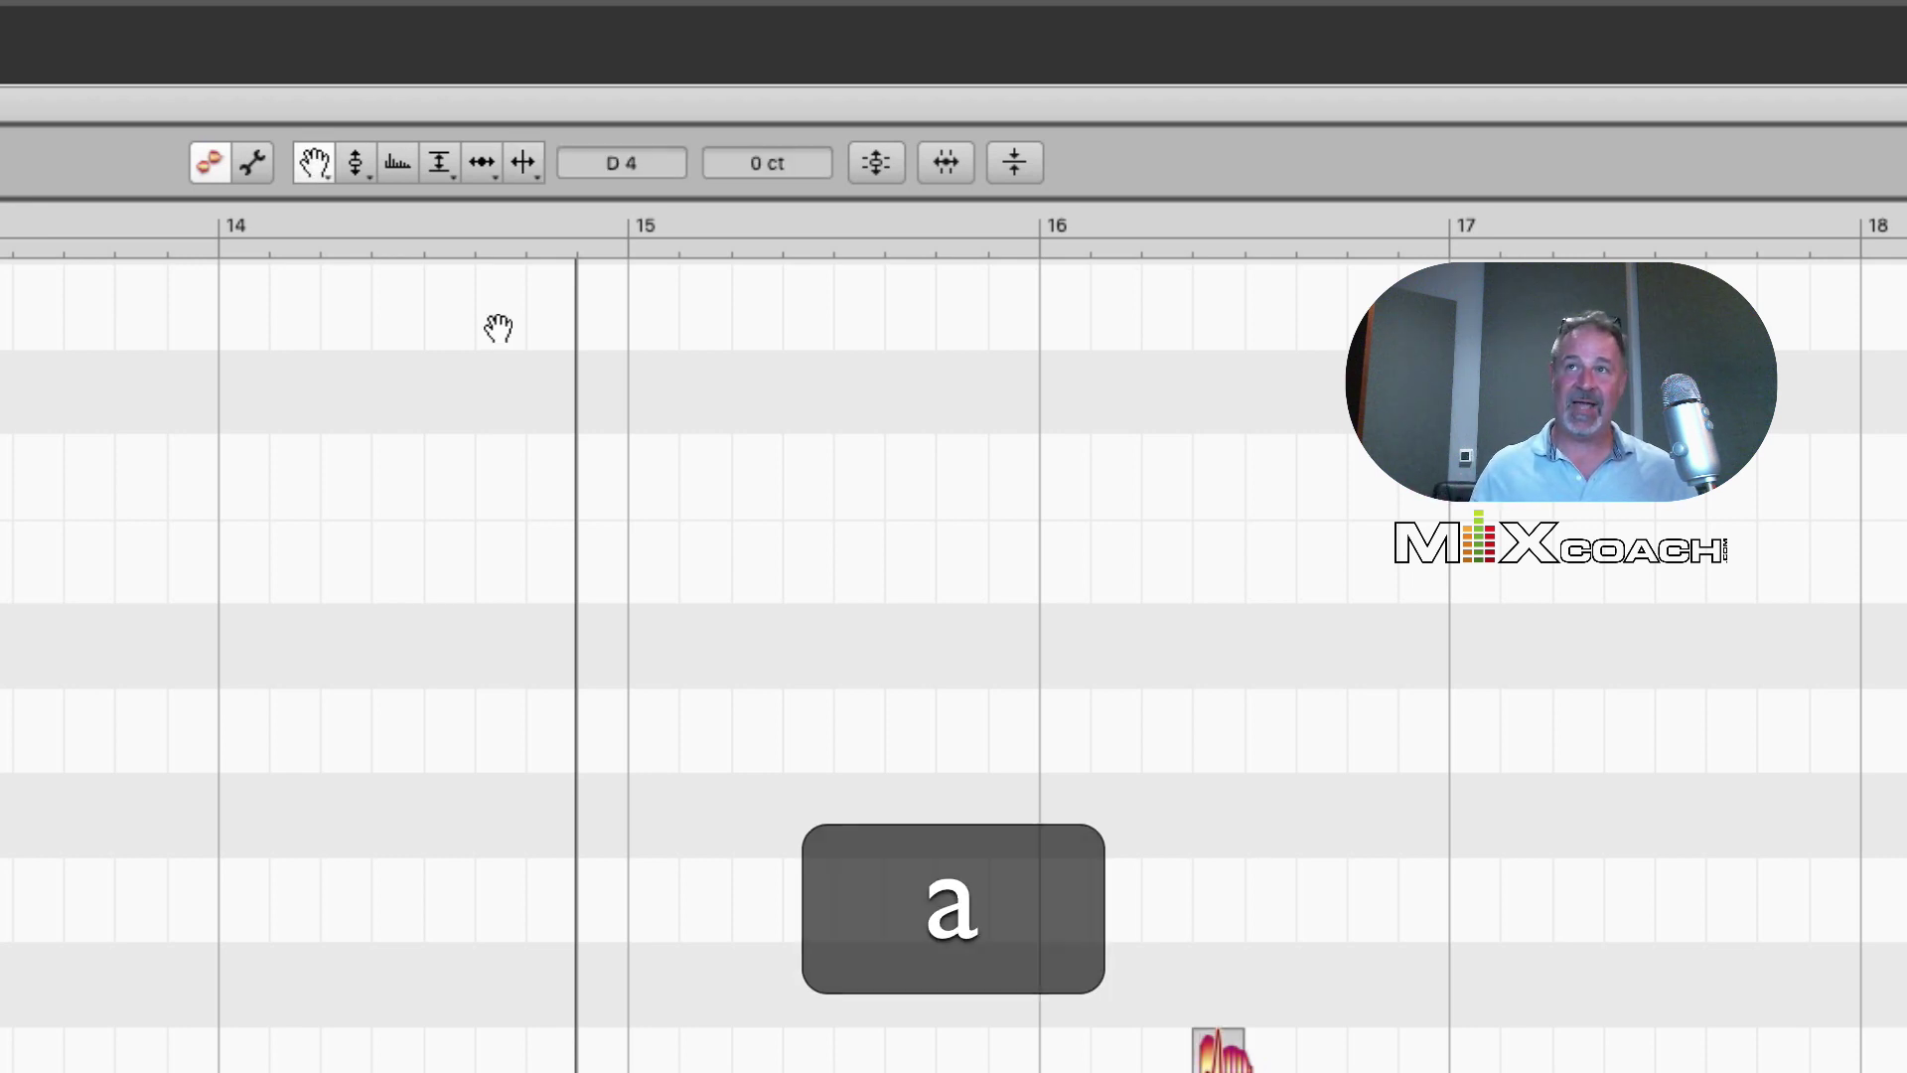
key("z")
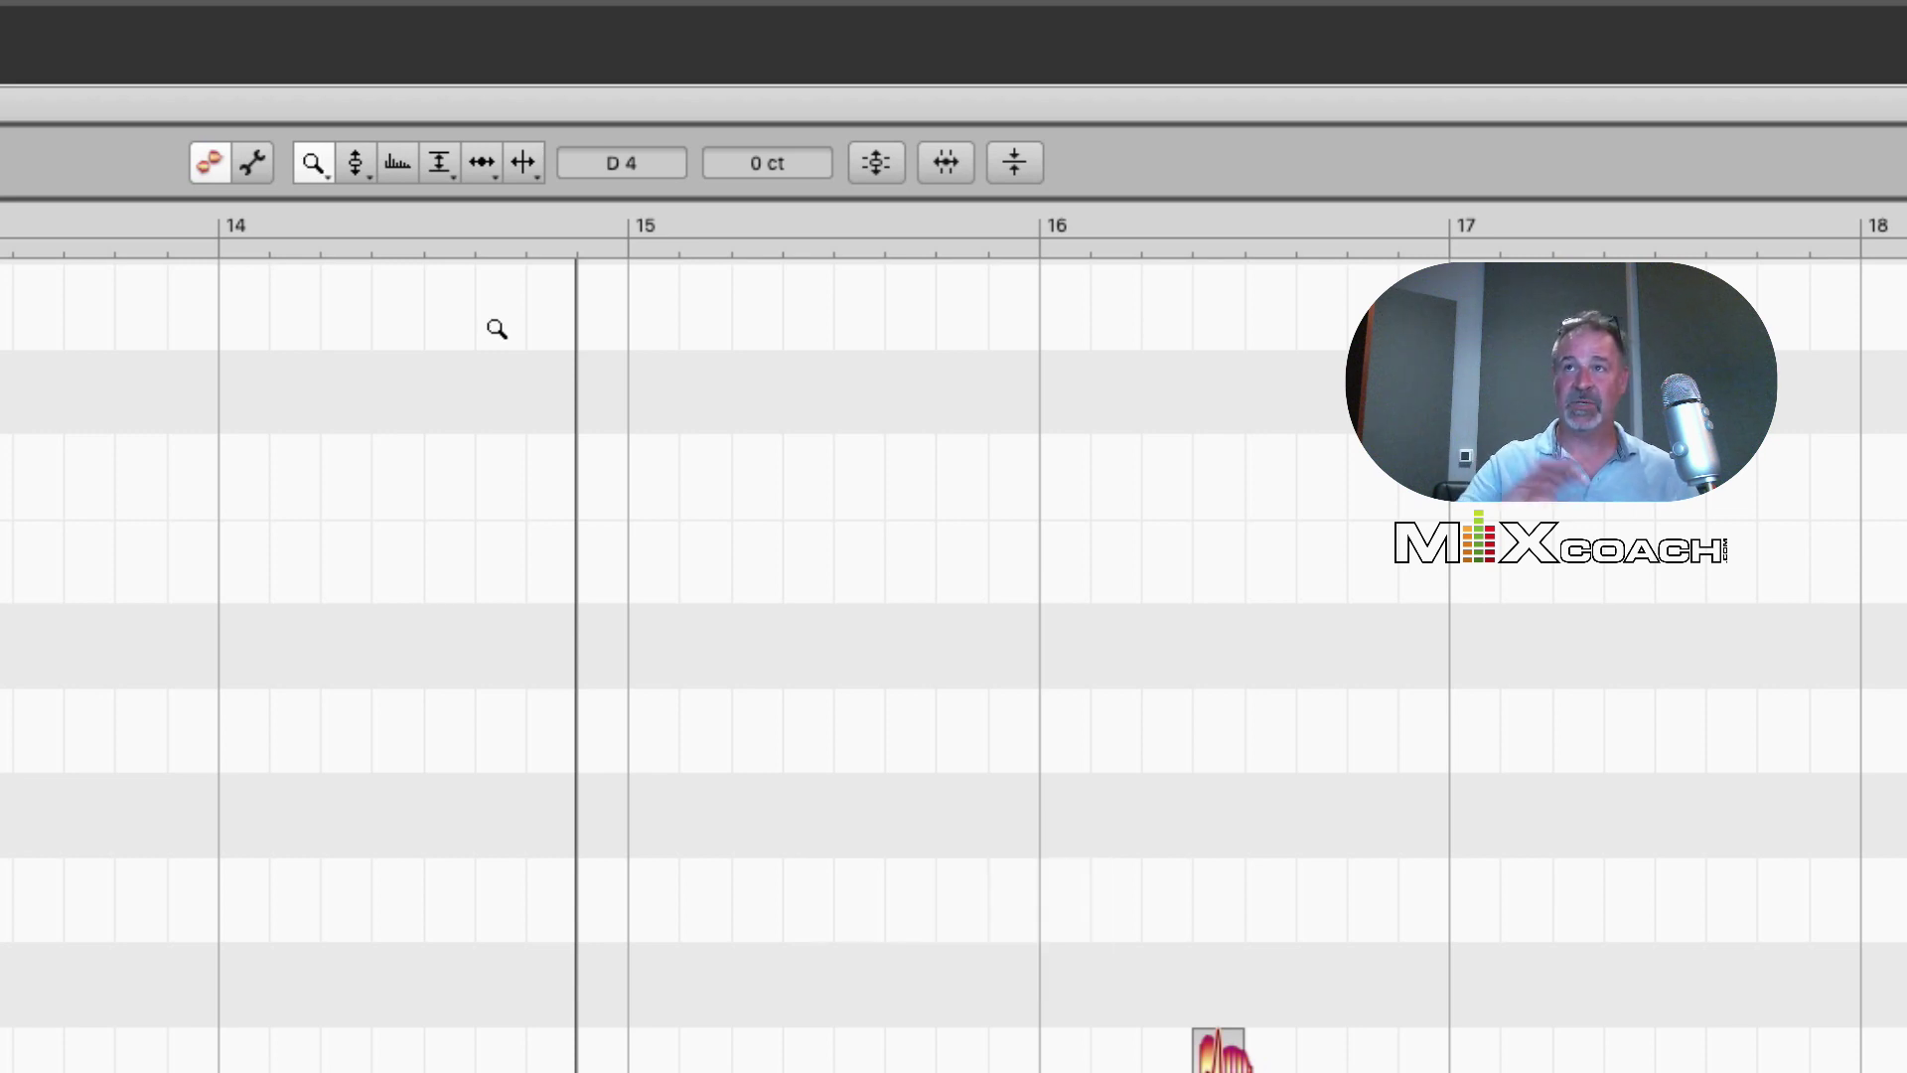
key("s")
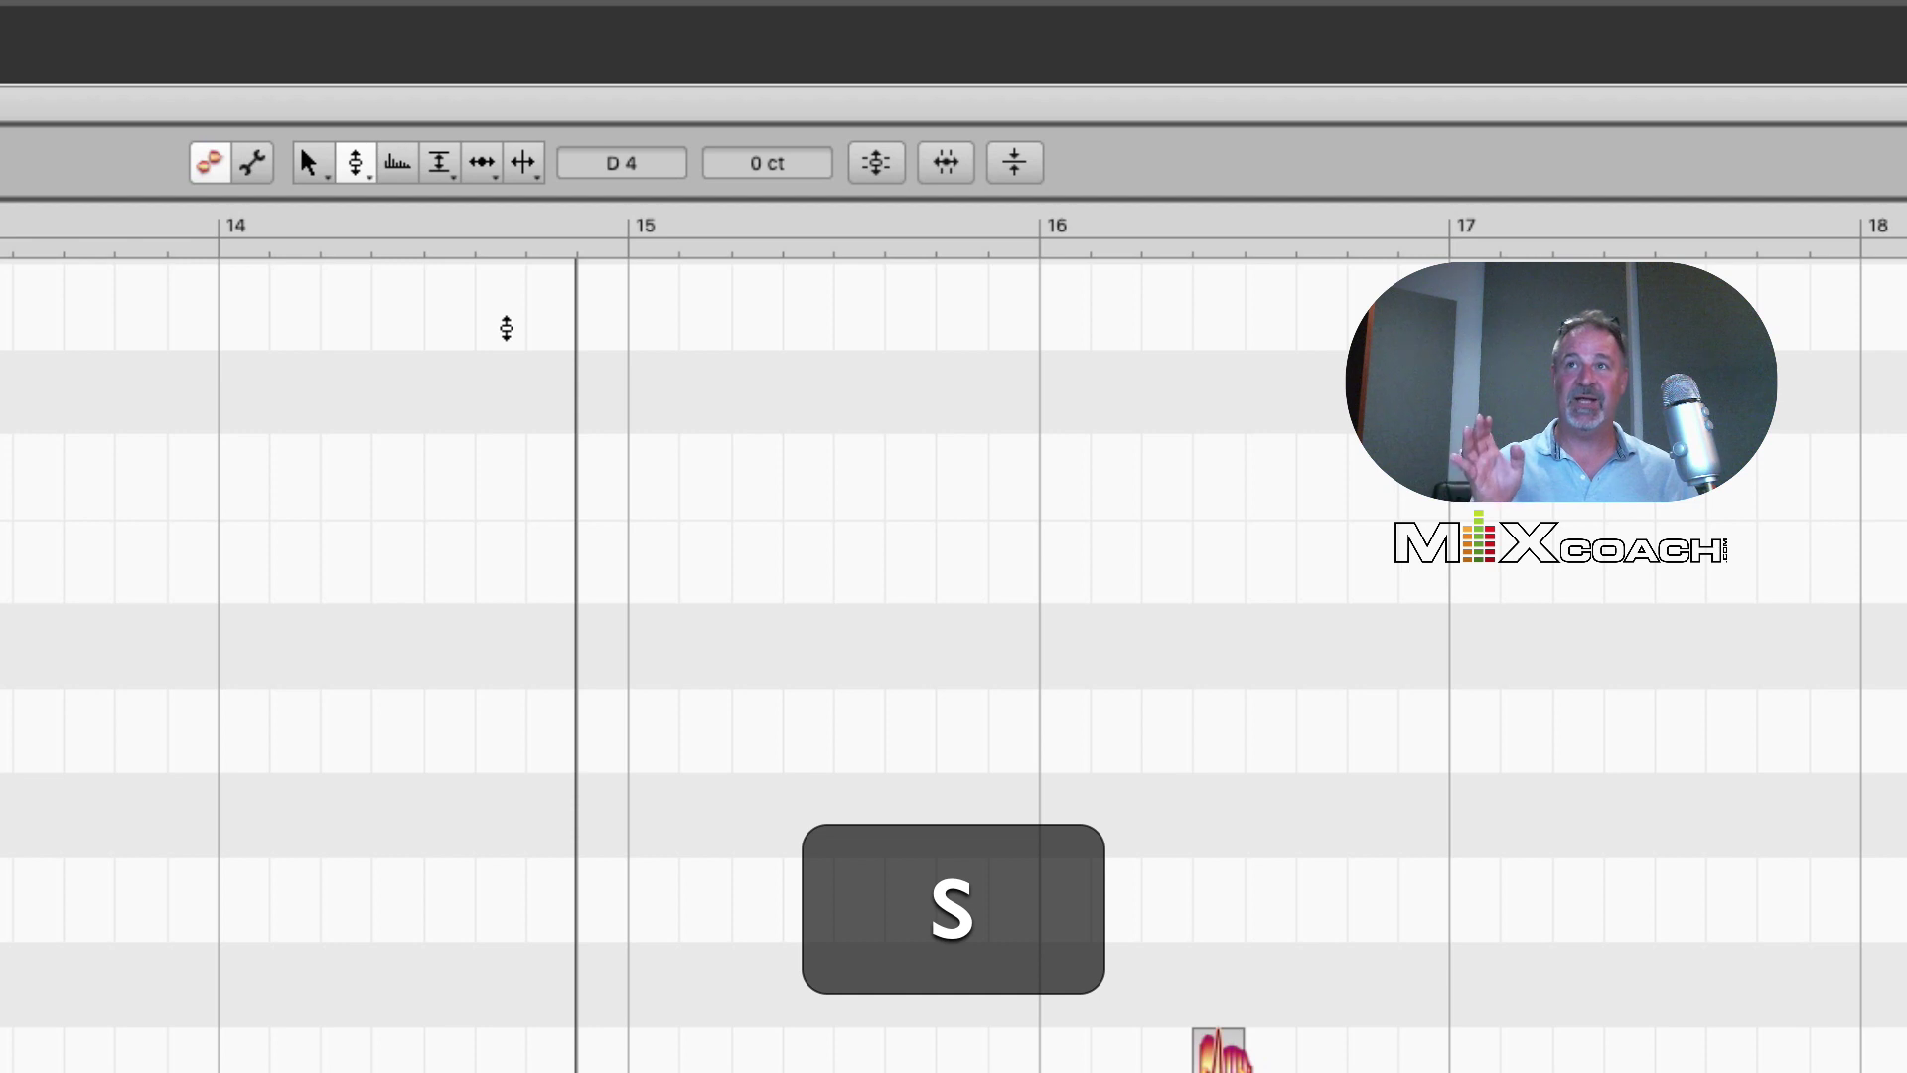
key("s")
key("s")
key("s")
key("s")
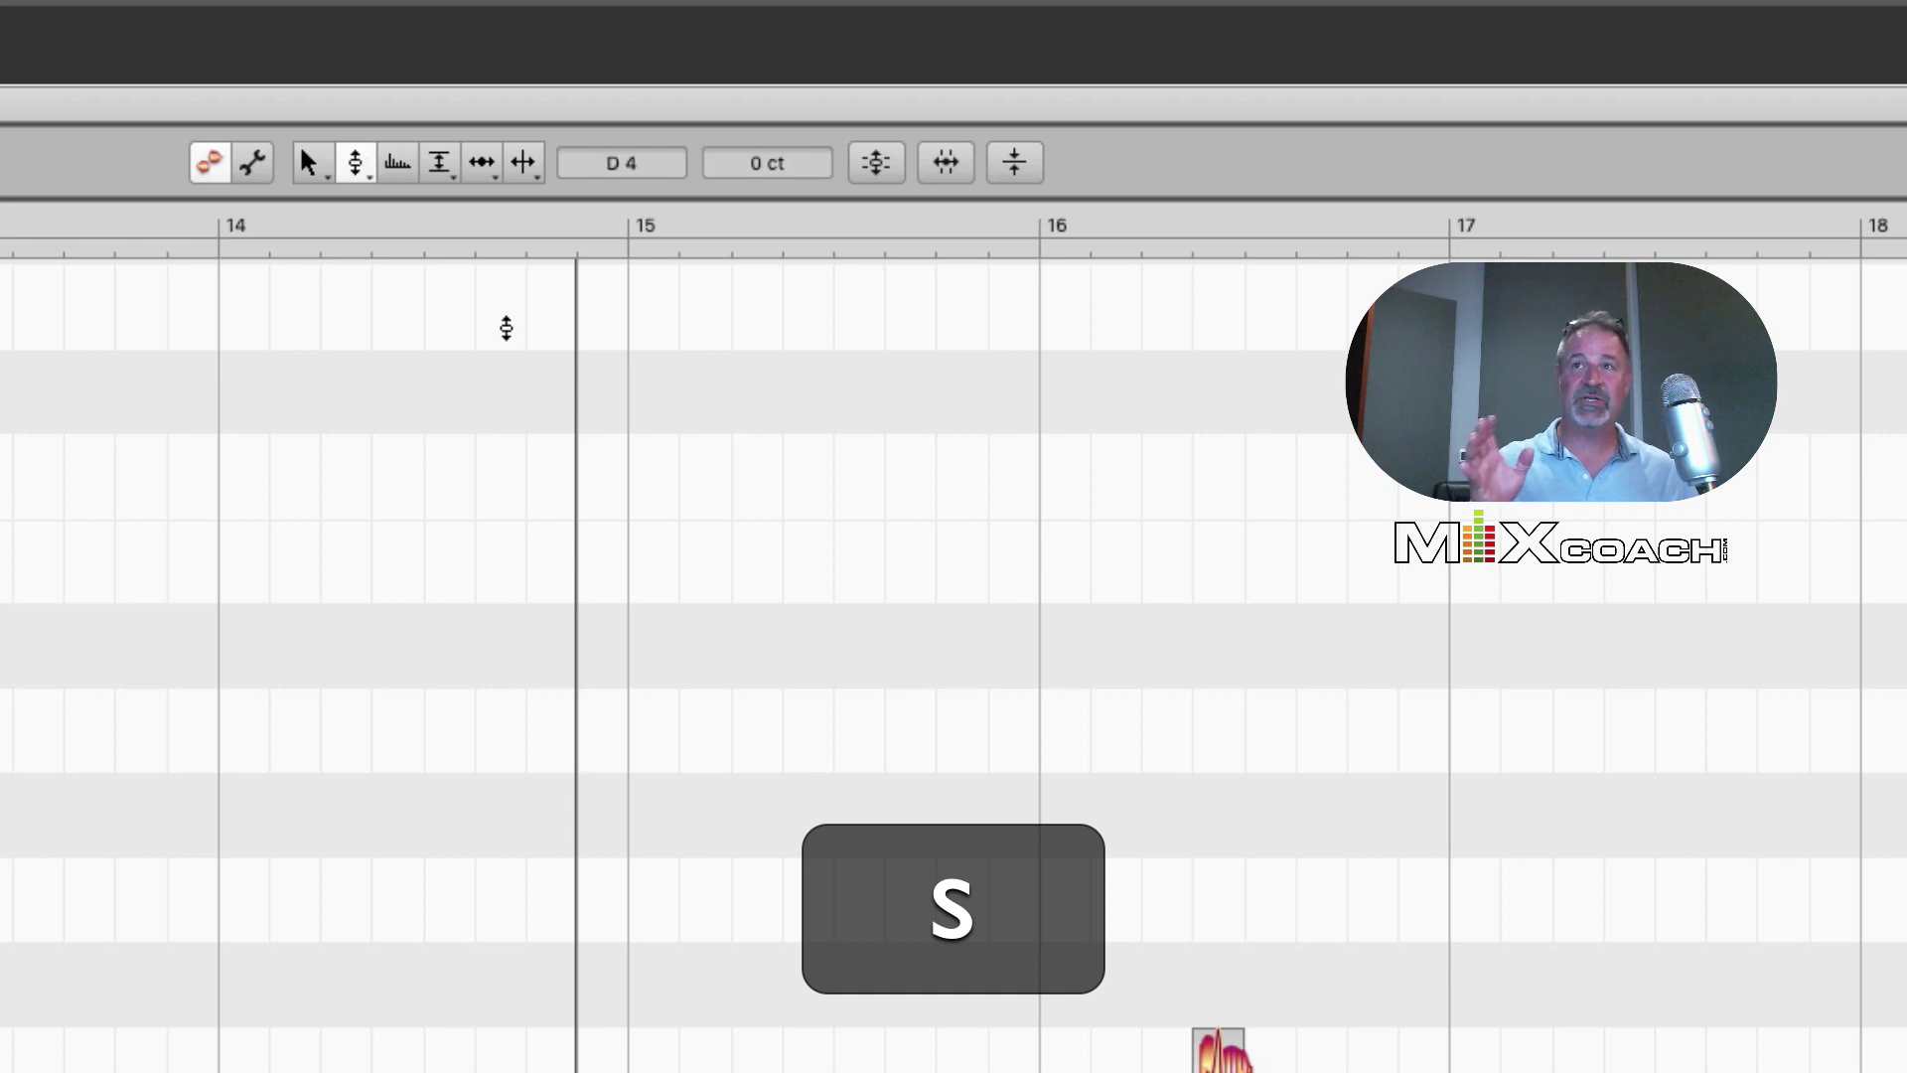
key("s")
key("s")
key("s")
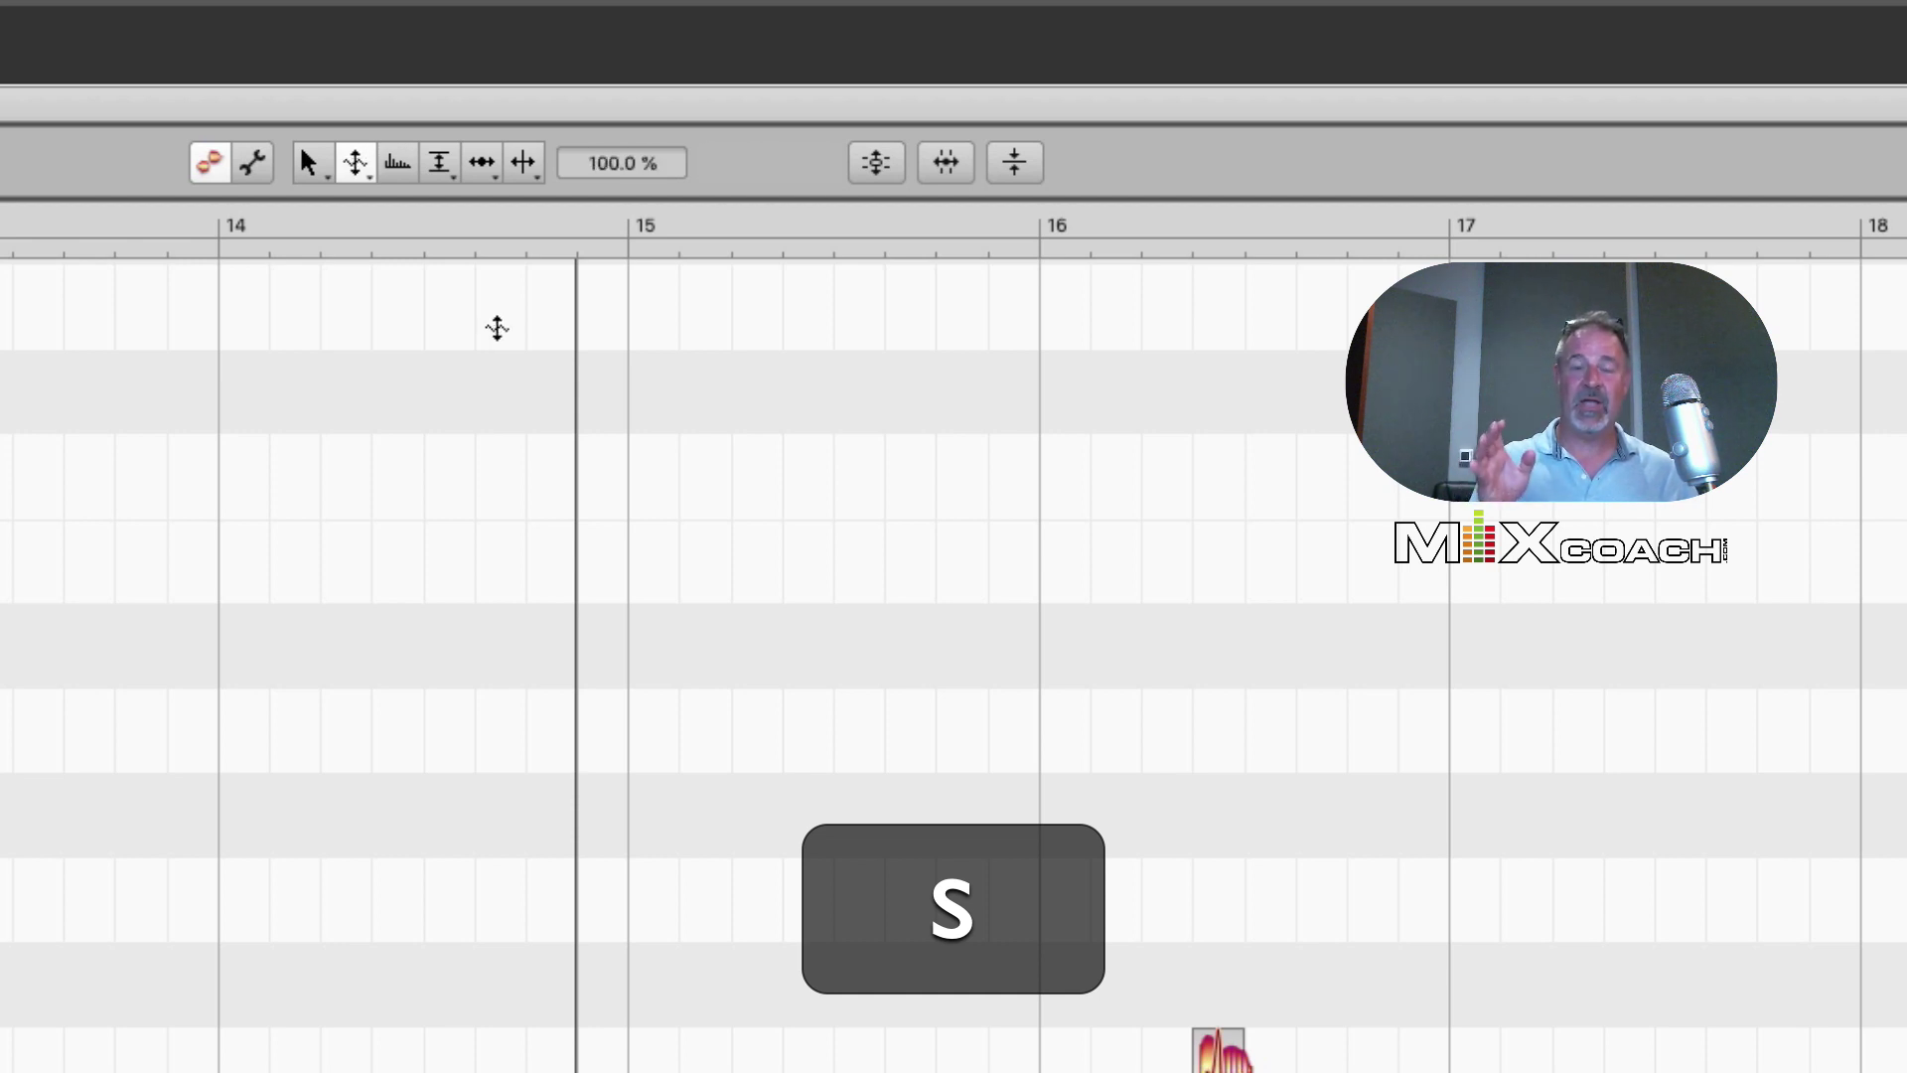
key("s")
key("s")
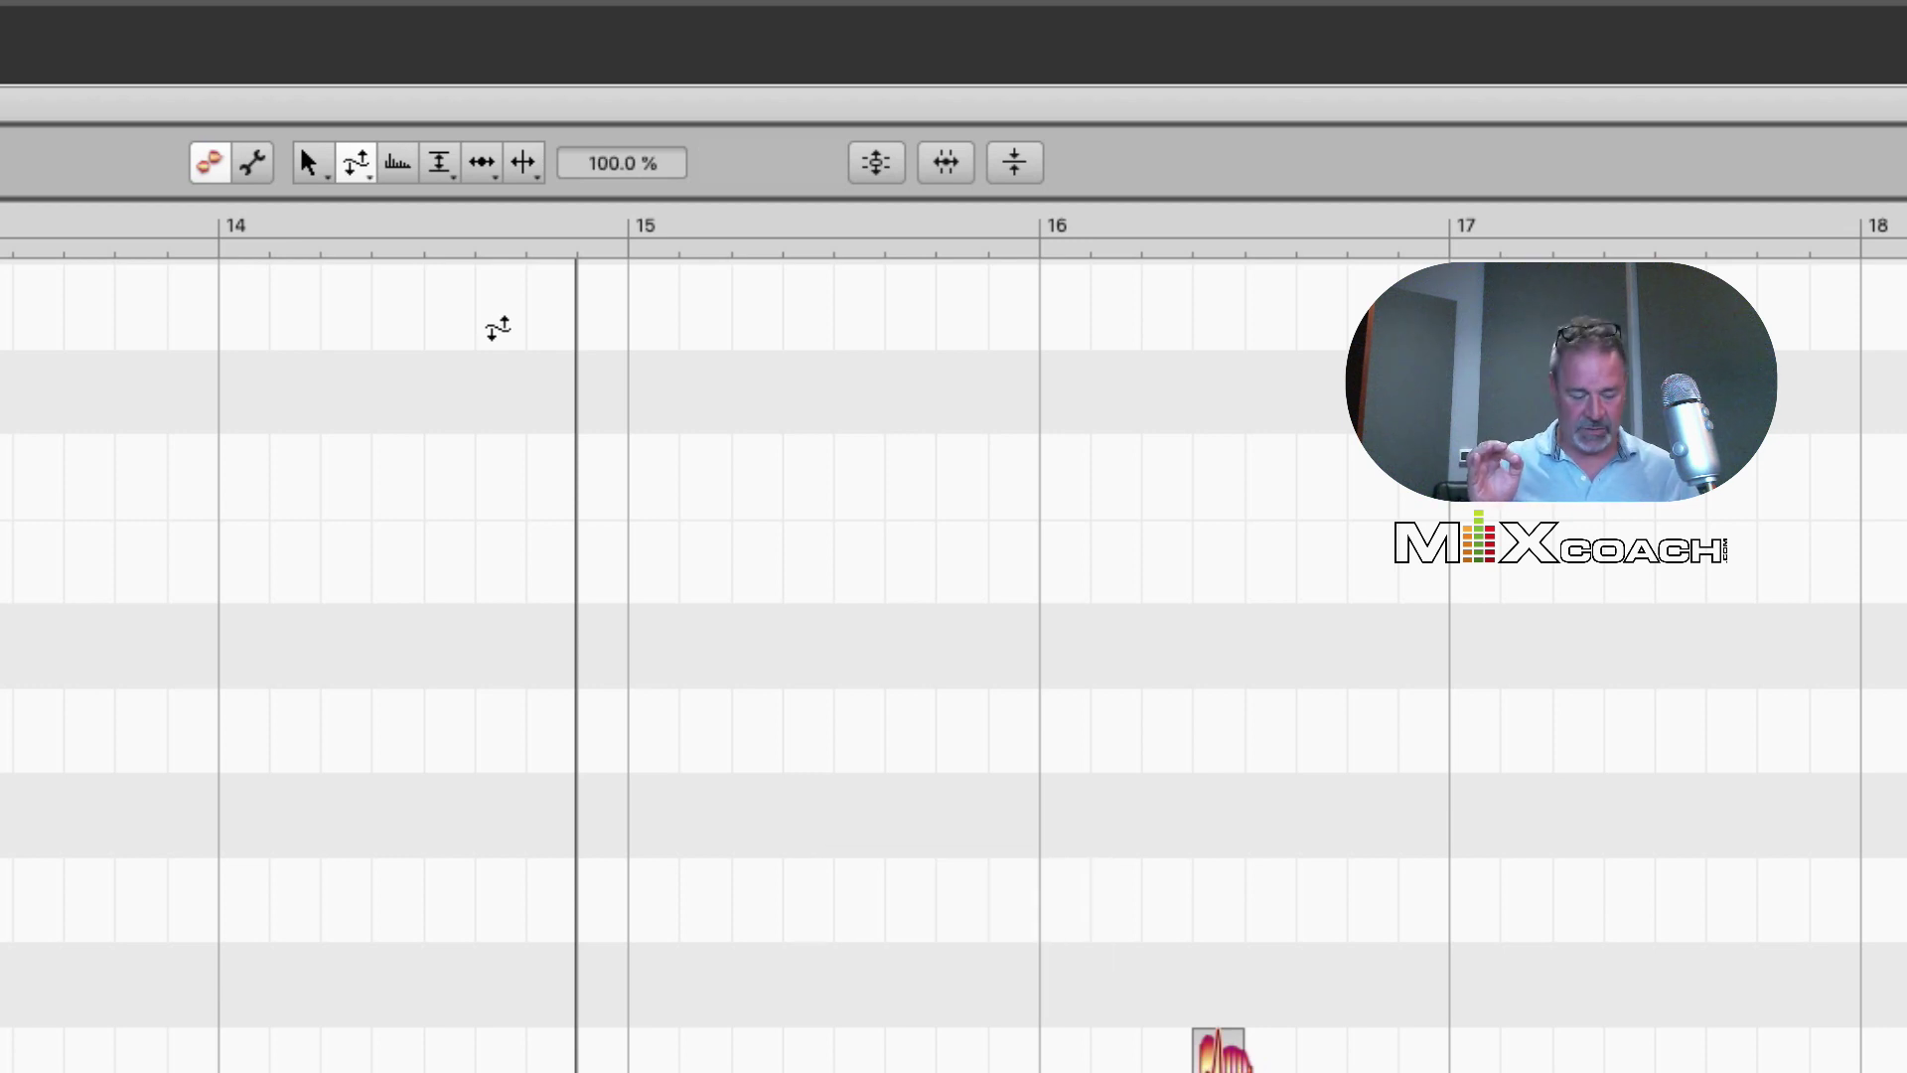
Cycle the amplitude fade mode with D, then time and note separation tools with F and G
key("d")
key("d")
key("d")
key("d")
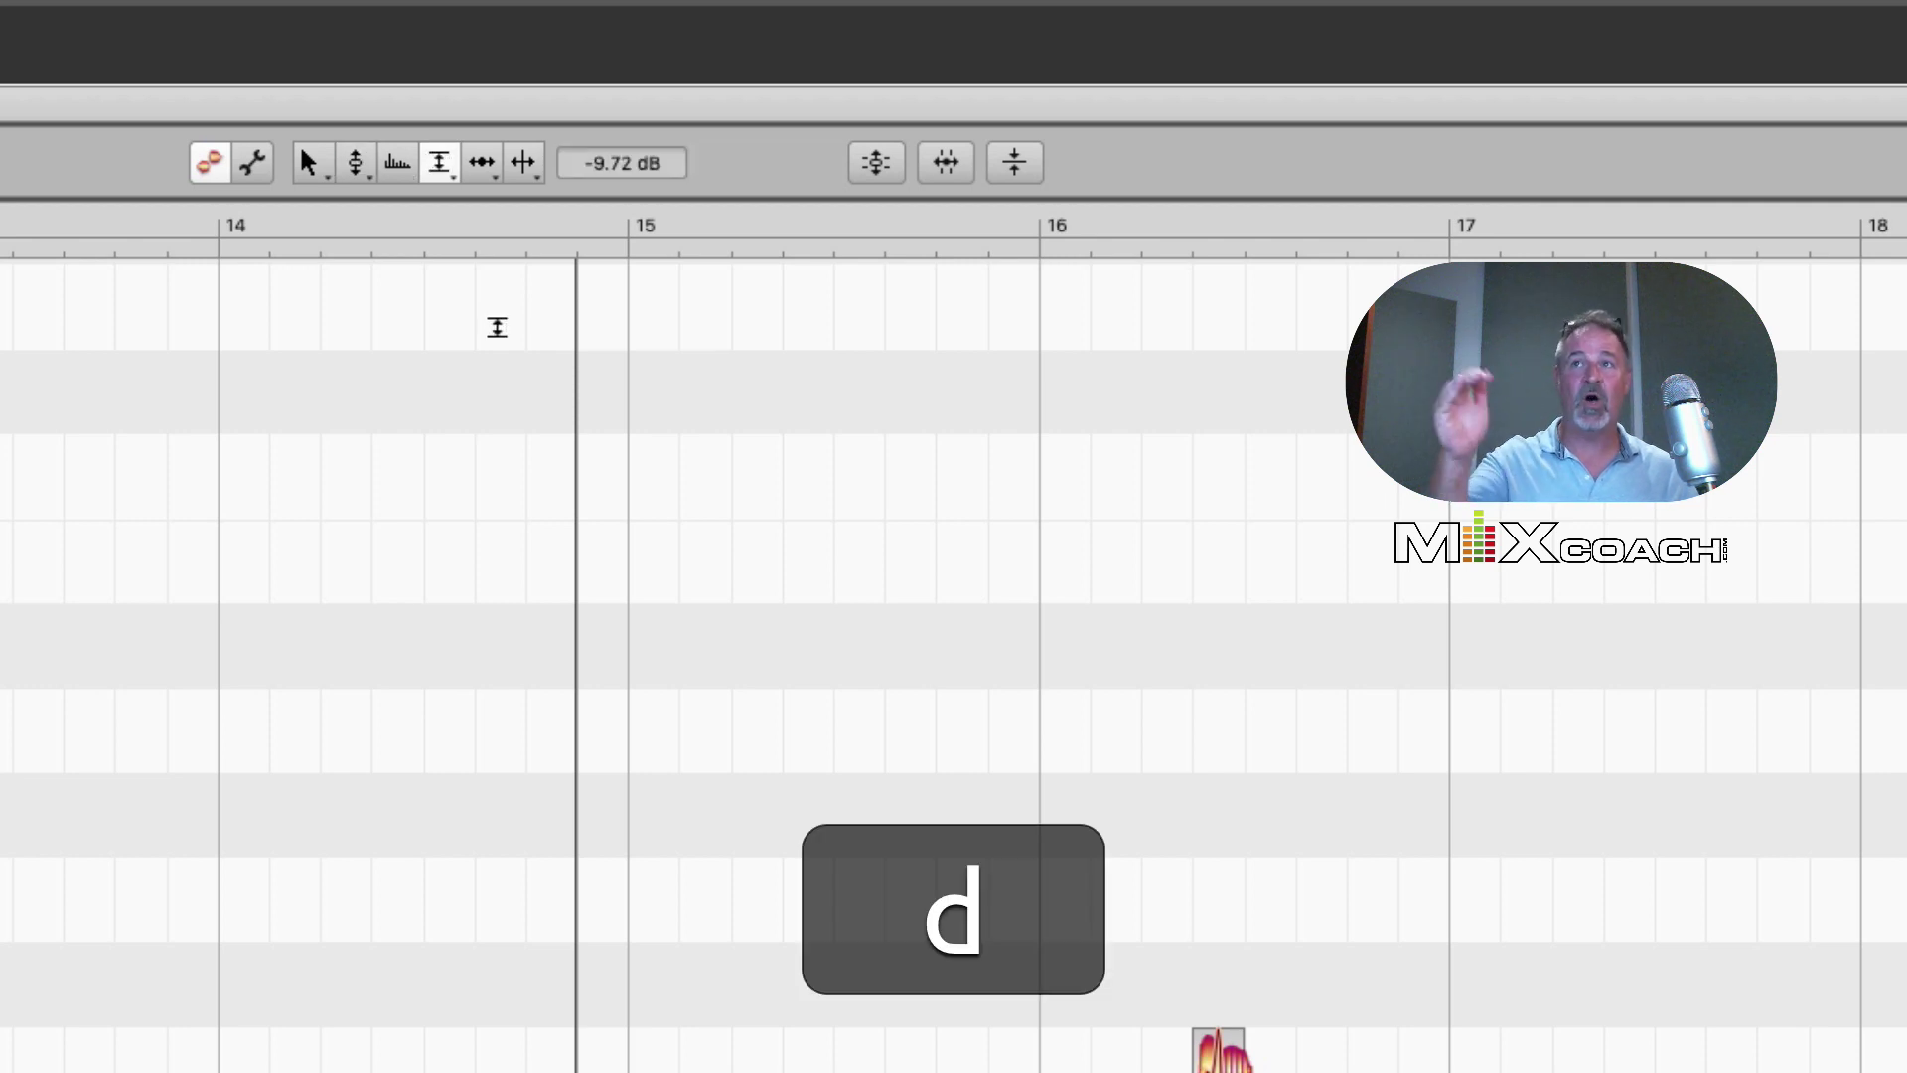
key("d")
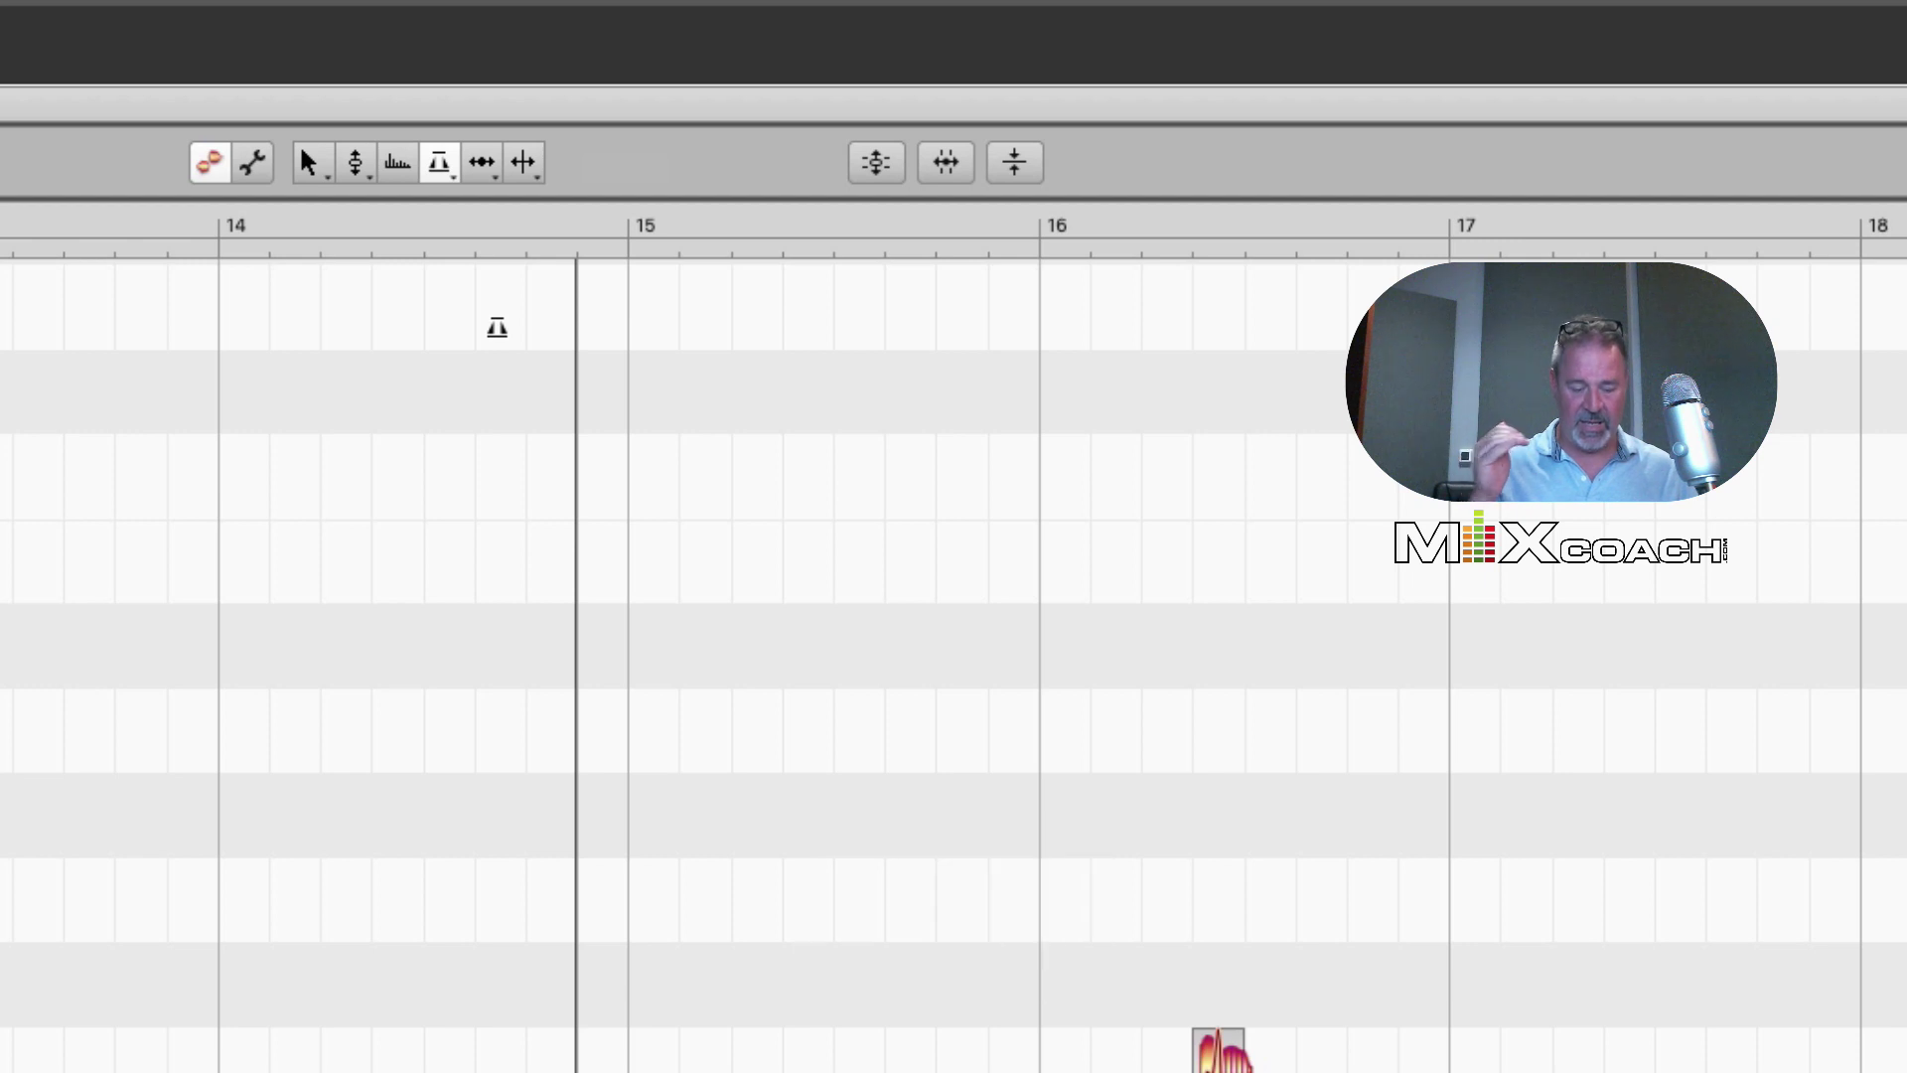
key("f")
key("f")
key("f")
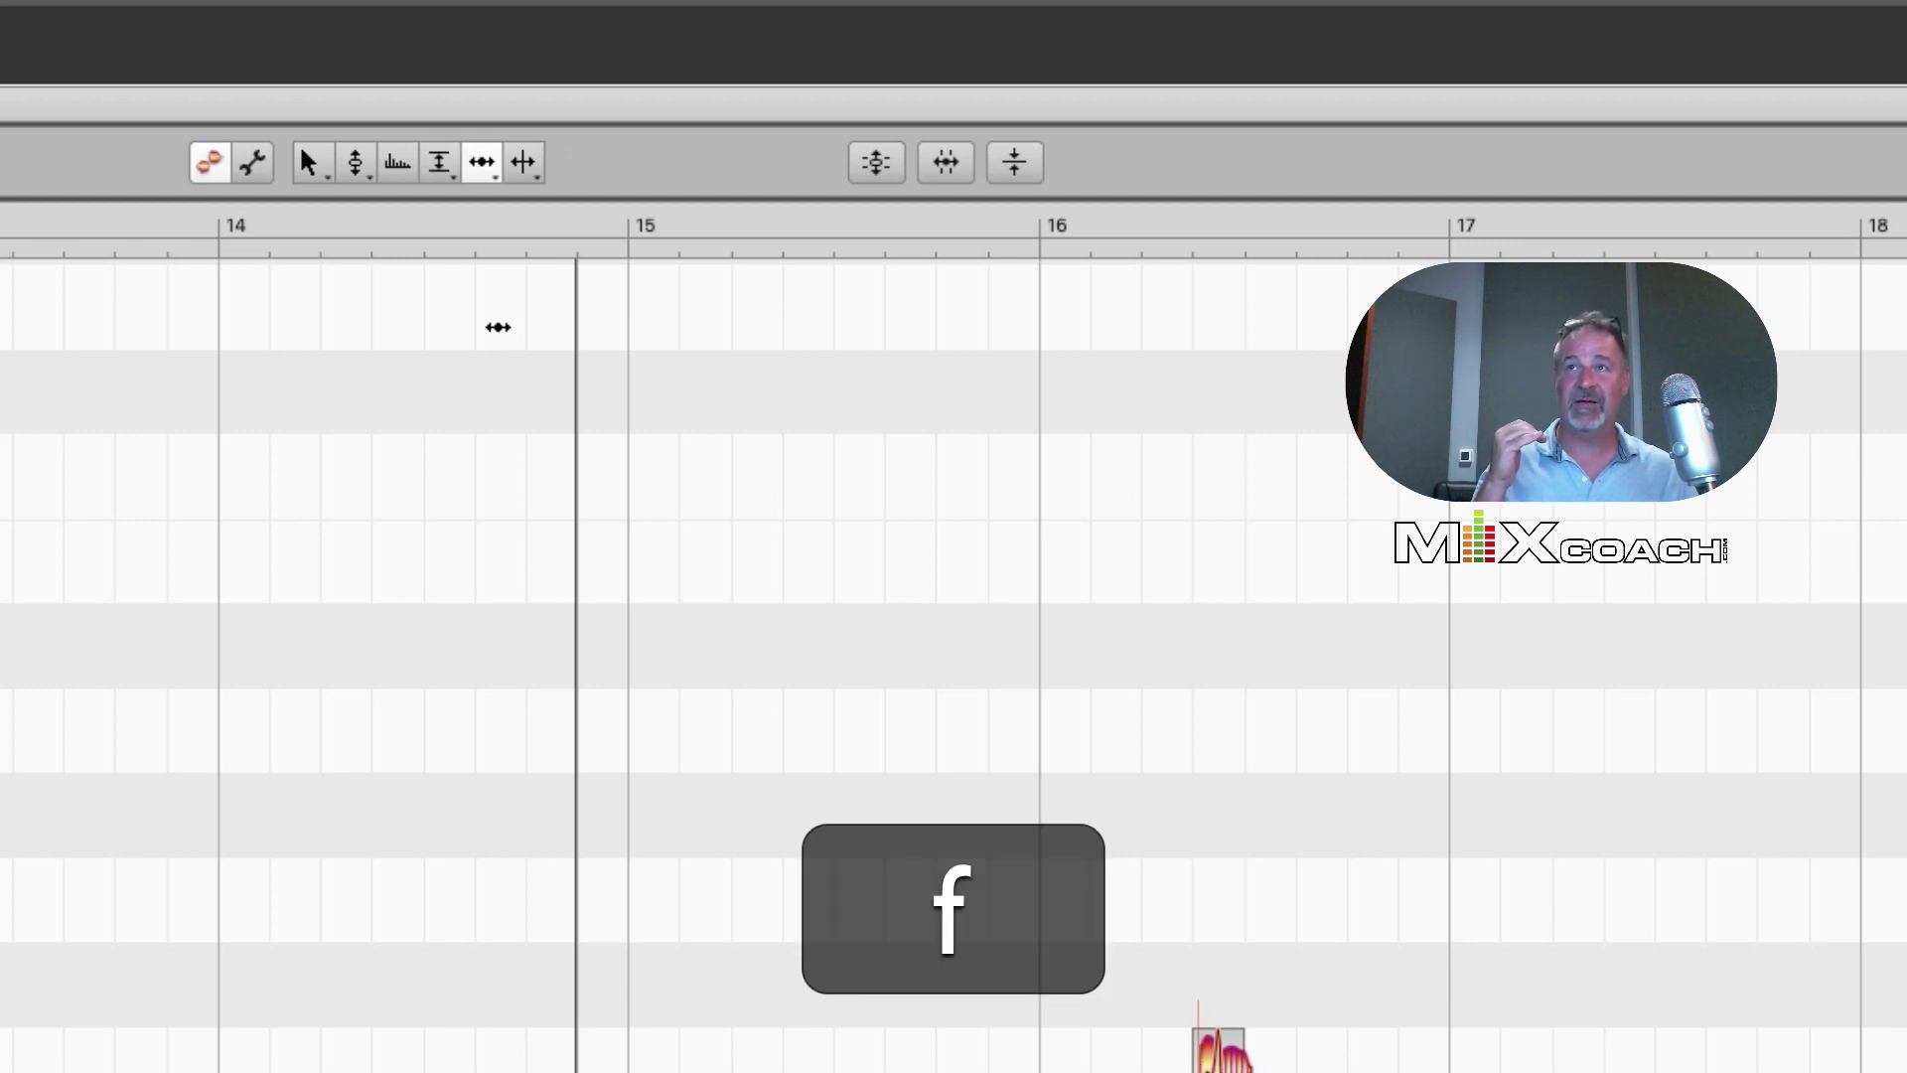
key("g")
key("g")
key("g")
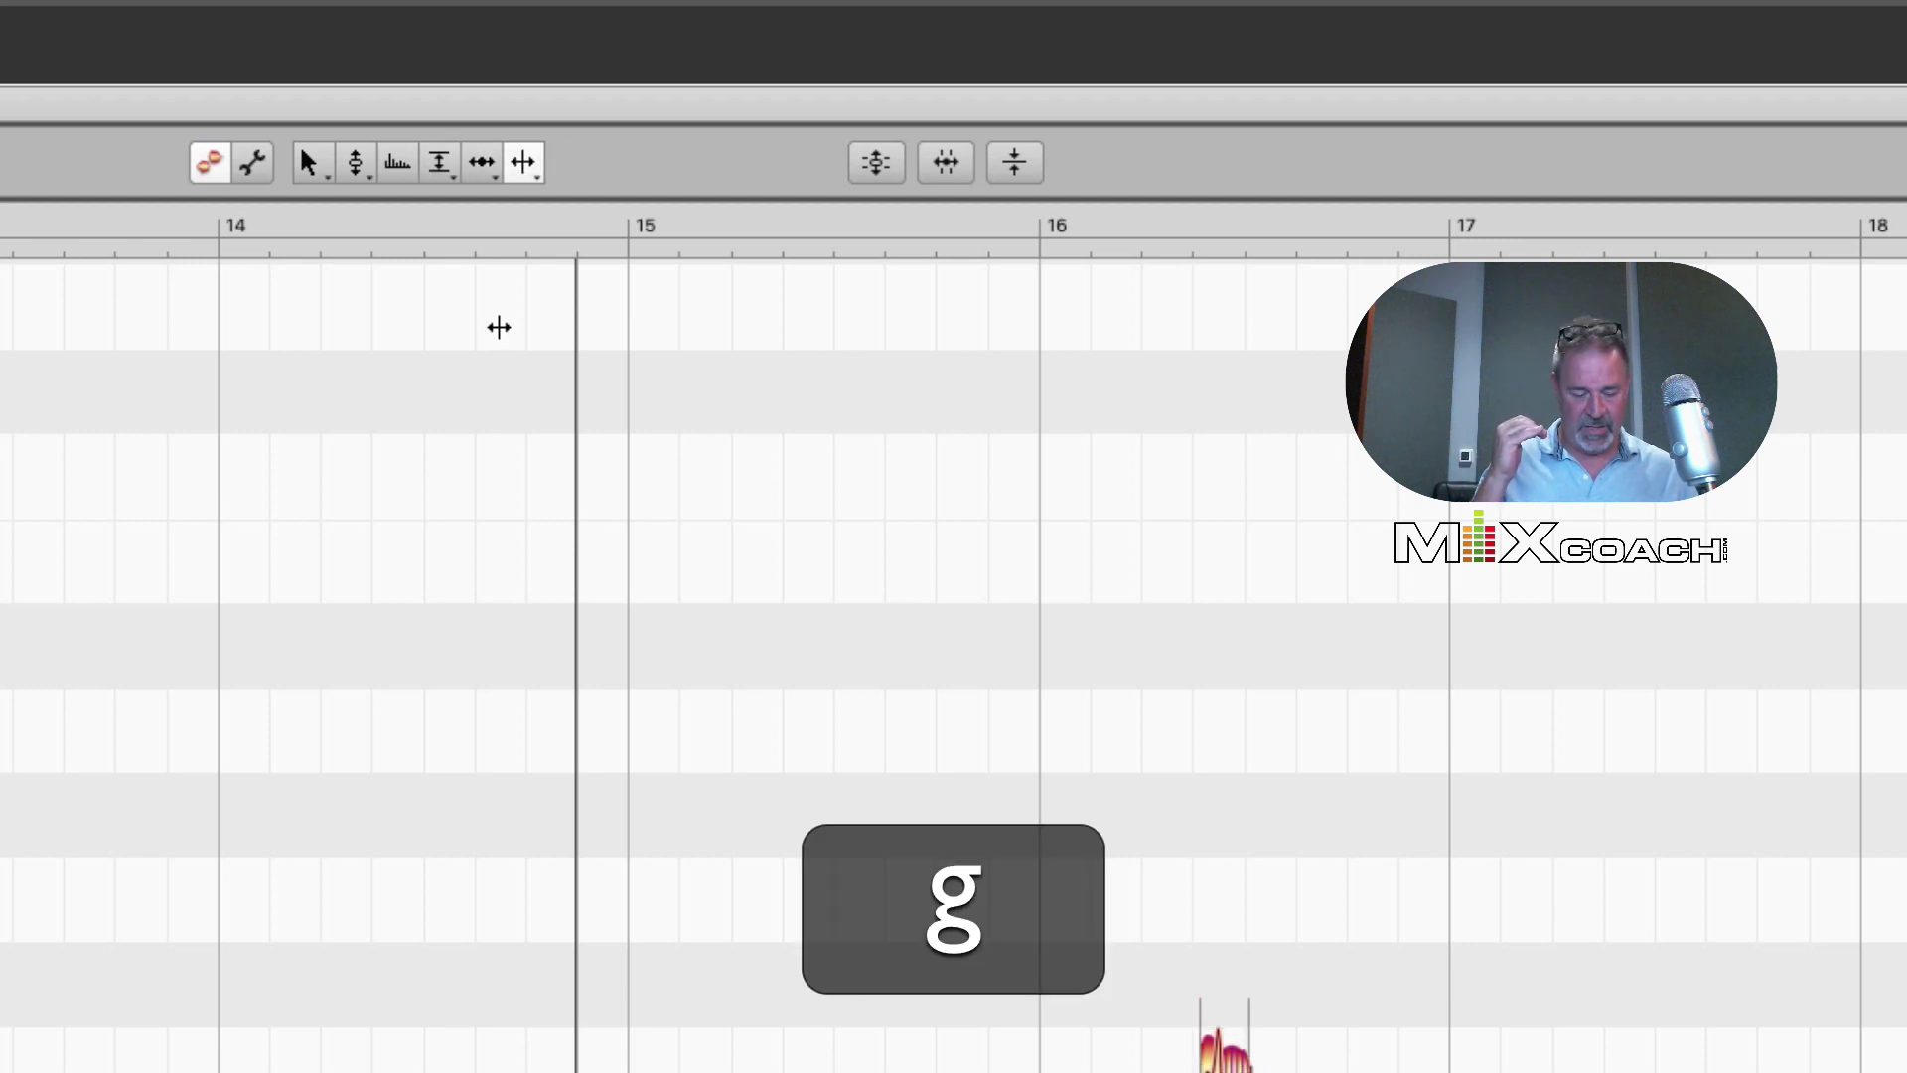
key("g")
key("g")
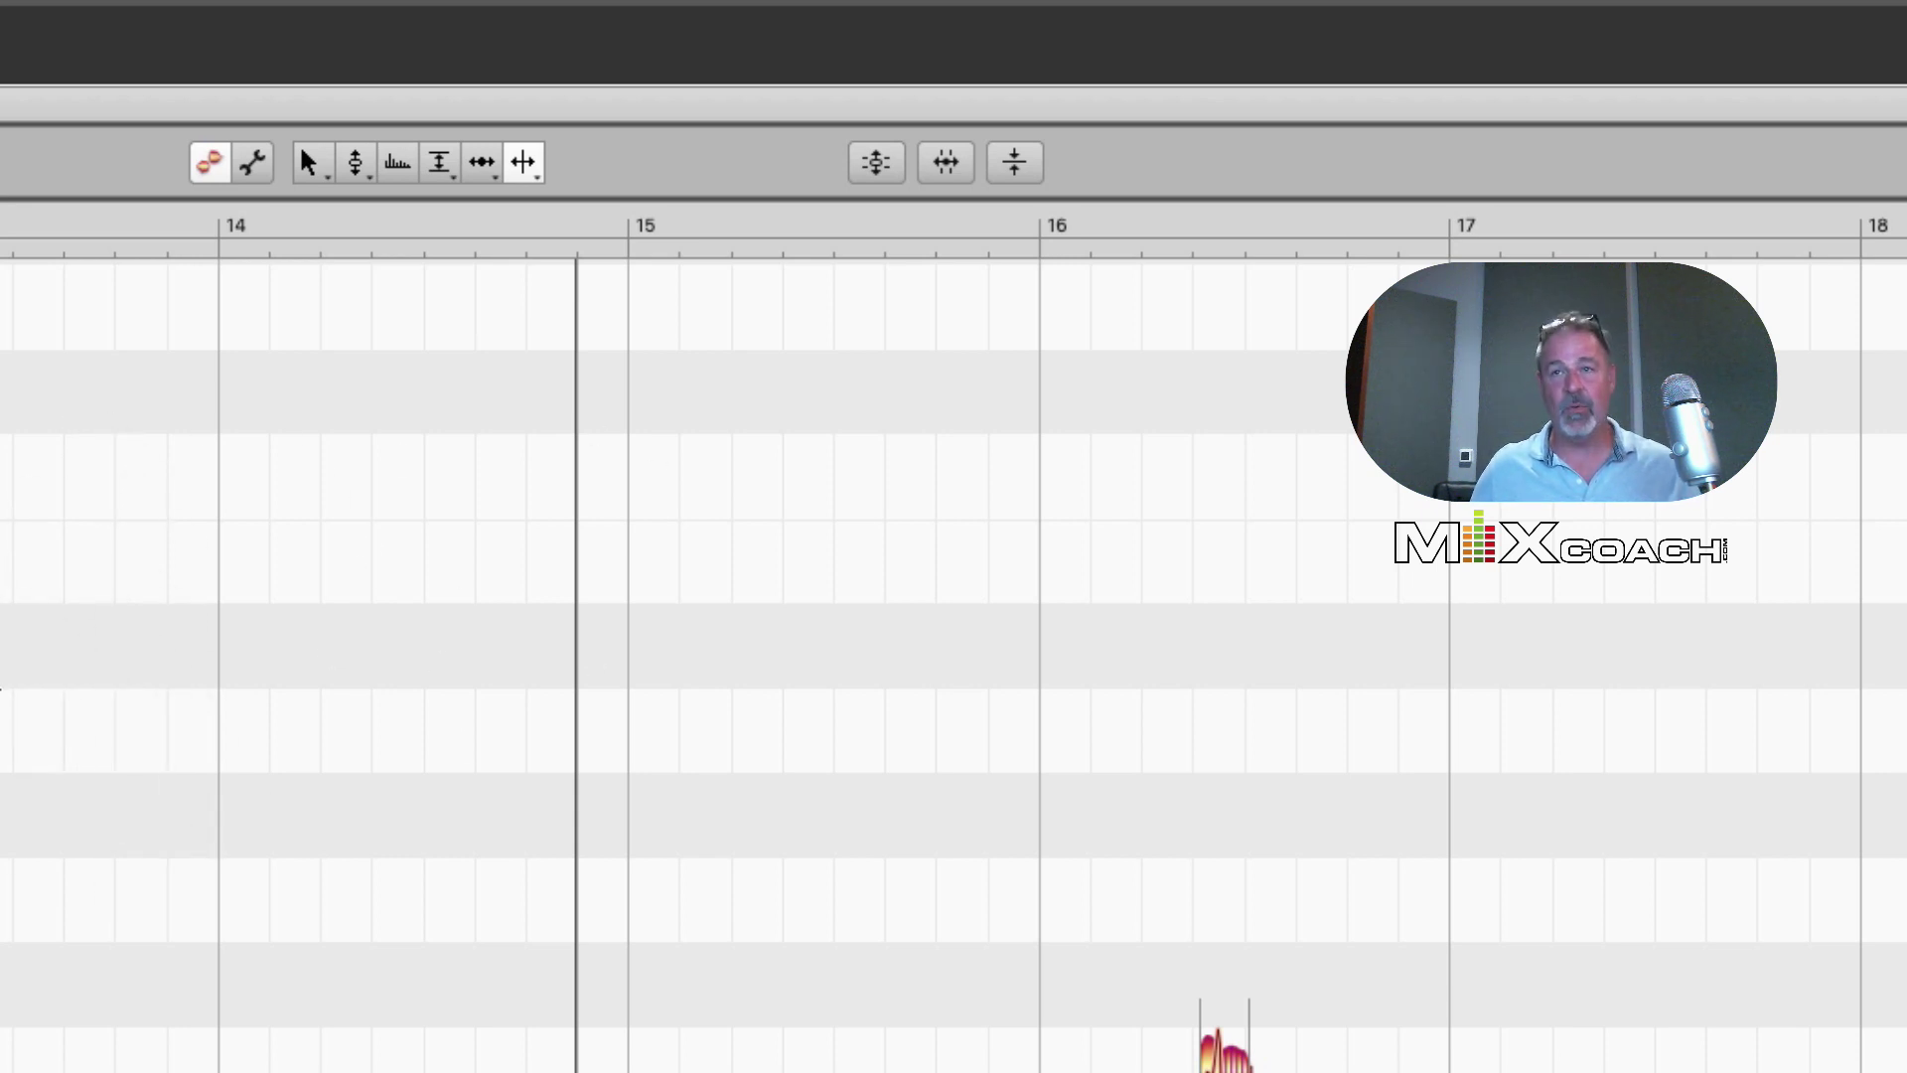
Cycle through the main, pitch and amplitude tools with the a, s, d shortcuts, ending on amplitude
key("a")
key("s")
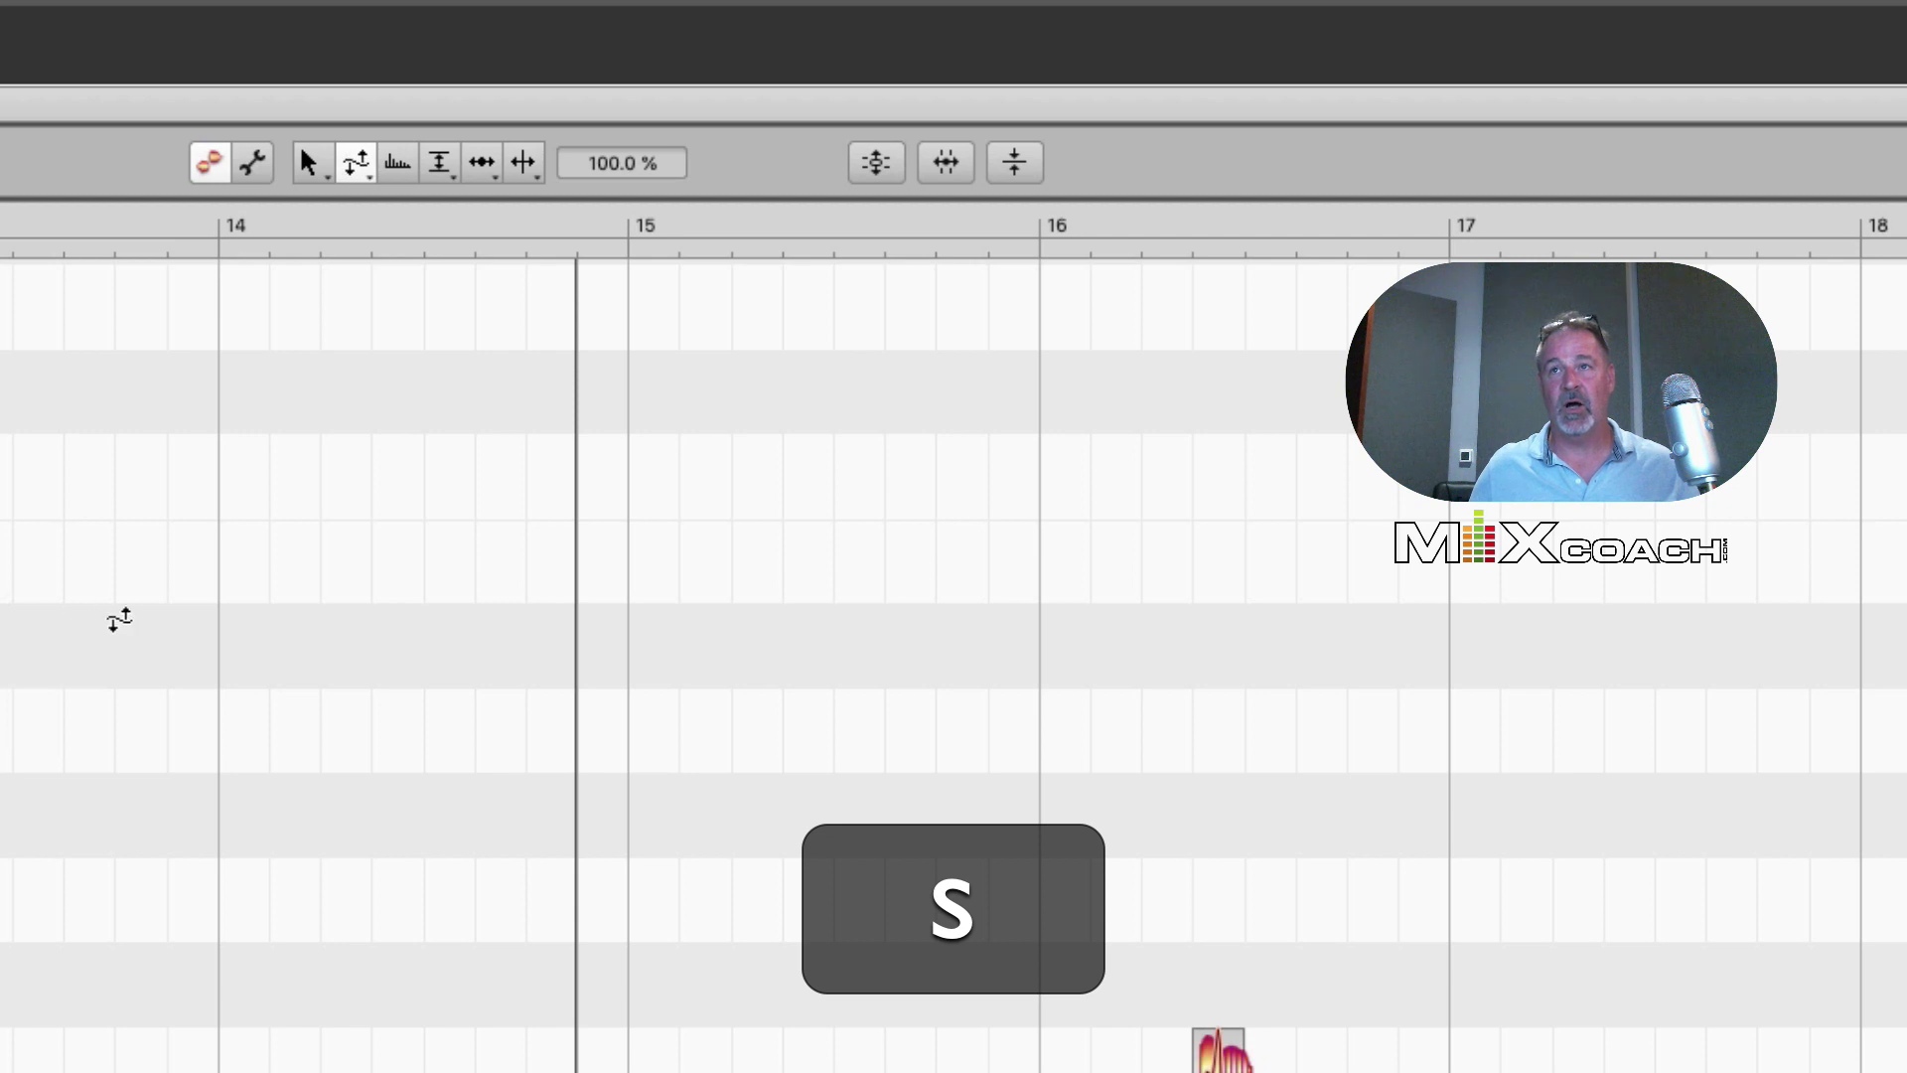
key("d")
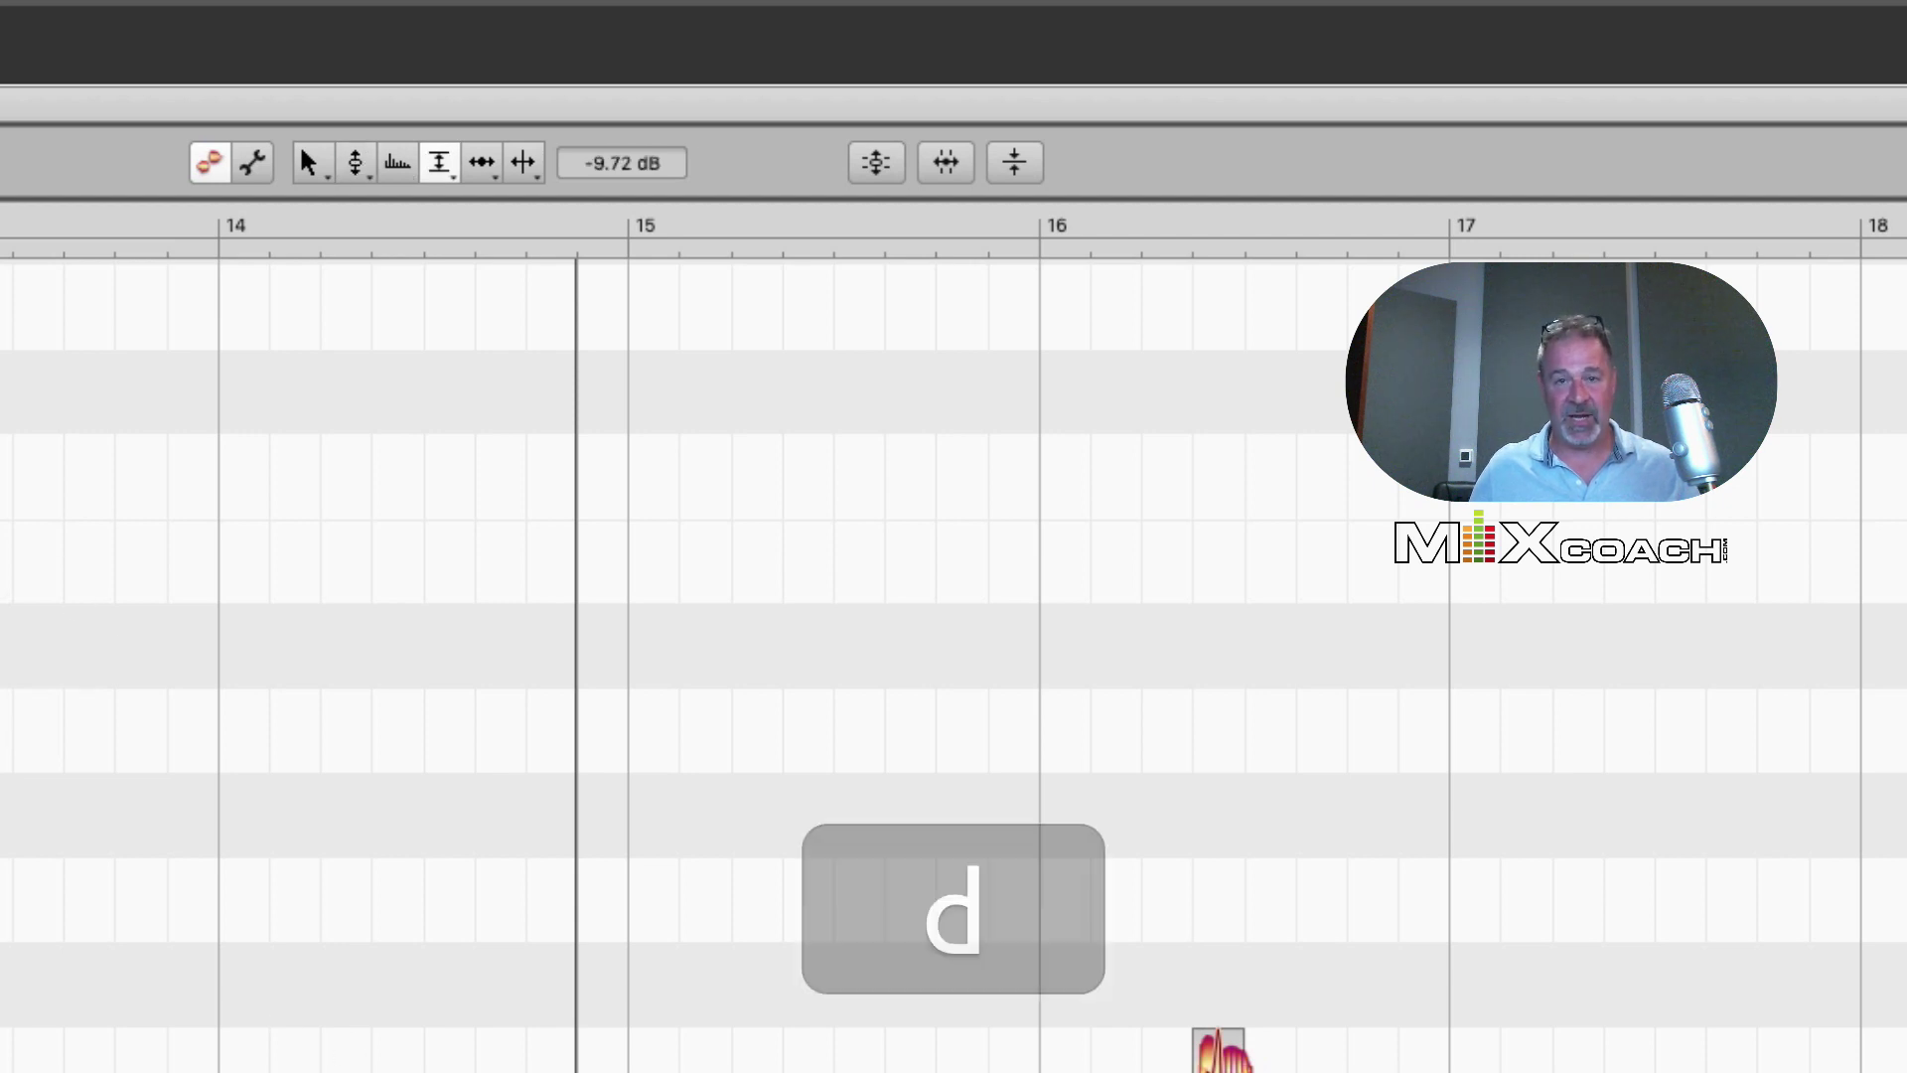